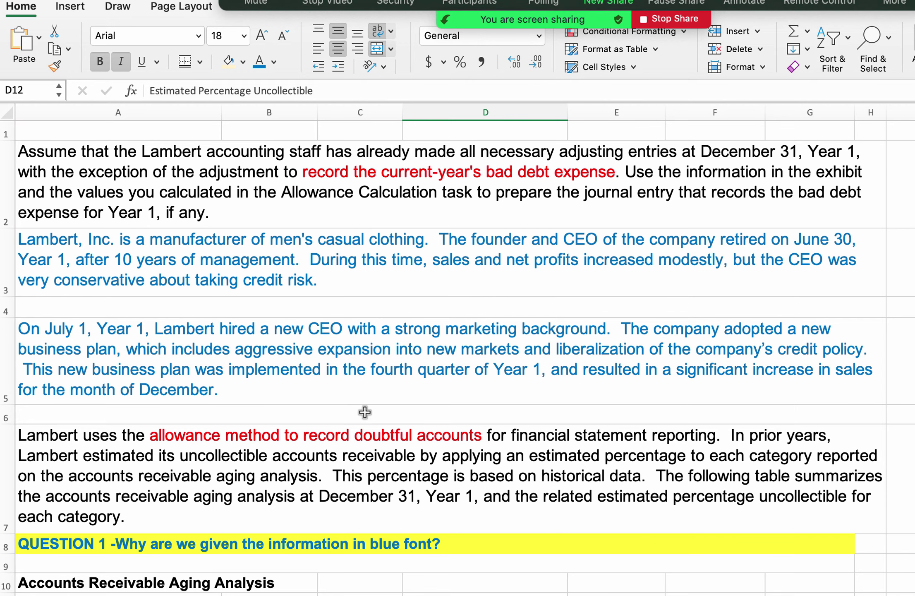
# - Read the Lambert assignment instructions in row 2 and the allowance method paragraph in row 7
pyautogui.scroll(-4, 365, 412)
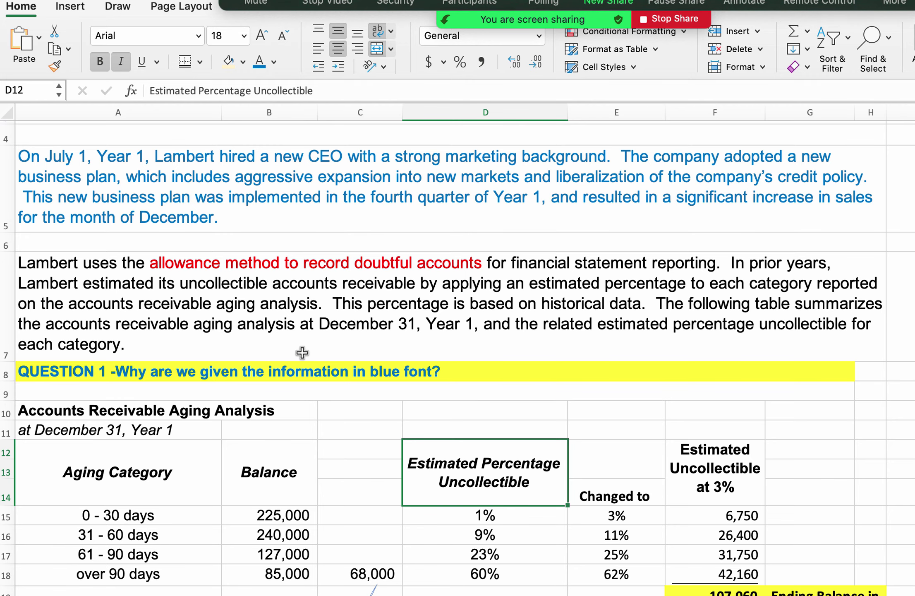
pyautogui.scroll(5, 303, 353)
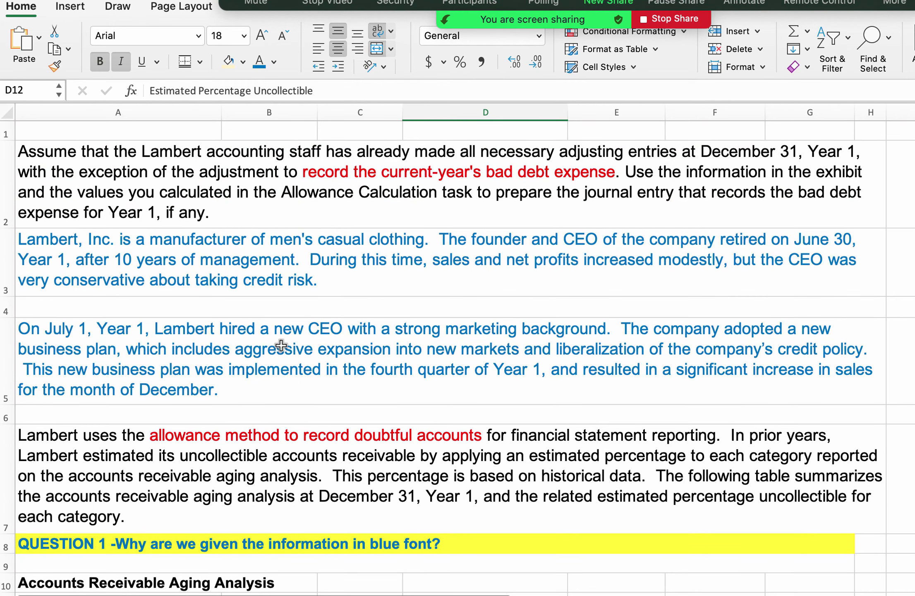
pyautogui.click(144, 185)
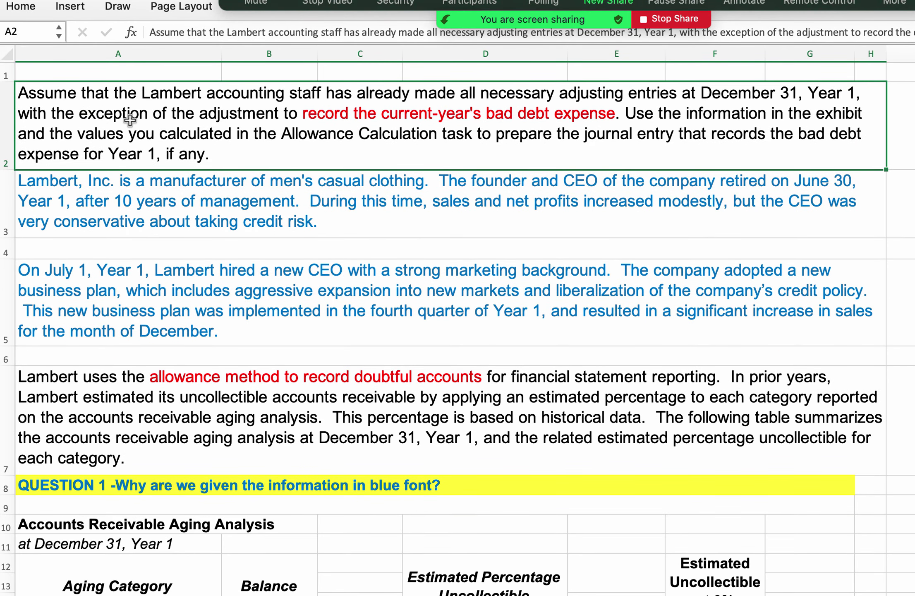
pyautogui.click(179, 446)
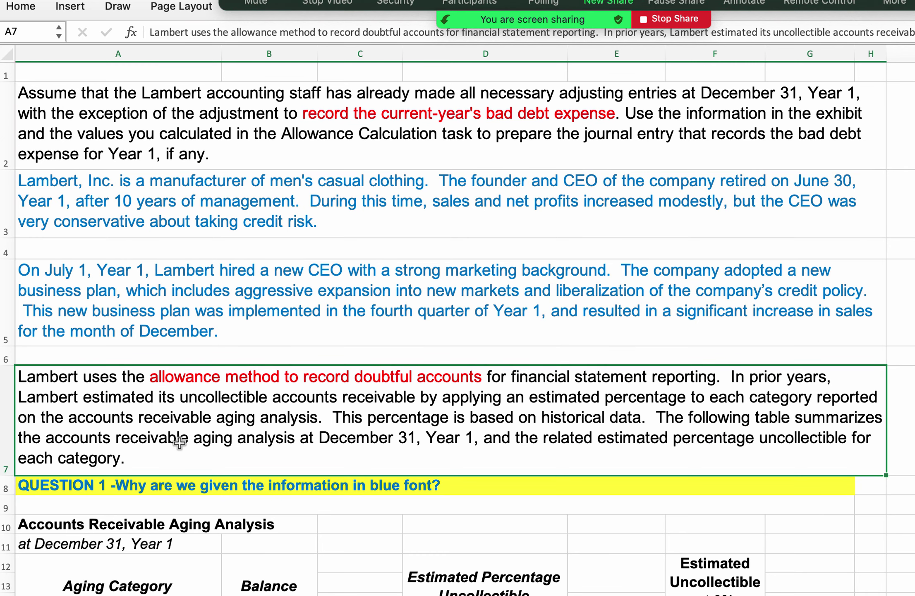
pyautogui.click(111, 136)
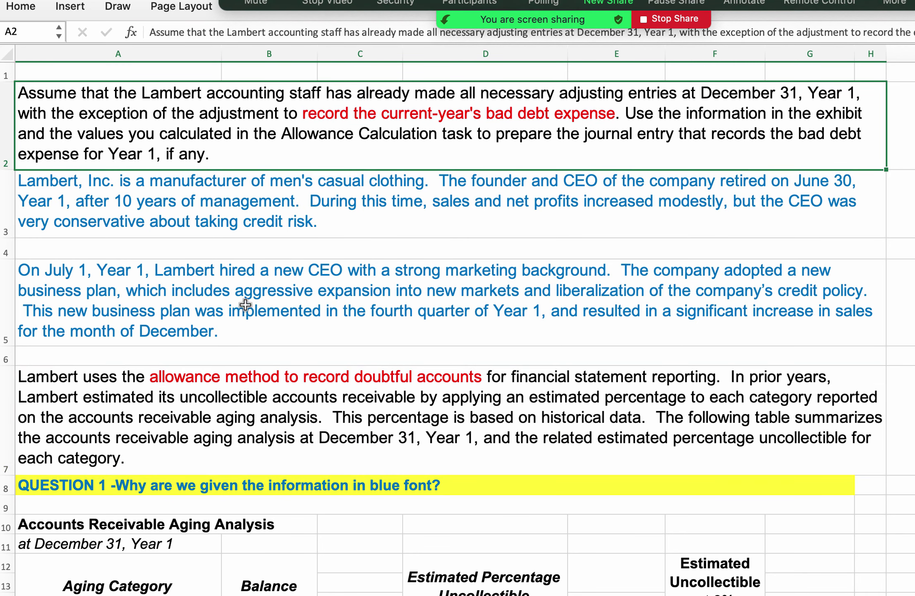
# - Examine Question 1 in row 8 and the blue-font paragraphs about the former and new CEO in rows 3 and 5
pyautogui.click(485, 480)
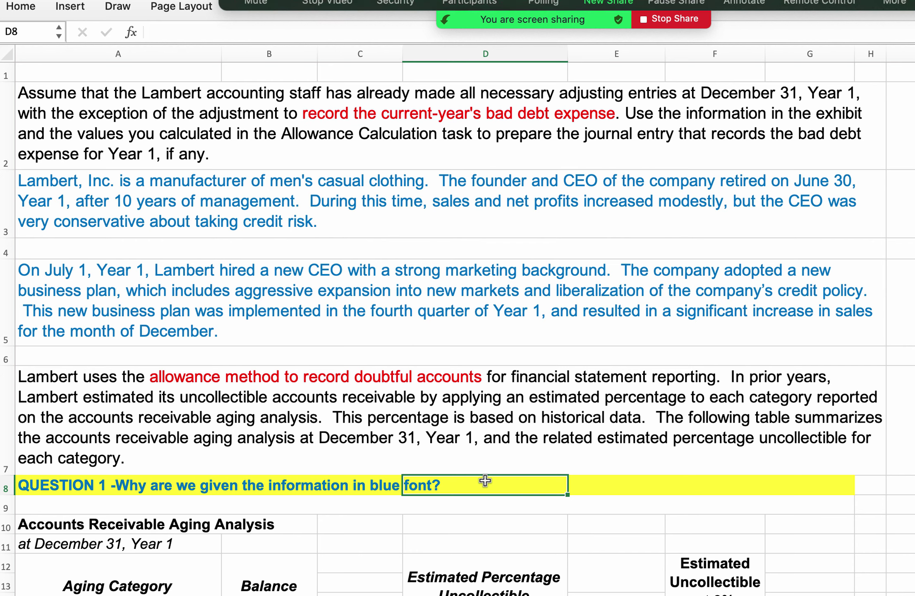
pyautogui.click(36, 488)
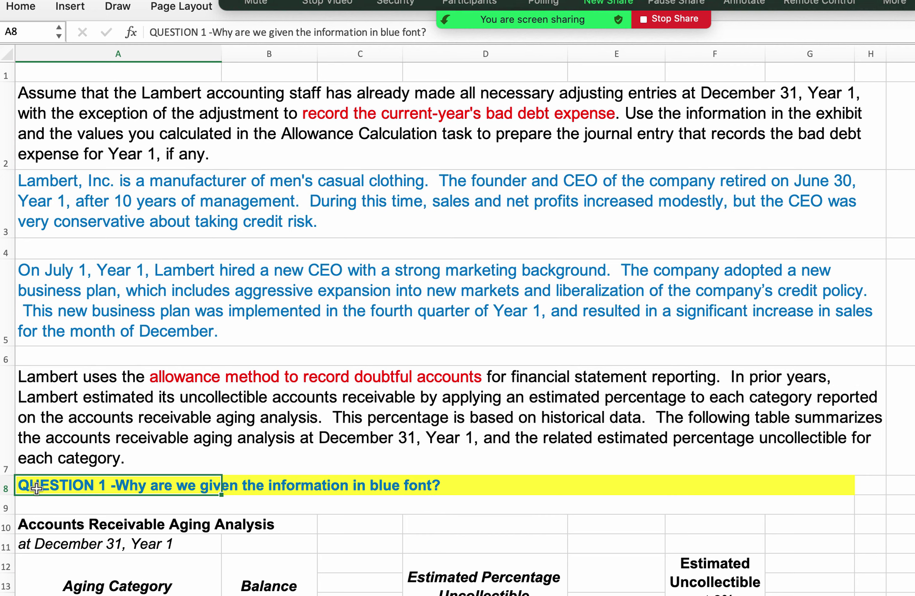
pyautogui.click(111, 200)
pyautogui.click(106, 285)
pyautogui.click(134, 193)
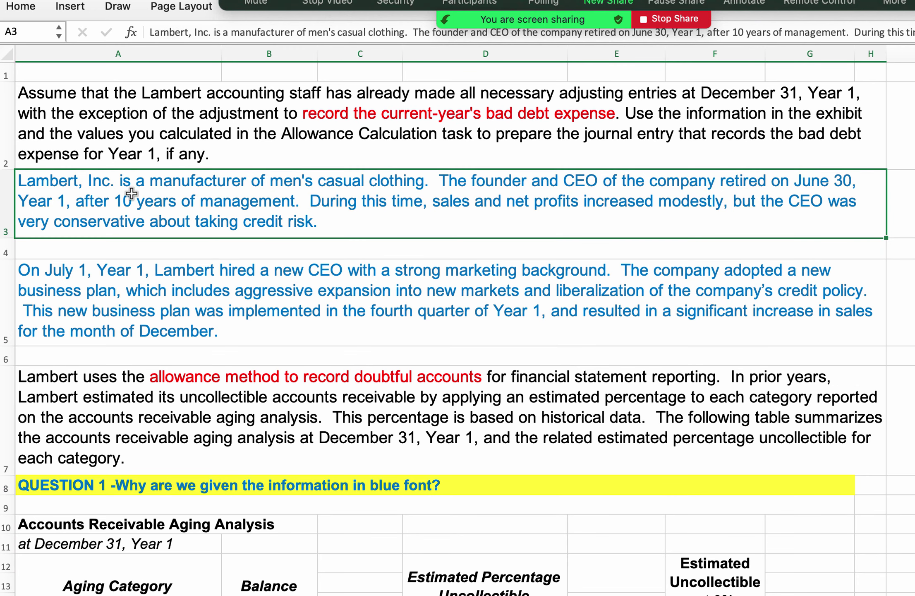
pyautogui.click(147, 291)
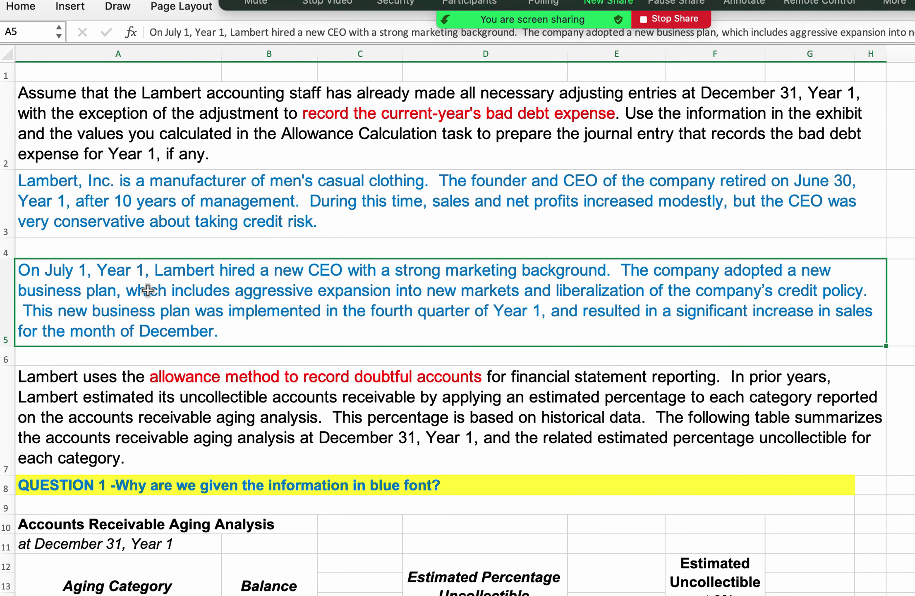
pyautogui.click(196, 211)
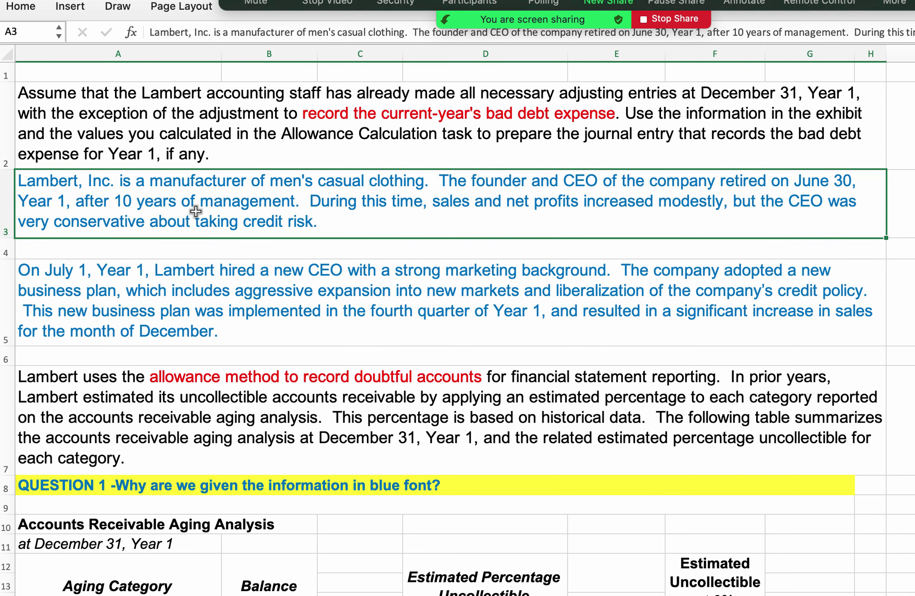
pyautogui.click(231, 284)
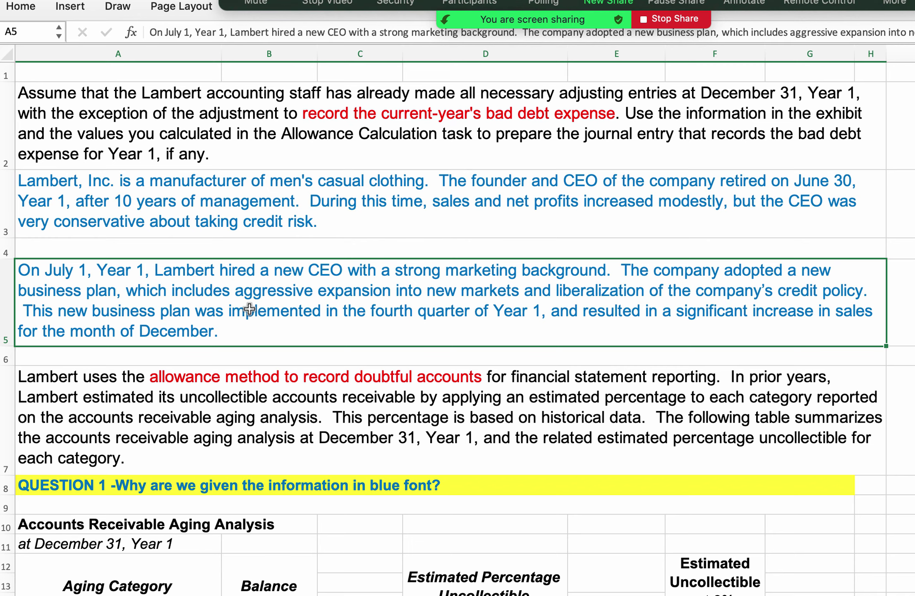
# - Review the allowance method paragraph in row 7 together with the accounts receivable aging analysis beneath it
pyautogui.scroll(-2, 312, 358)
pyautogui.hscroll(1, 312, 358)
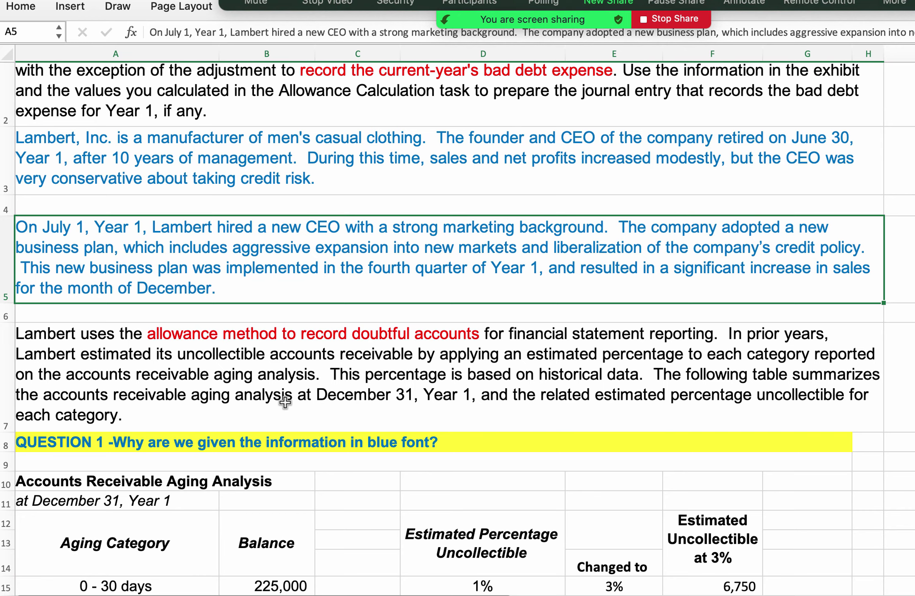
pyautogui.click(283, 398)
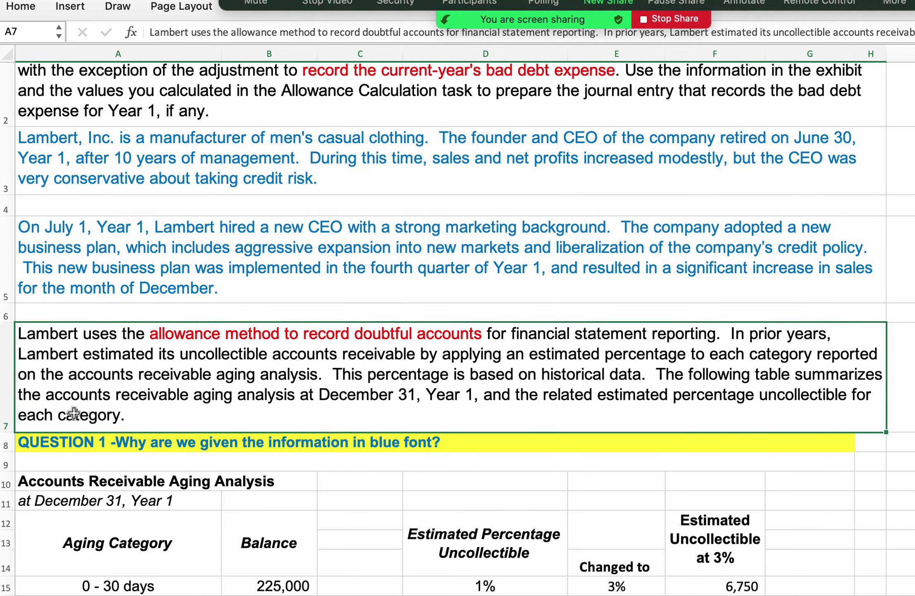
pyautogui.scroll(-1, 361, 427)
pyautogui.scroll(-10, 361, 427)
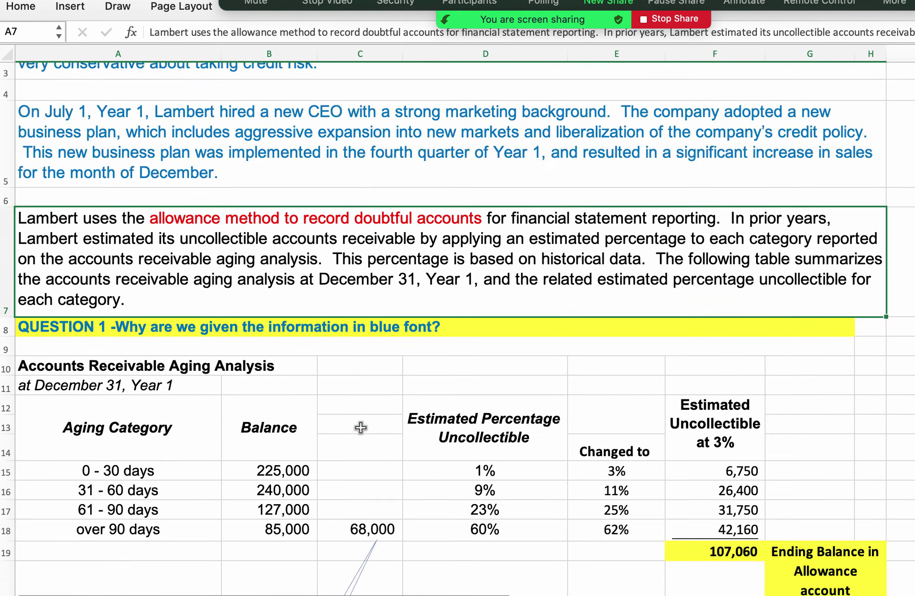
pyautogui.scroll(3, 361, 427)
pyautogui.scroll(9, 361, 427)
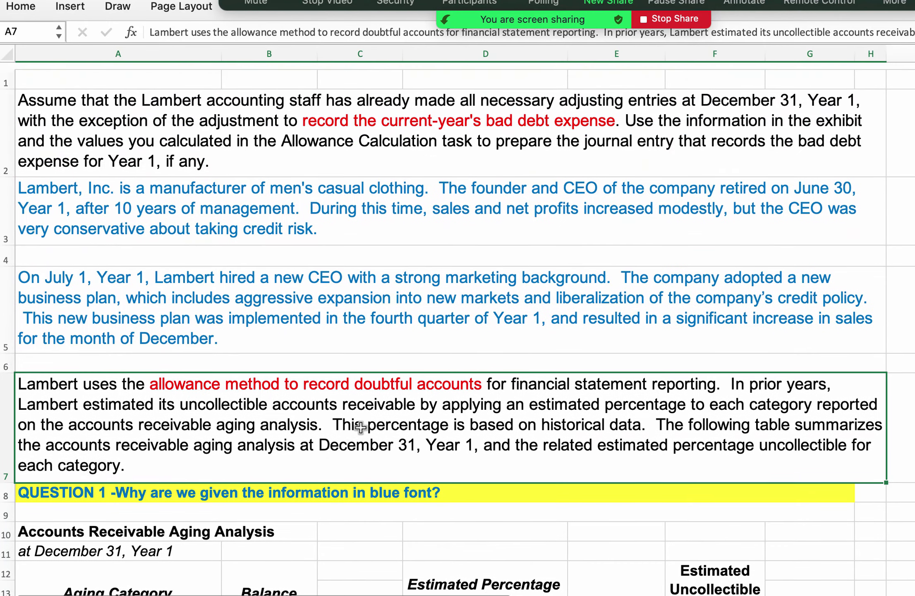
# - Compare the blue CEO and credit policy paragraphs with the allowance method paragraph, the aging percentages and the task instructions
pyautogui.click(562, 209)
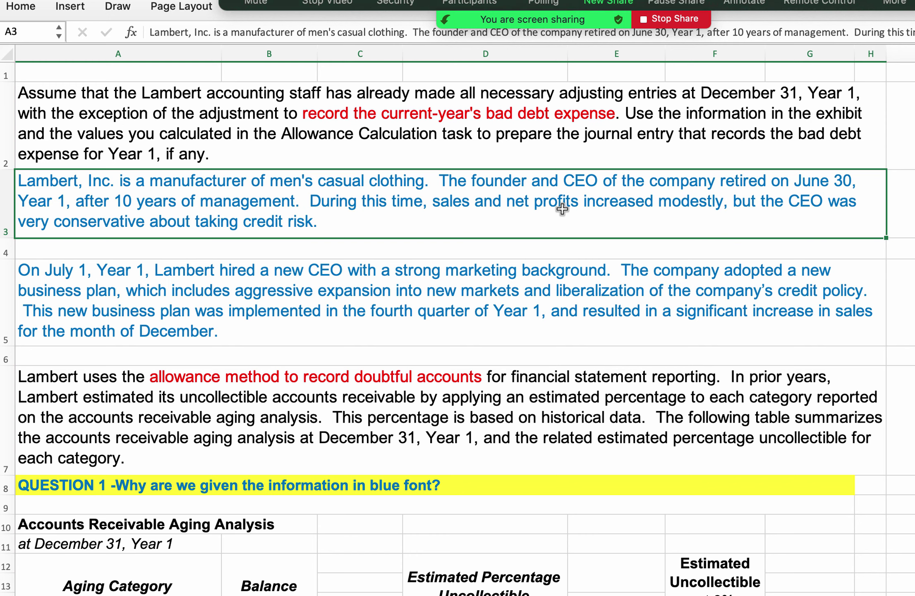
pyautogui.click(443, 435)
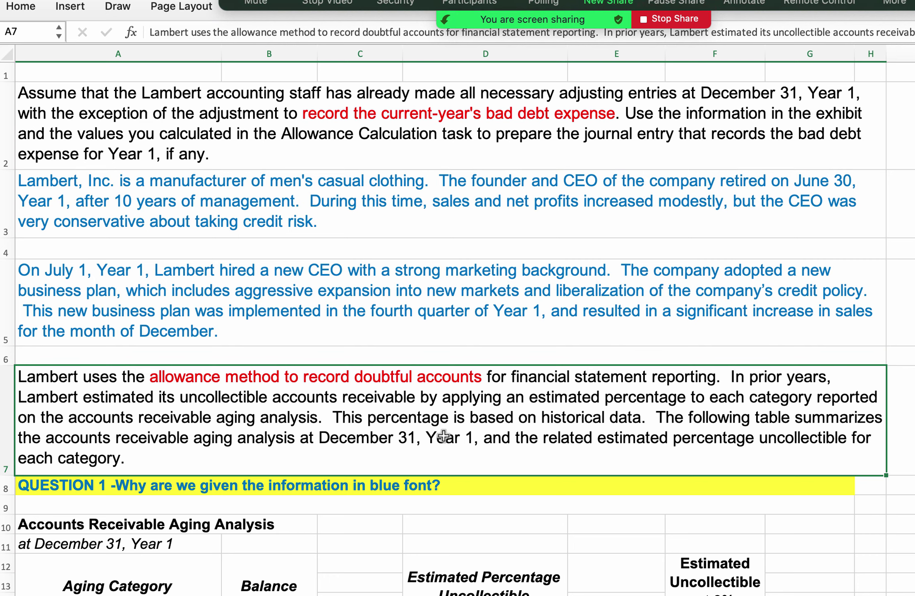
pyautogui.click(360, 220)
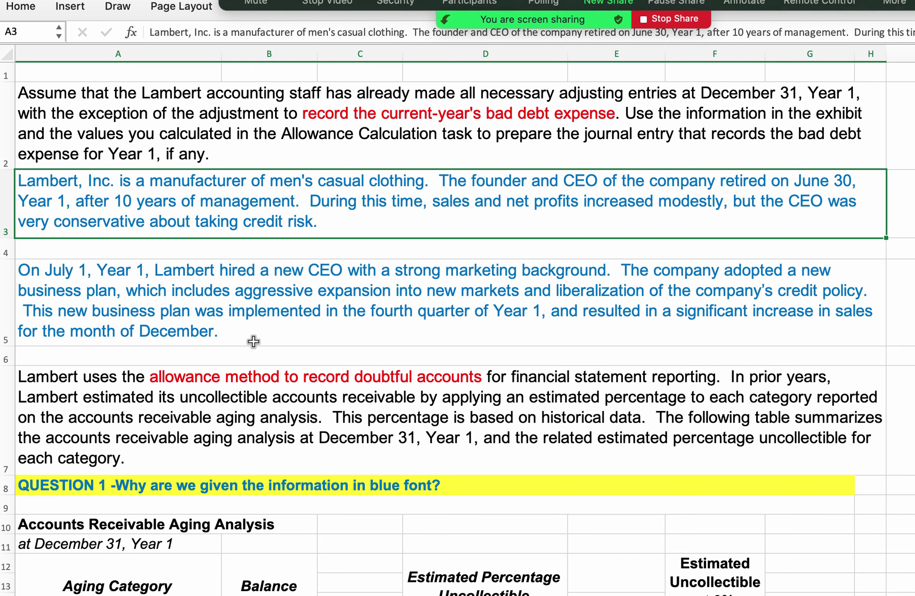
pyautogui.click(277, 296)
pyautogui.scroll(-1, 277, 294)
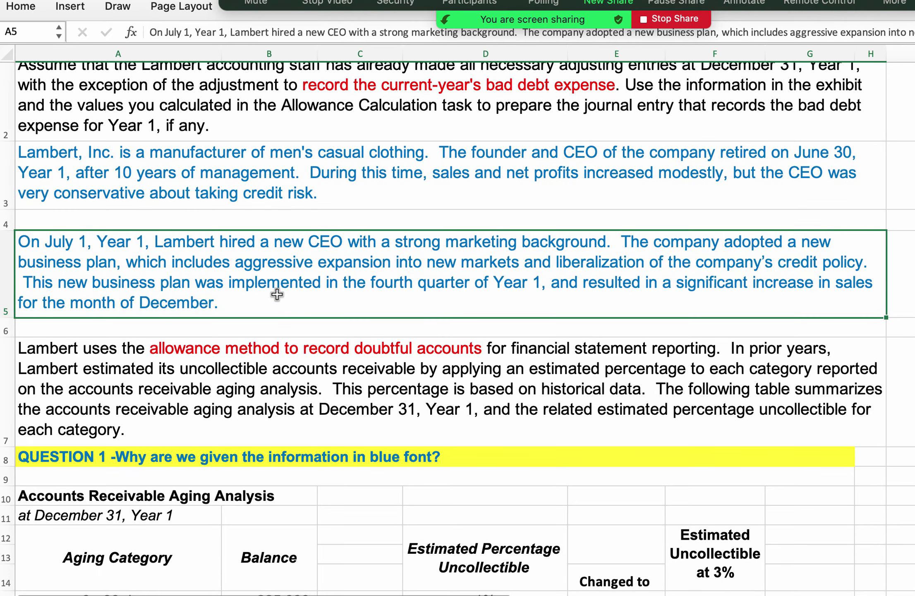
pyautogui.scroll(-4, 277, 295)
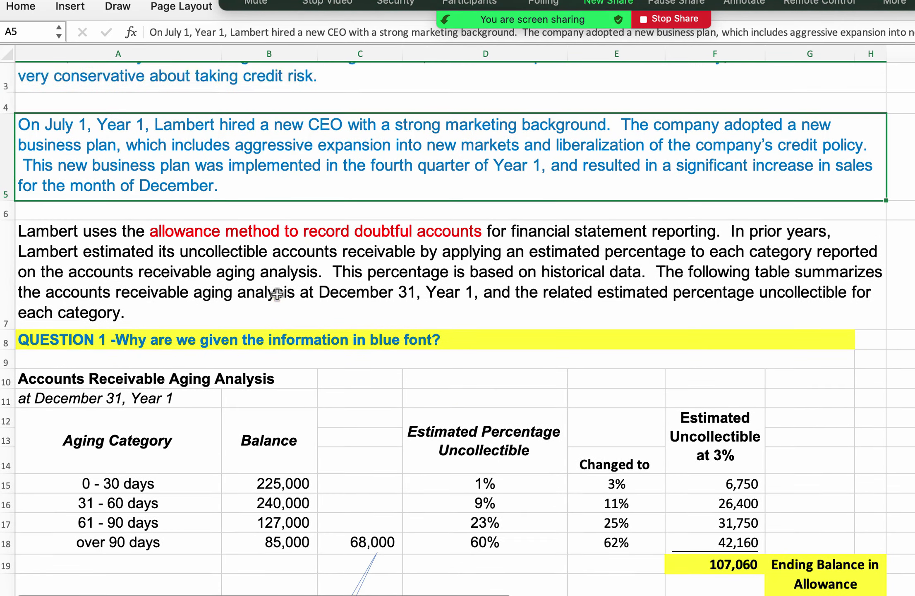
pyautogui.scroll(5, 277, 295)
pyautogui.click(254, 118)
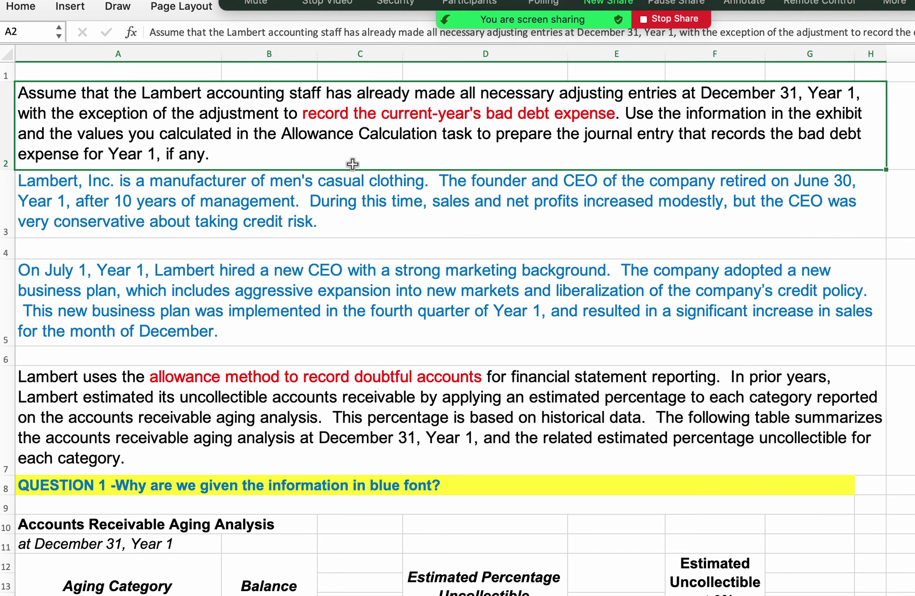
# - Study the allowance method paragraph above the aging table, selecting the word "uncollectible" in it for emphasis without editing the text
pyautogui.click(376, 414)
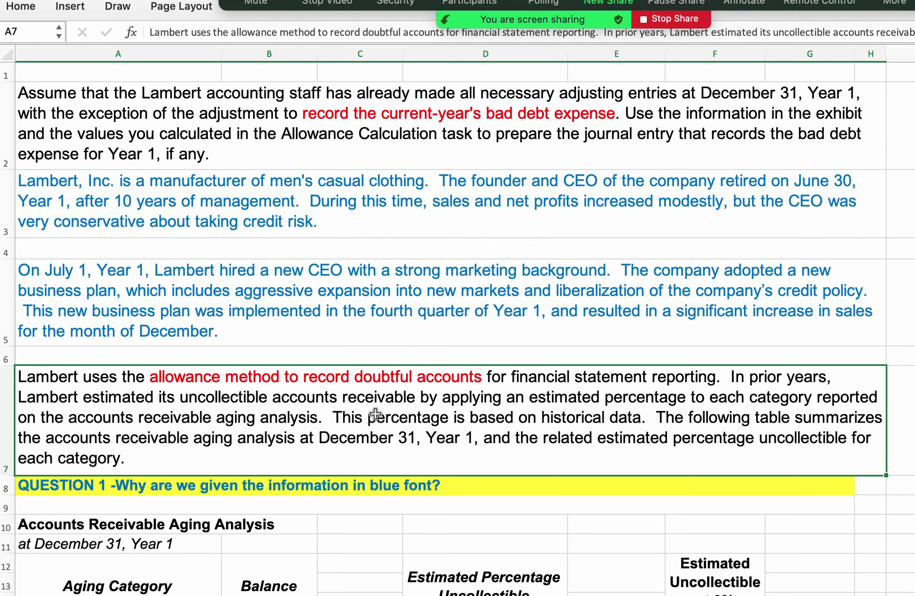
pyautogui.scroll(-3, 327, 381)
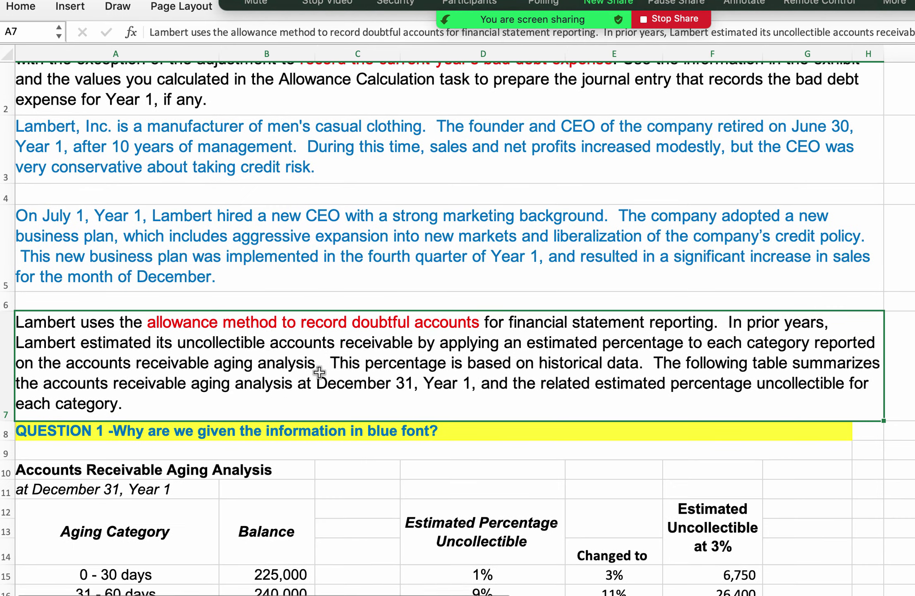
pyautogui.scroll(-10, 268, 354)
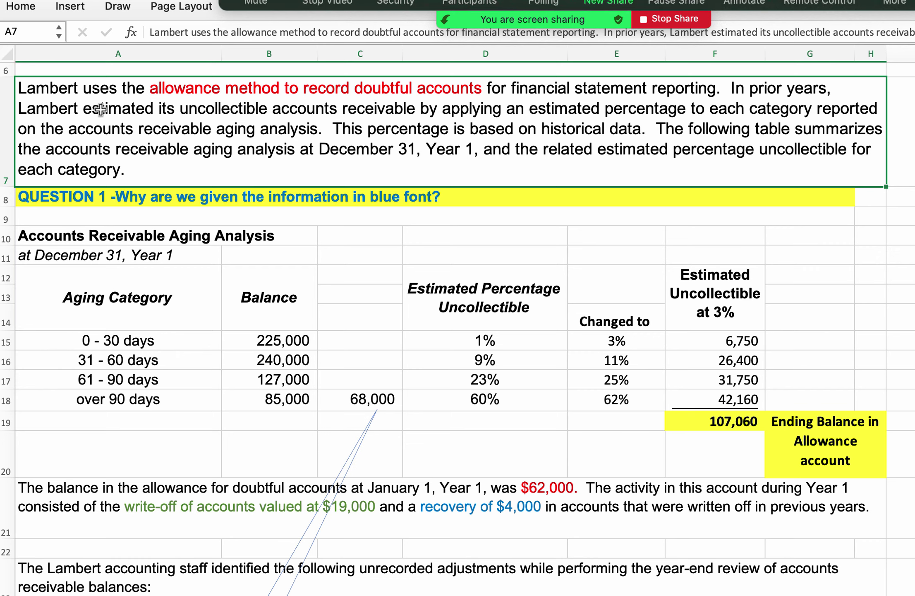
pyautogui.doubleClick(184, 108)
pyautogui.moveTo(180, 109); pyautogui.dragTo(269, 99)
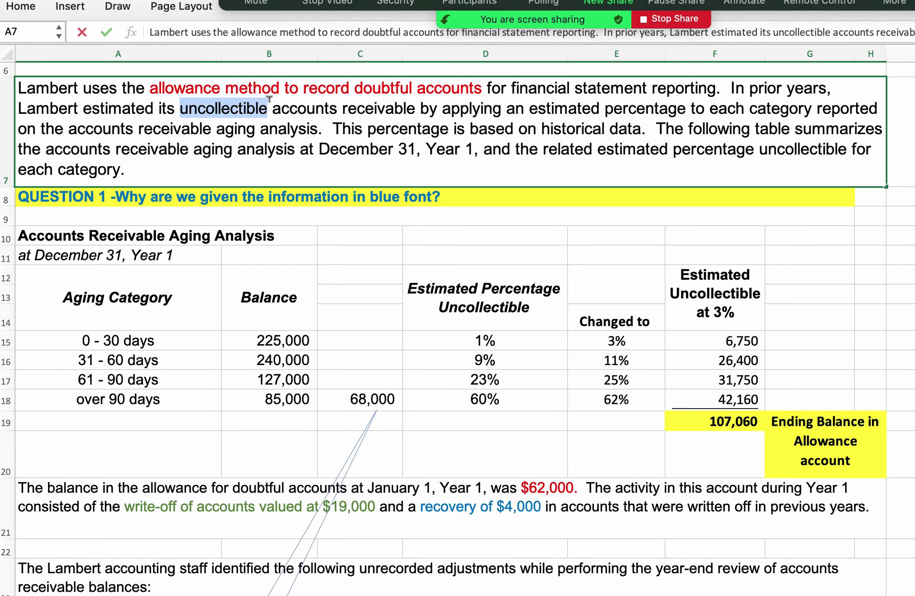
pyautogui.click(333, 99)
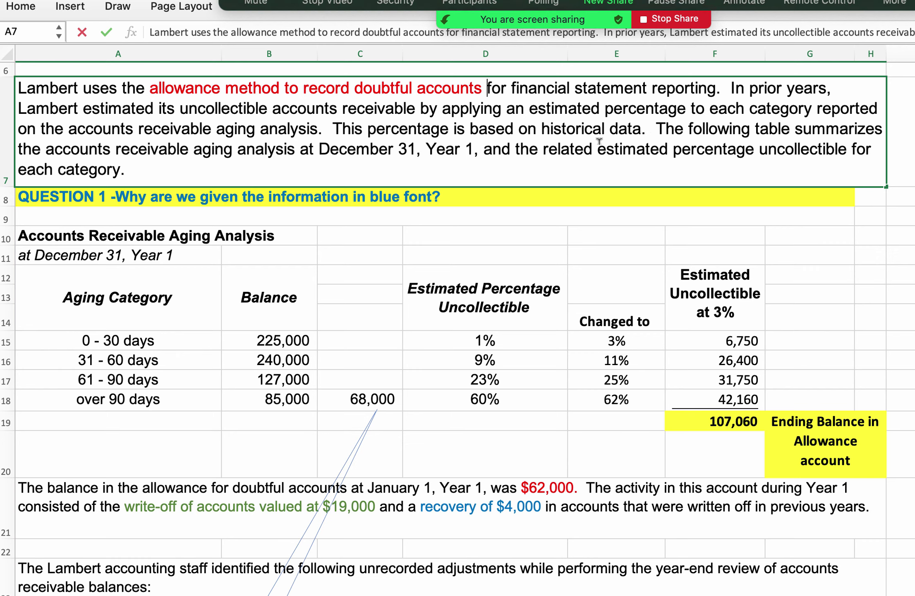
pyautogui.click(203, 212)
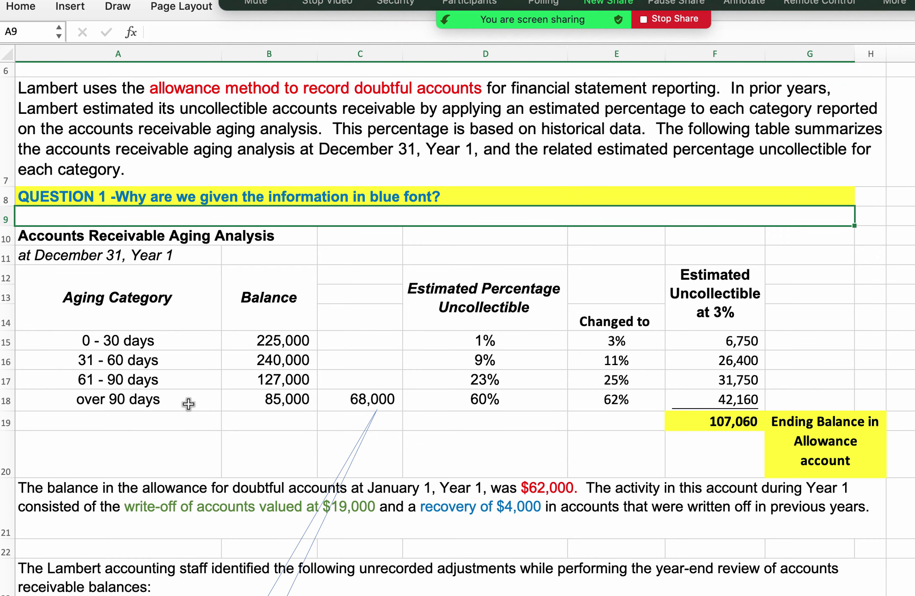
# - Check the ending allowance balance and adjusted over-90-days balance formulas, and hide column C of the aging table
pyautogui.click(734, 419)
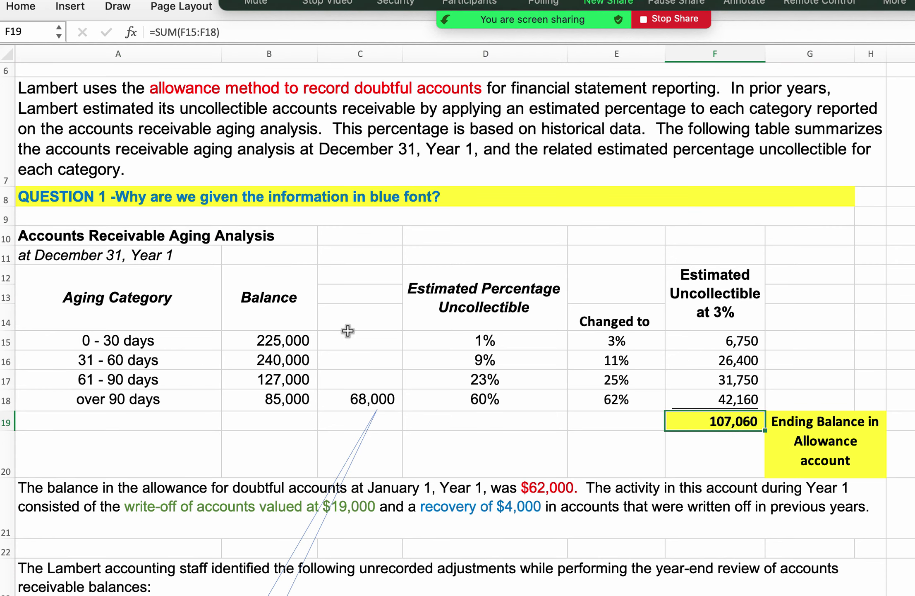
pyautogui.click(360, 397)
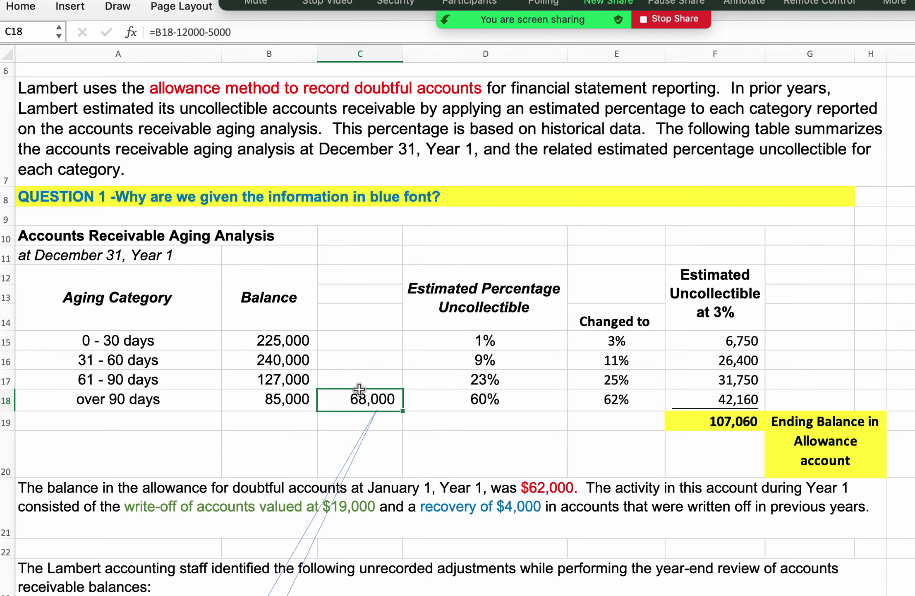
pyautogui.click(368, 52)
pyautogui.rightClick(368, 52)
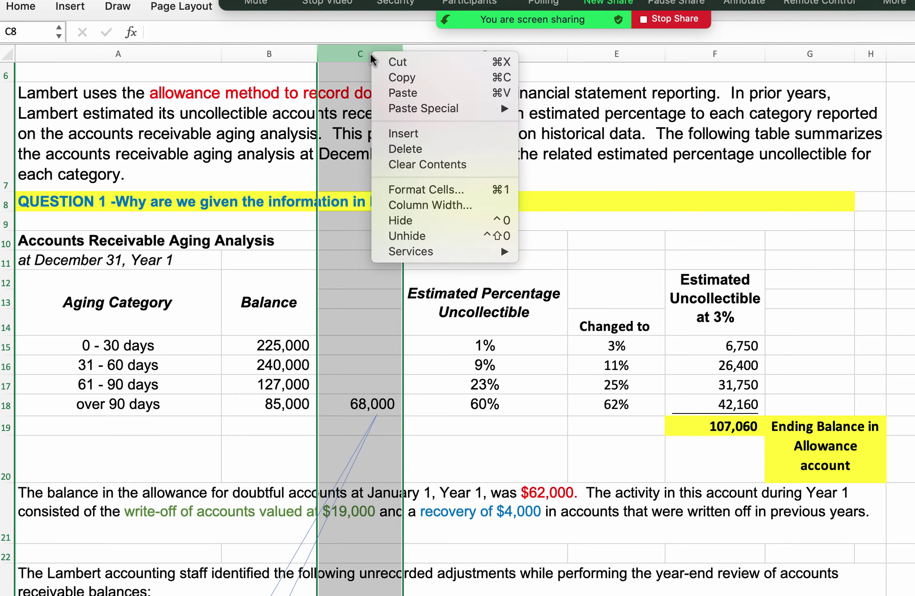
pyautogui.click(406, 223)
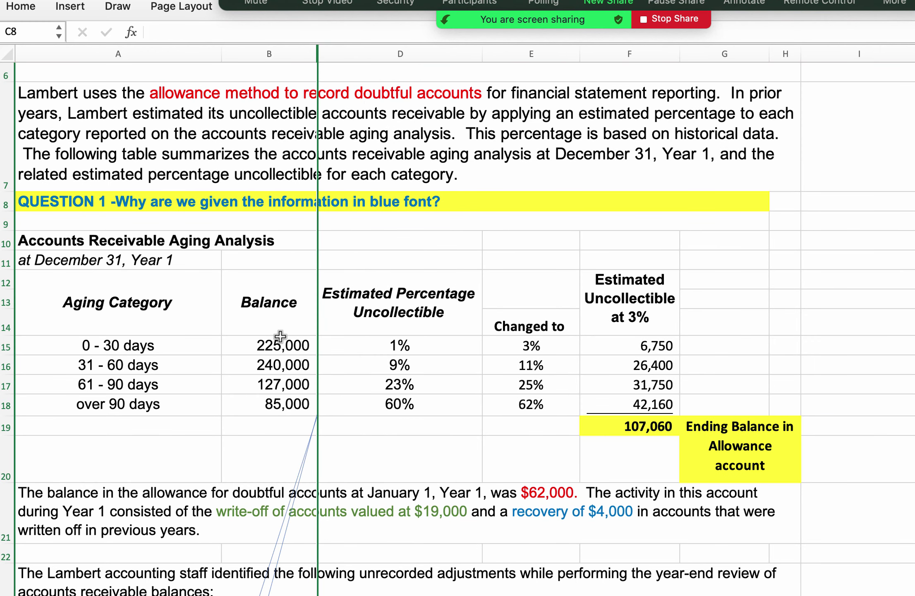
# - Review the 0 - 30 days percentage, the allowance activity, the unrecorded adjustments and the CFO's percentage increase below the aging table
pyautogui.click(419, 347)
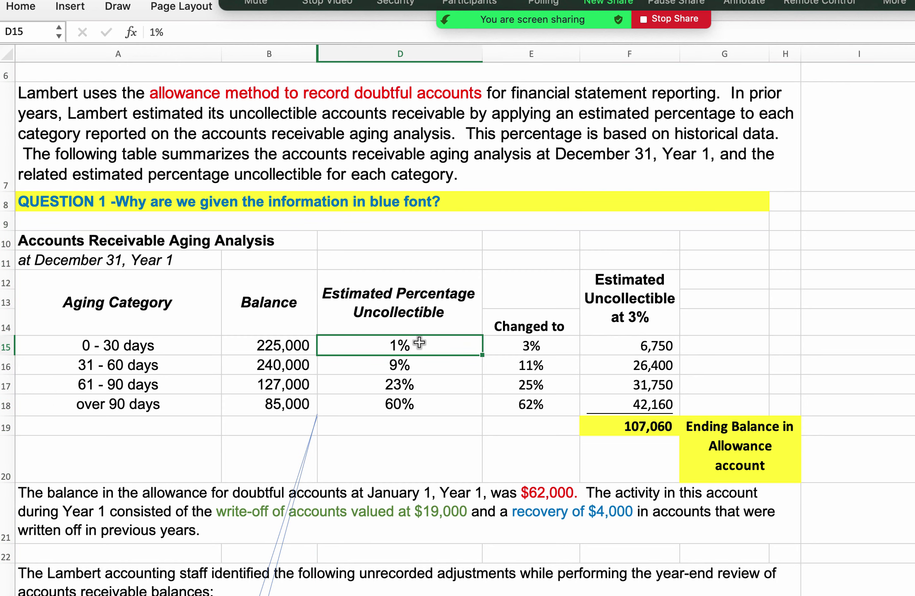
pyautogui.scroll(-5, 376, 453)
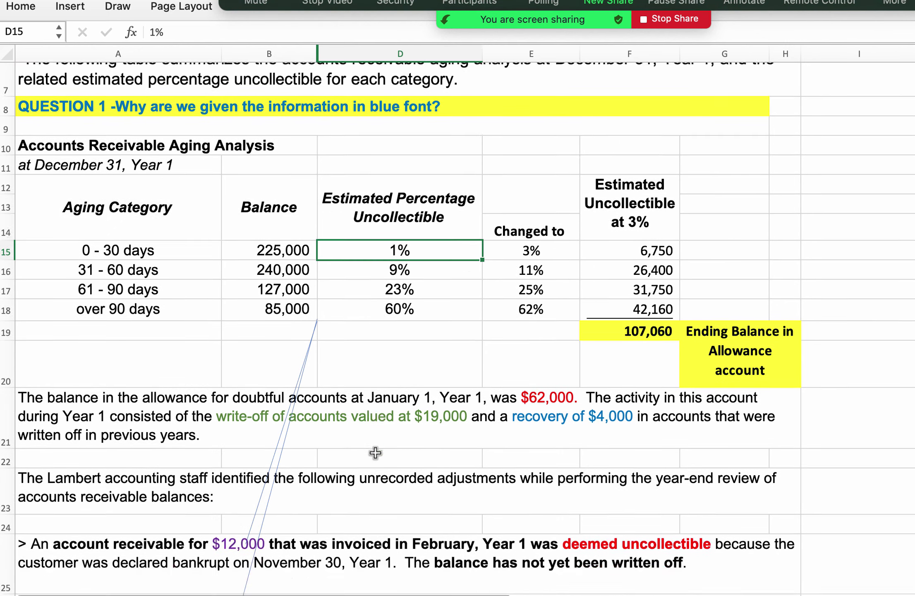
pyautogui.scroll(-5, 375, 453)
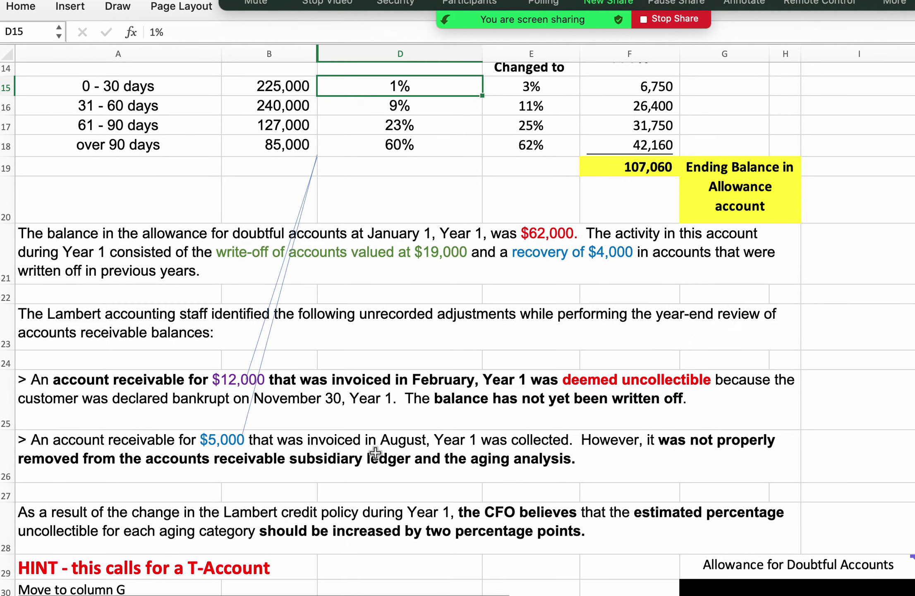
pyautogui.scroll(-4, 375, 454)
pyautogui.scroll(1, 375, 453)
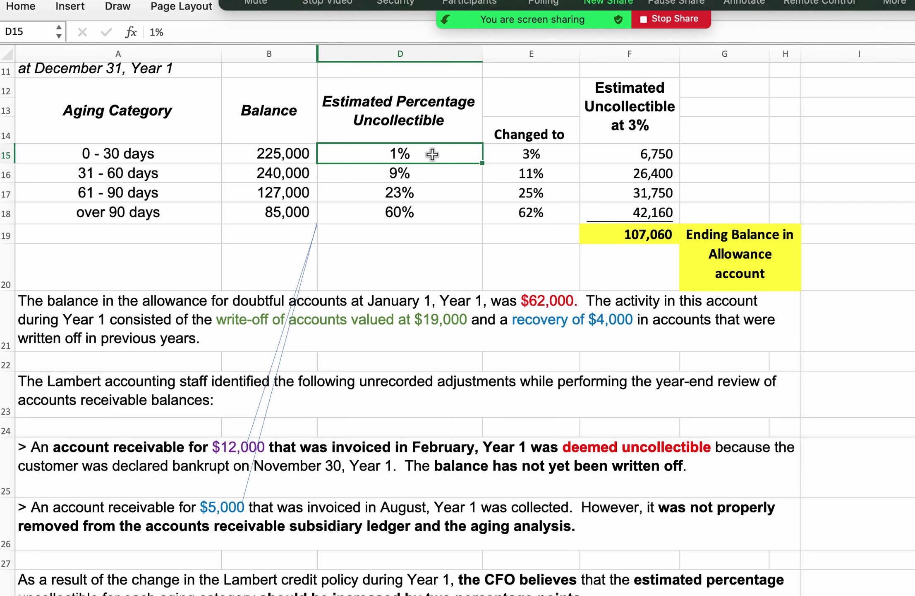
# - Compare the original estimated percentages uncollectible with the changed percentage formula for the 0 - 30 days category
pyautogui.moveTo(419, 154); pyautogui.dragTo(423, 217)
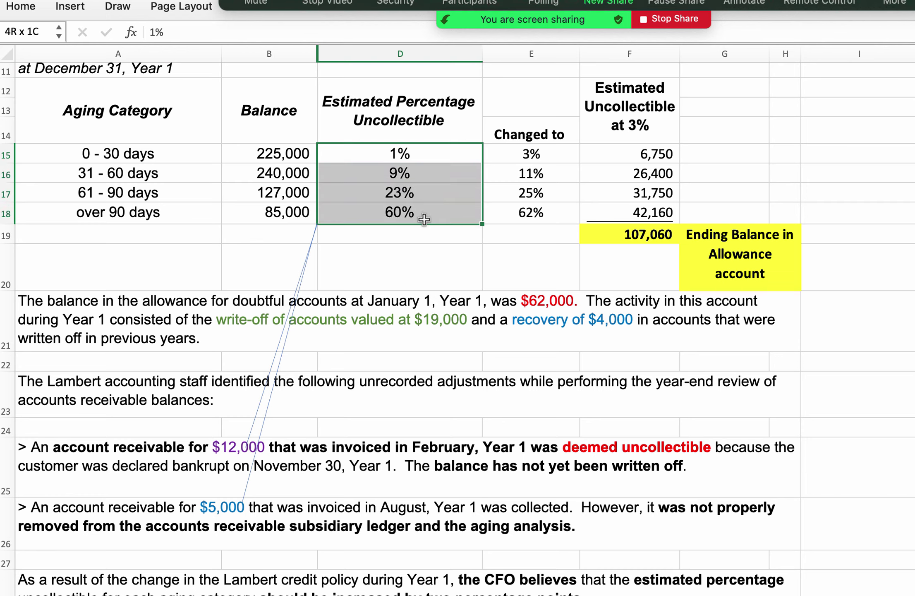
pyautogui.click(559, 149)
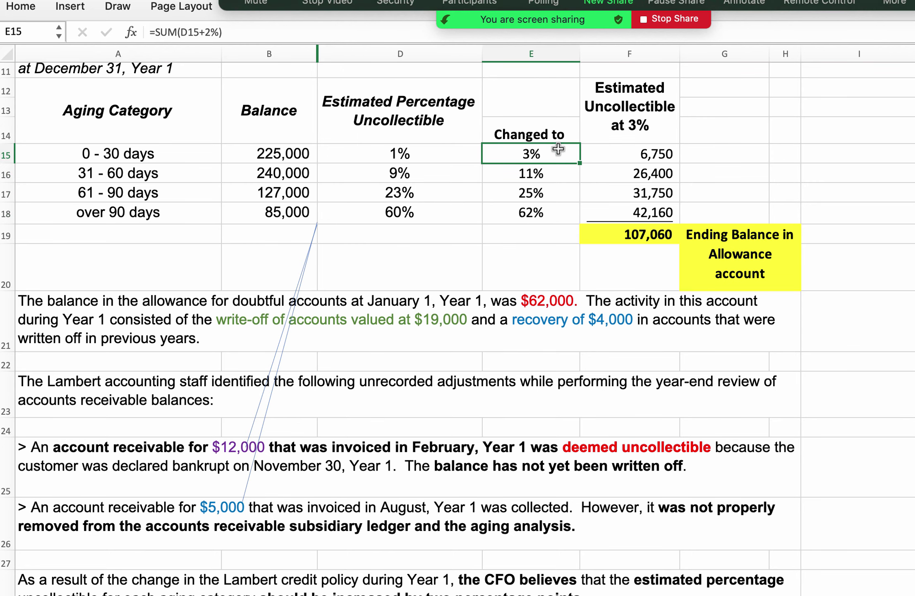
pyautogui.click(173, 386)
# - Insert "(2%)" after "two" in the CFO paragraph about increasing the estimated percentage uncollectible for each aging category
pyautogui.scroll(-4, 194, 489)
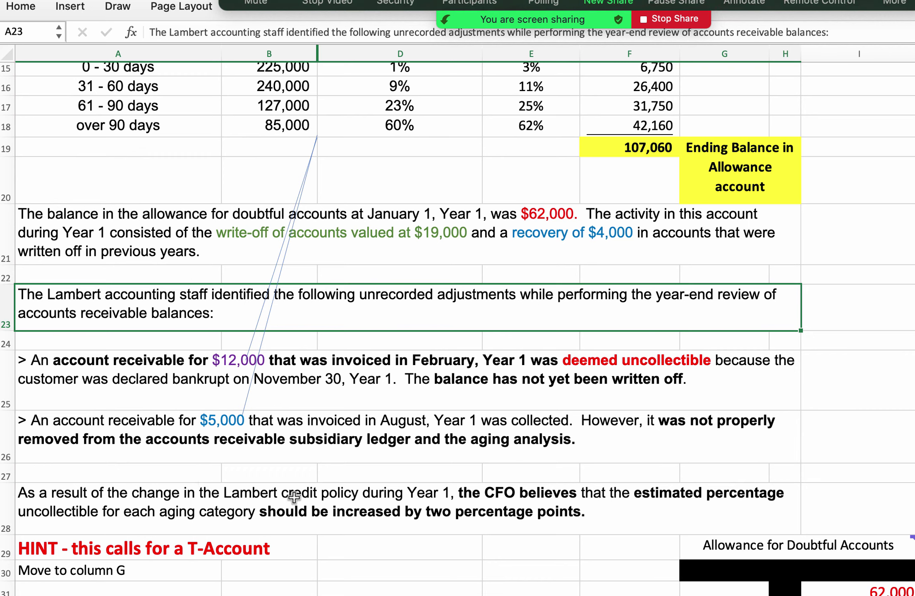
pyautogui.click(387, 505)
pyautogui.doubleClick(308, 509)
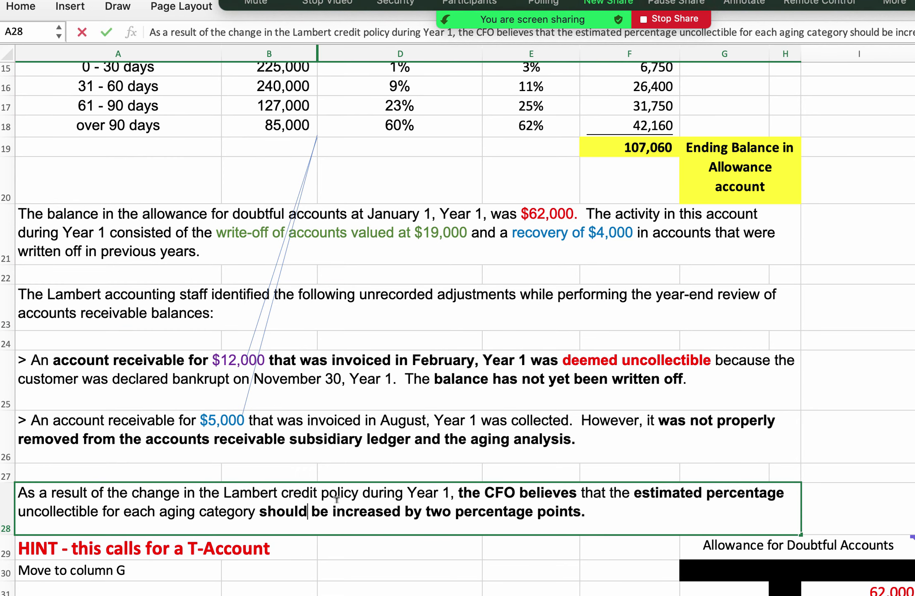
pyautogui.moveTo(332, 512); pyautogui.dragTo(613, 515)
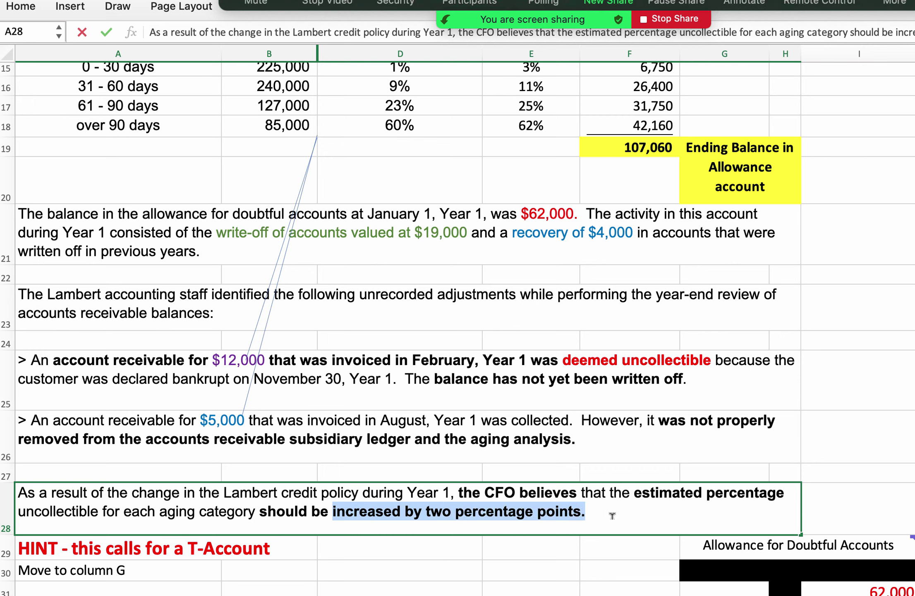
pyautogui.click(443, 493)
pyautogui.click(455, 512)
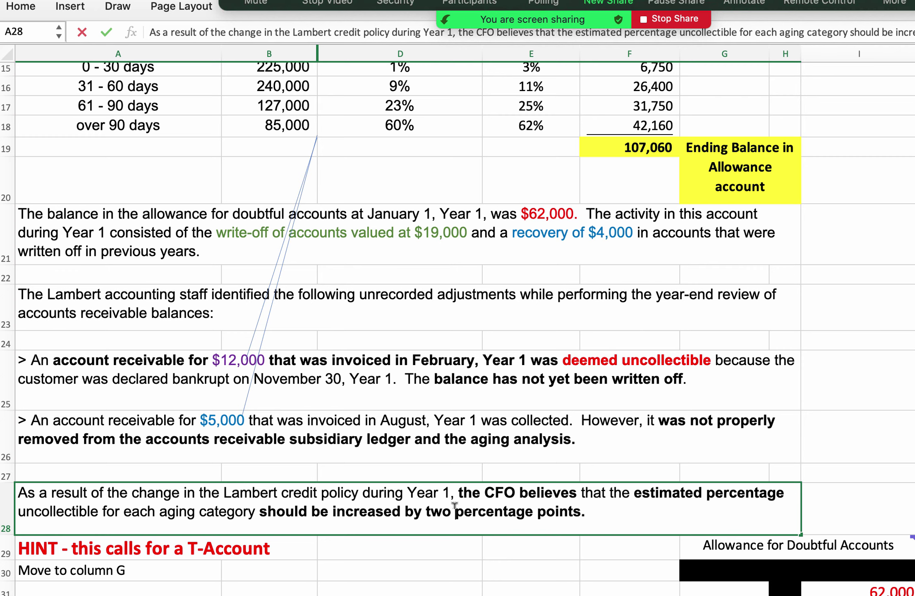
pyautogui.write('(2%')
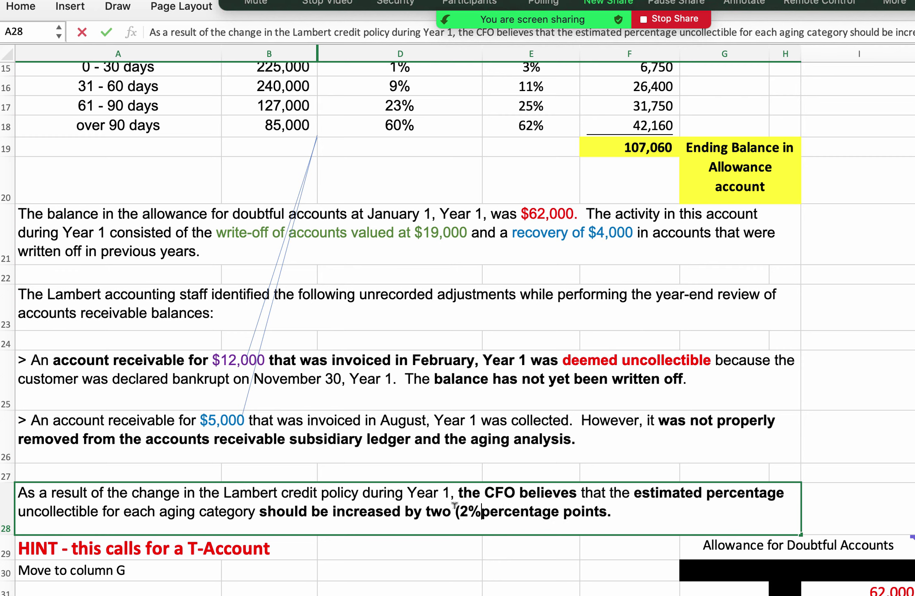
pyautogui.write(')')
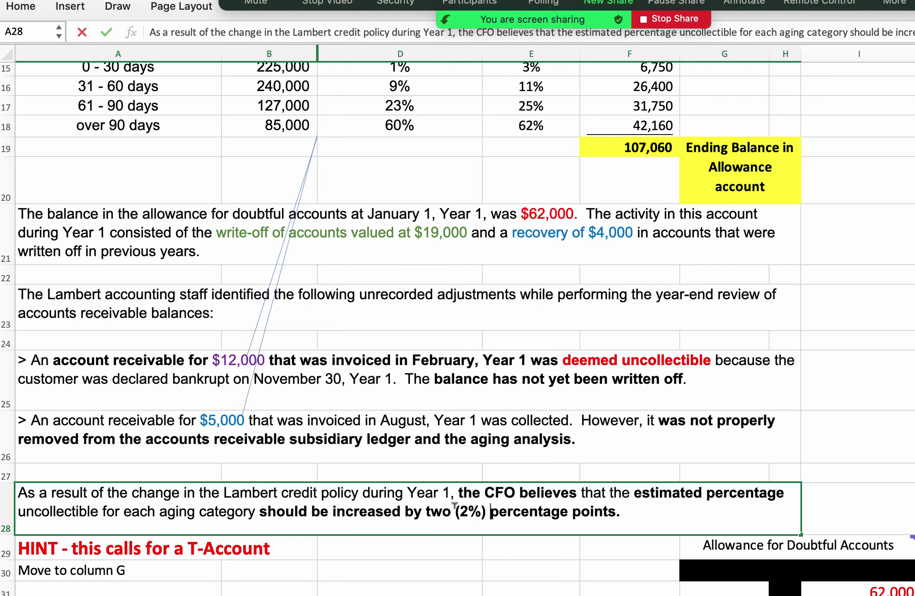
pyautogui.click(531, 432)
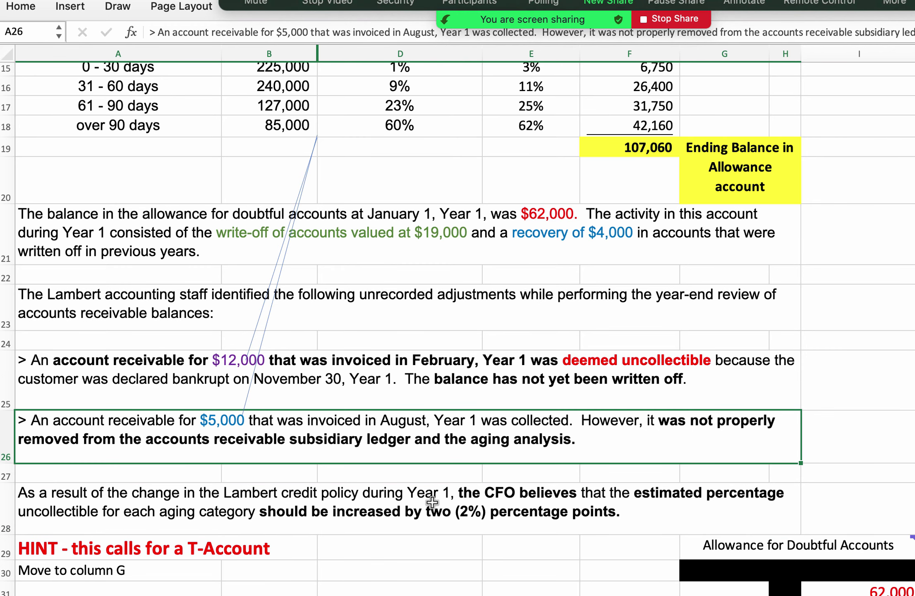
# - Check the 0 - 30 days row of the aging table, from its balance and changed percentage to the estimated uncollectible formula
pyautogui.scroll(5, 433, 502)
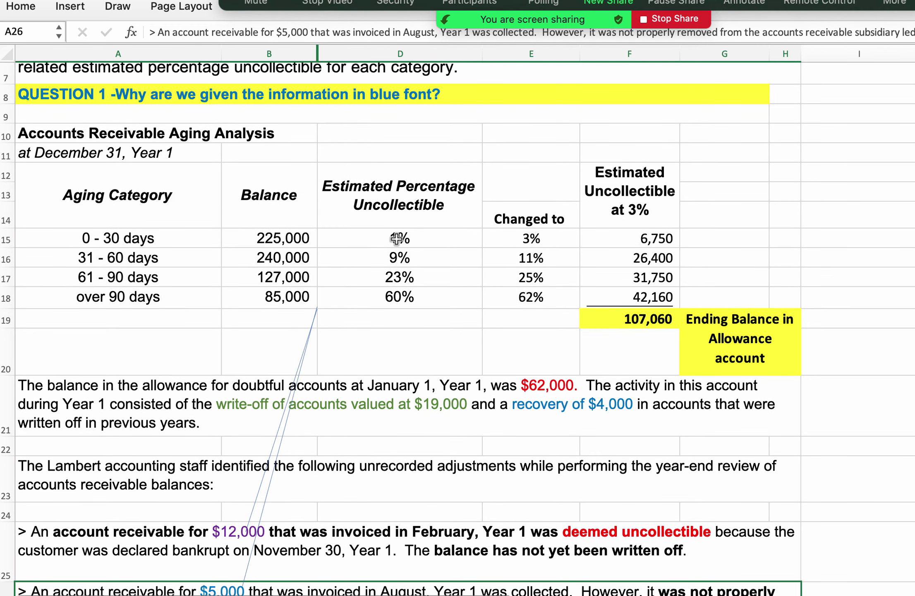
pyautogui.click(548, 236)
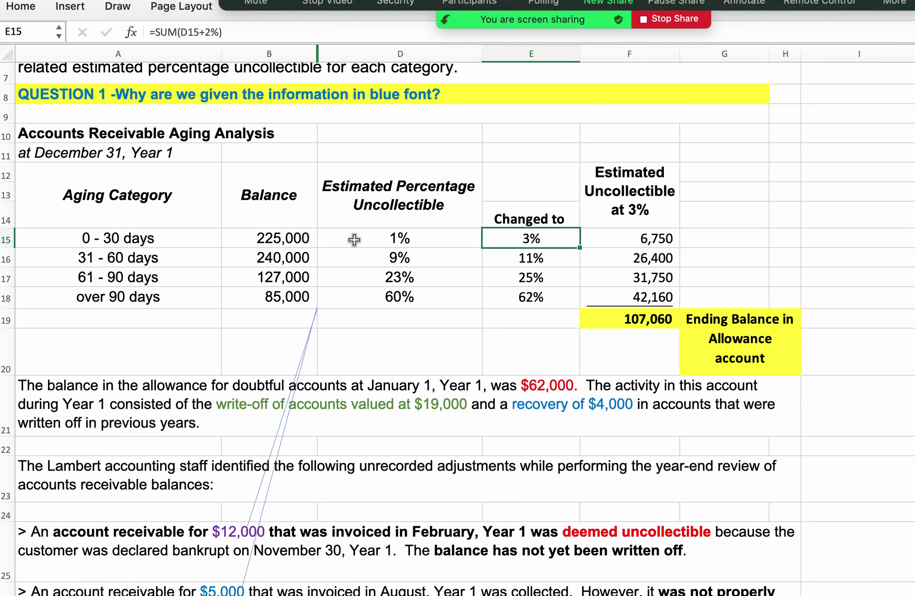
pyautogui.click(285, 241)
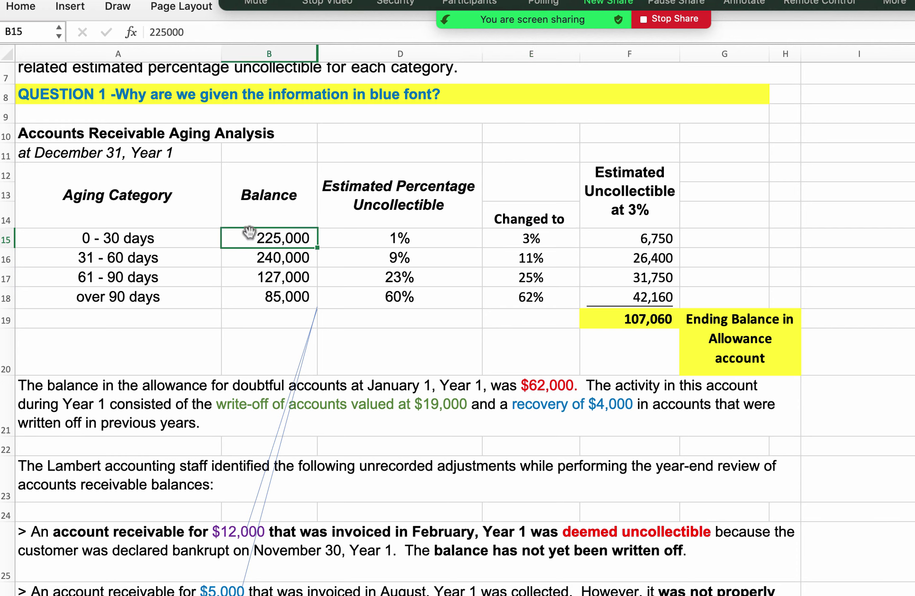
pyautogui.click(175, 234)
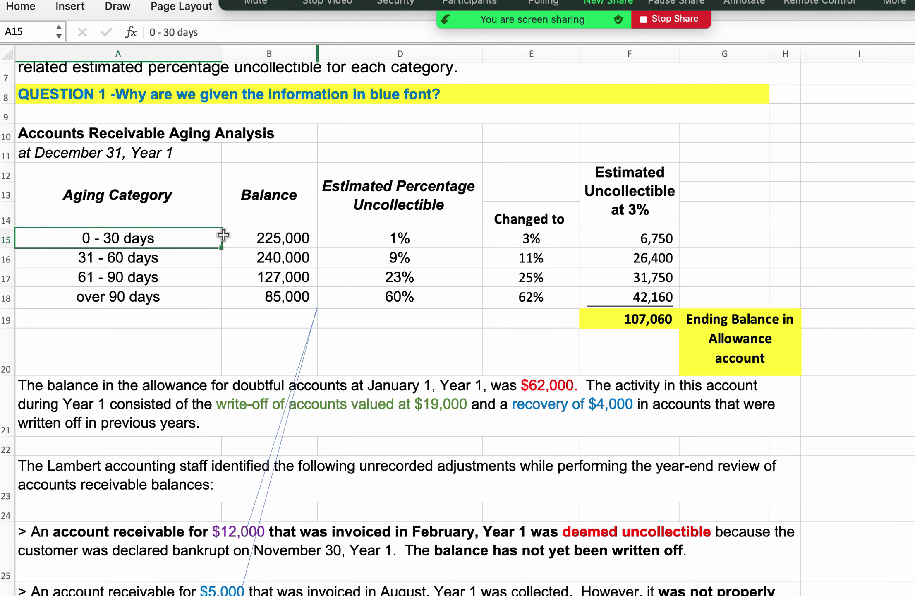
pyautogui.click(254, 236)
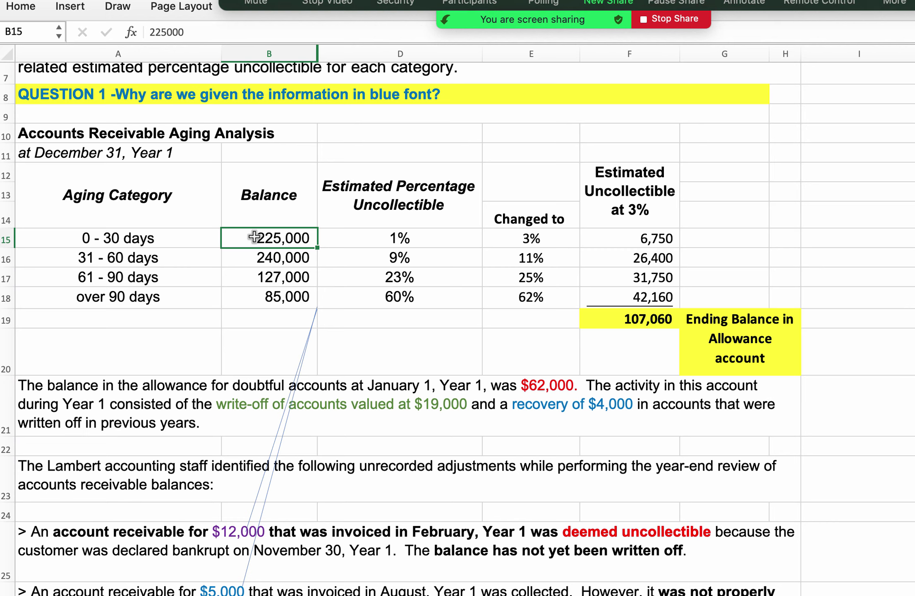
pyautogui.click(540, 236)
pyautogui.click(643, 234)
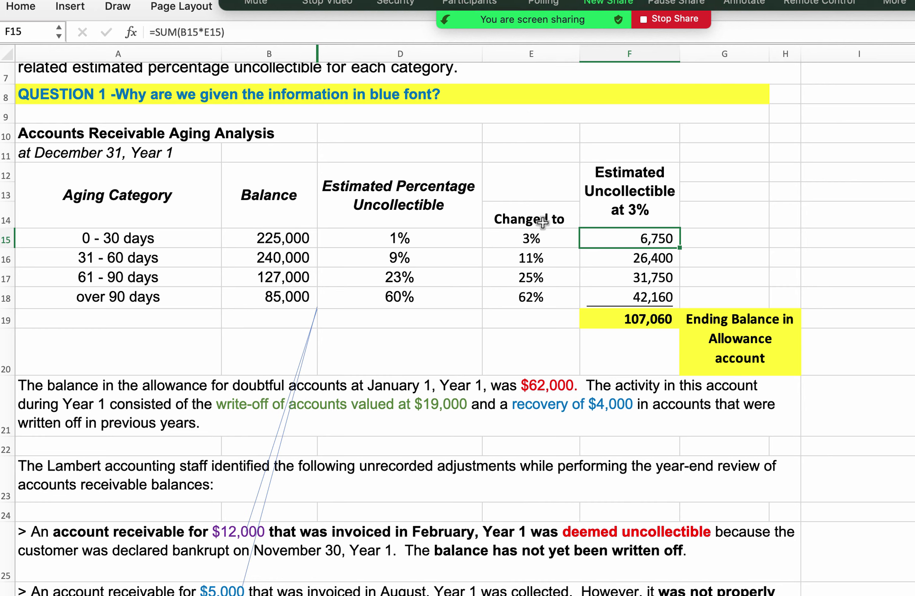
# - Trace the estimated uncollectible formulas for the 31 - 60 and 61 - 90 days categories to their balances and changed percentages
pyautogui.click(618, 256)
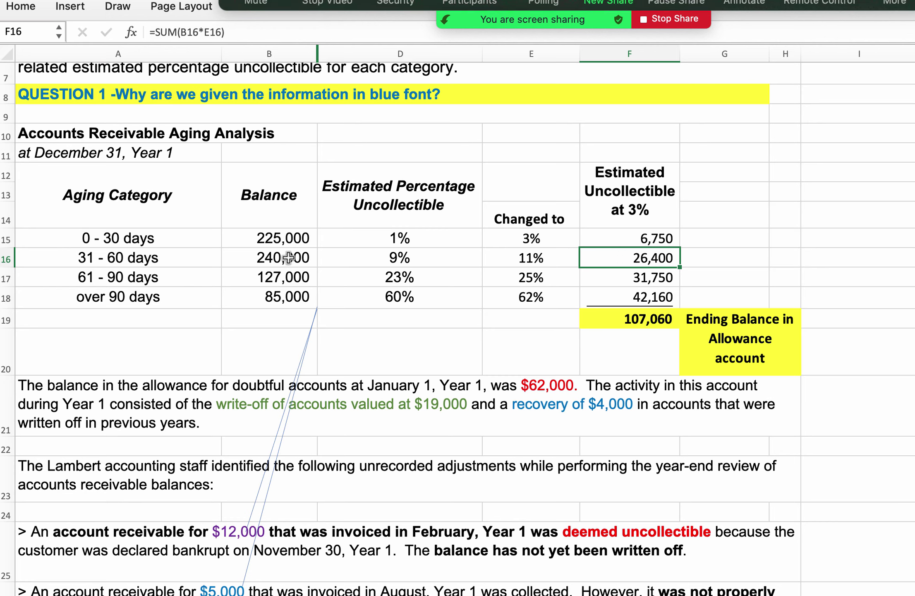
pyautogui.click(558, 258)
pyautogui.click(610, 259)
pyautogui.click(285, 284)
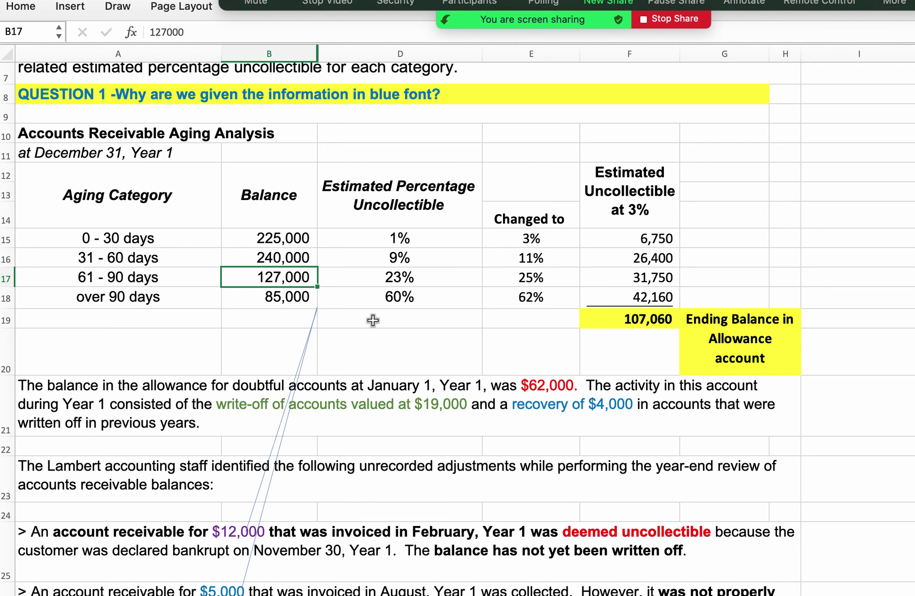
pyautogui.press('Right')
pyautogui.press('Right')
pyautogui.press('Right')
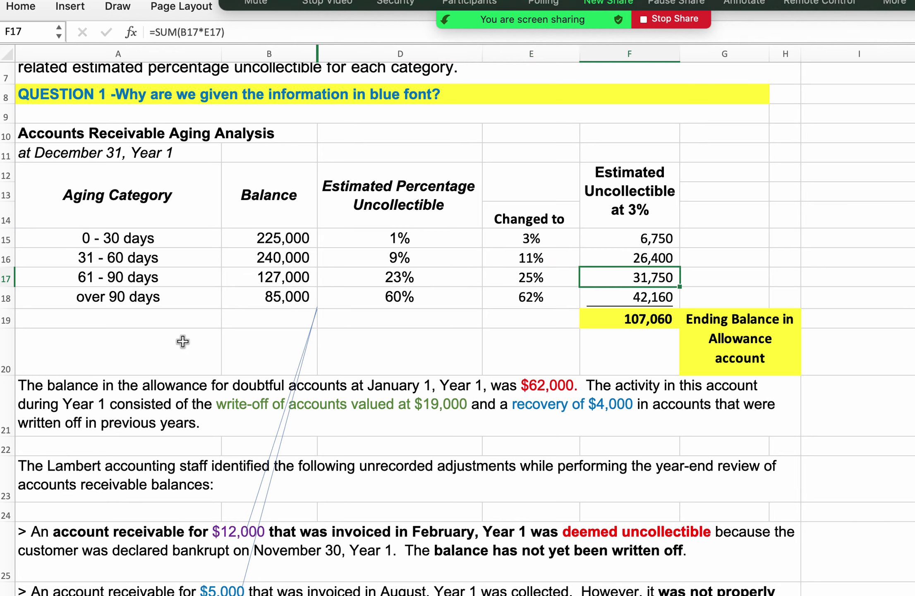
# - Examine the over 90 days row's balance, original and changed percentages, and estimated uncollectible formula
pyautogui.click(257, 296)
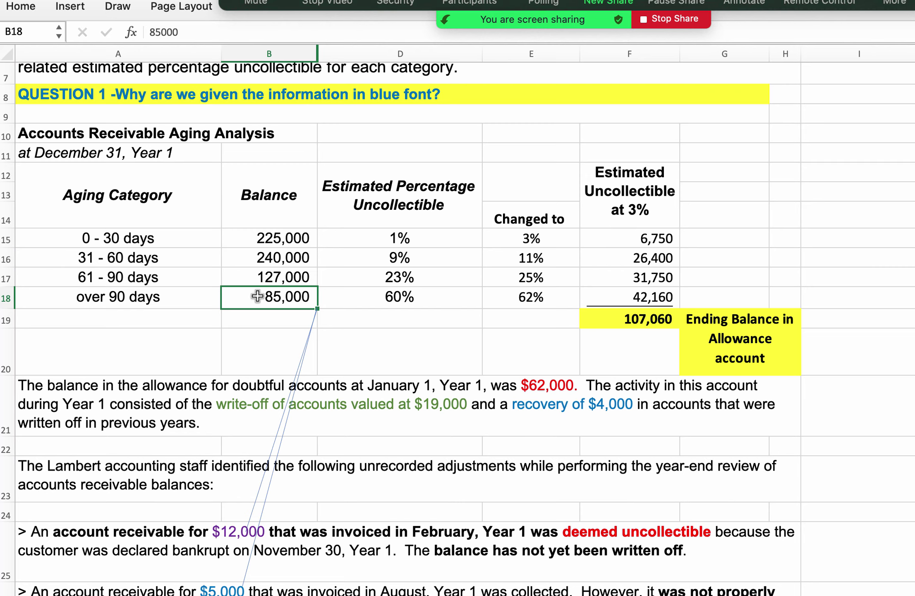
pyautogui.press('Right')
pyautogui.press('Right')
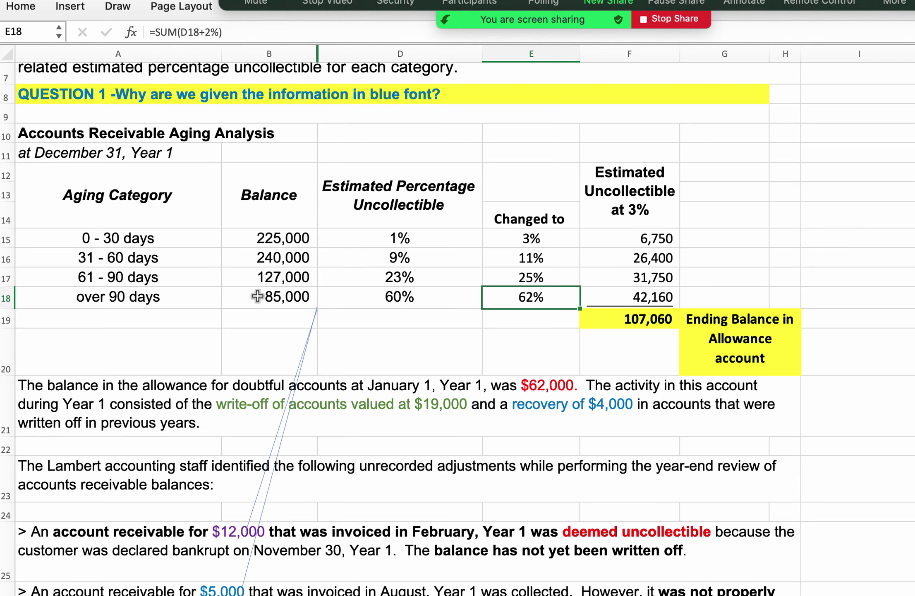
pyautogui.press('Right')
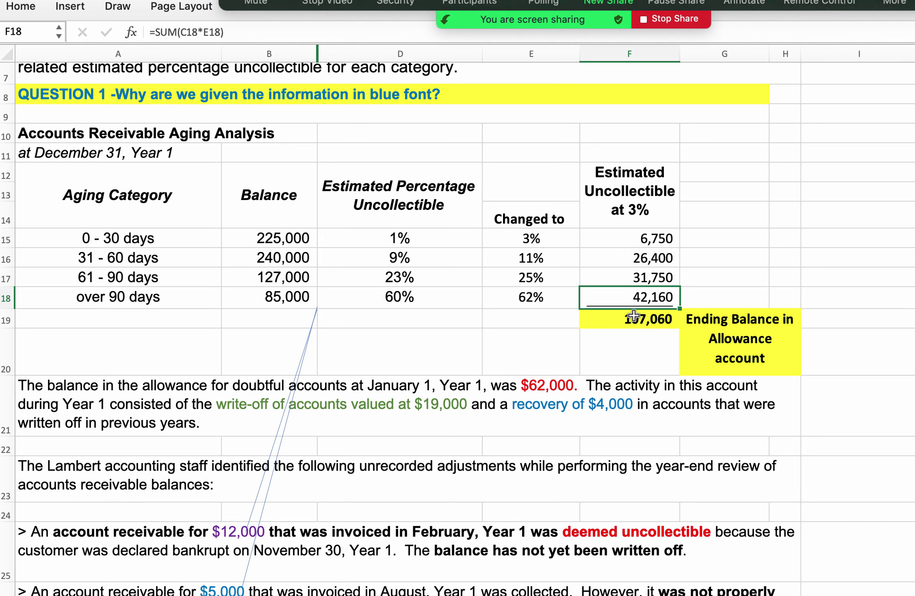
pyautogui.click(348, 295)
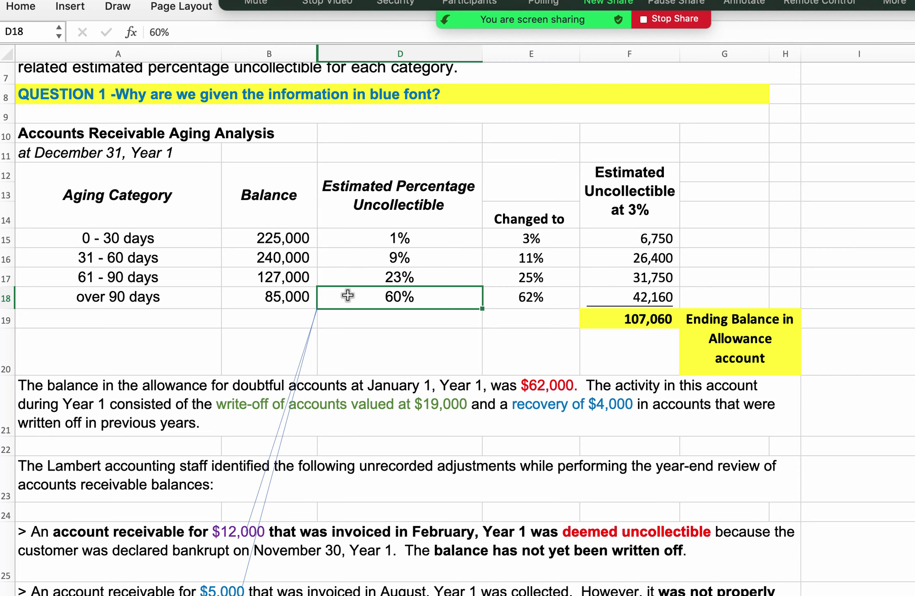
# - Review the "Changed to" percentages and the 0 - 30 days formula against the CFO's two-point increase below the aging table
pyautogui.moveTo(532, 207); pyautogui.dragTo(529, 309)
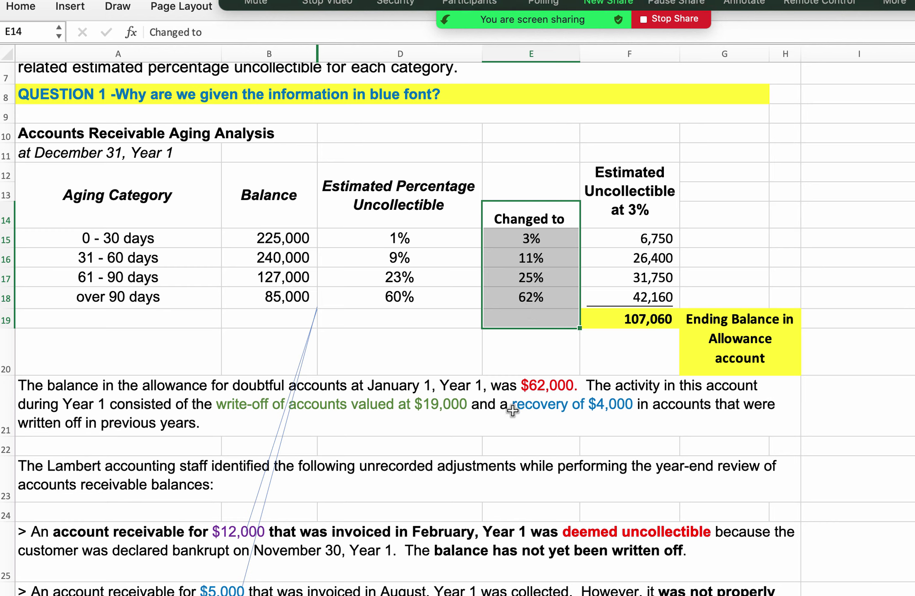
pyautogui.click(445, 354)
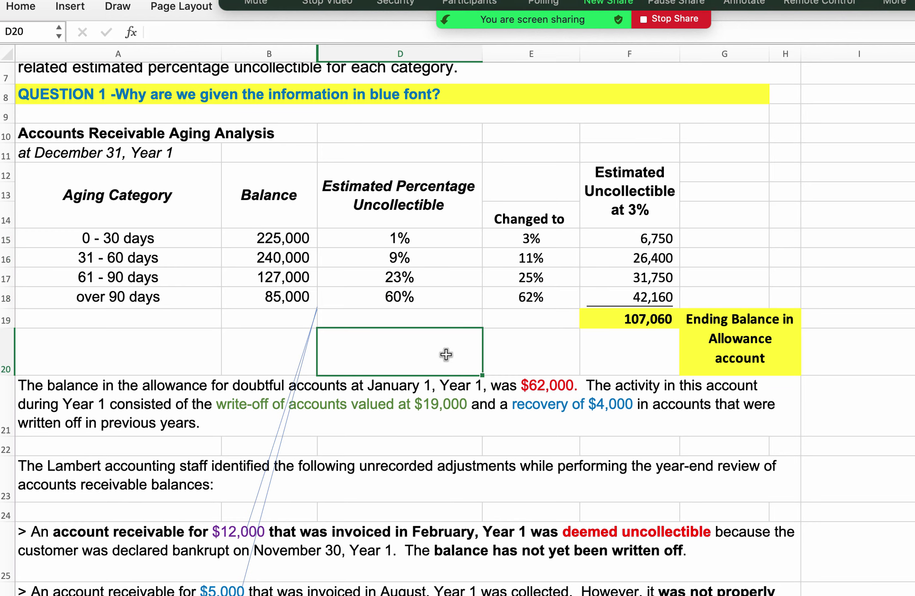
pyautogui.click(653, 237)
pyautogui.click(538, 236)
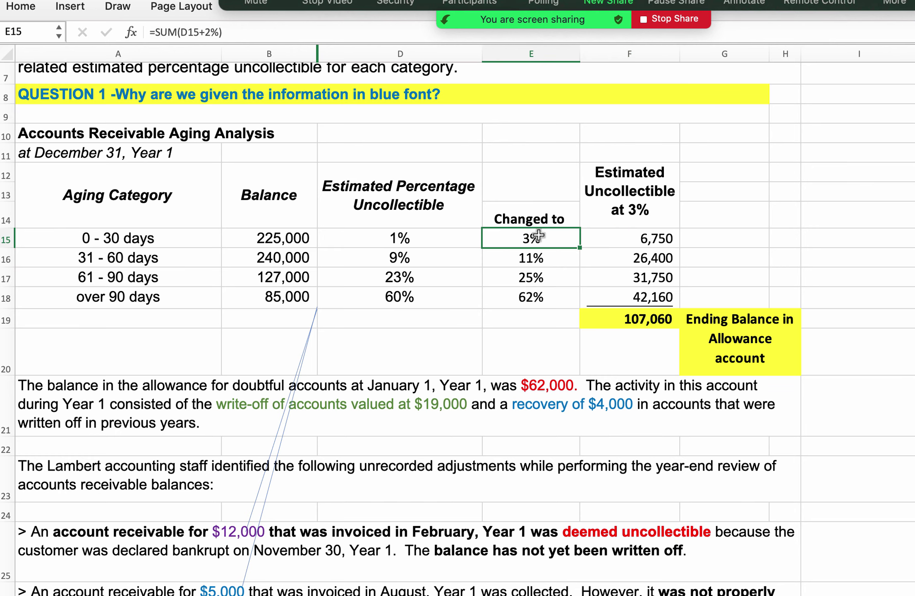
pyautogui.scroll(-5, 496, 449)
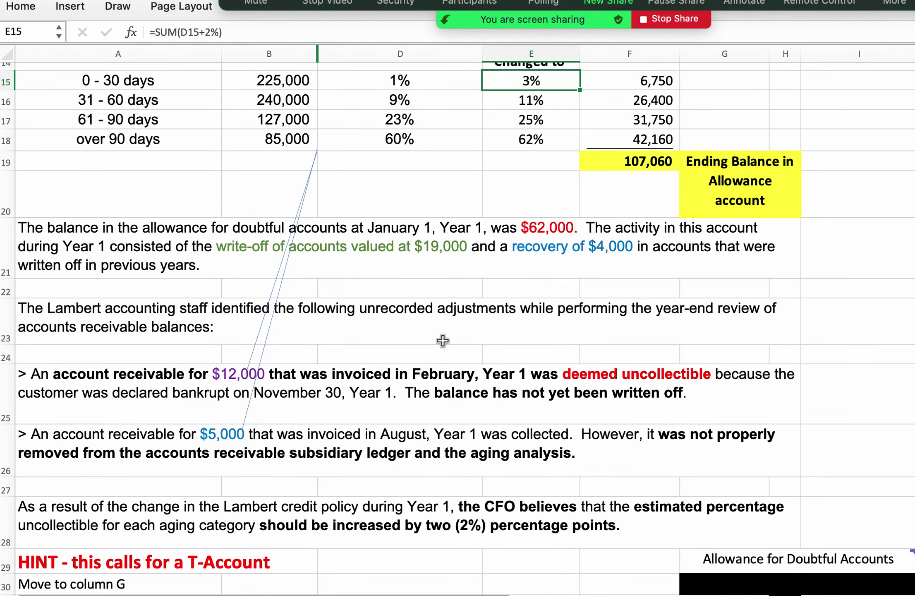
pyautogui.scroll(6, 441, 357)
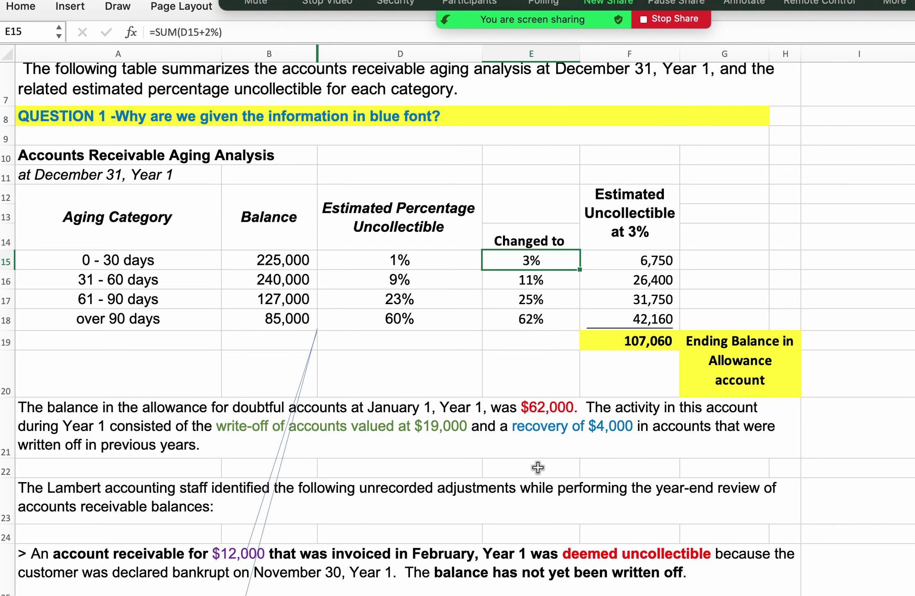
# - Follow the T-account hint to the Allowance for Doubtful Accounts T-account in column G and read the comment on its title
pyautogui.scroll(-8, 538, 468)
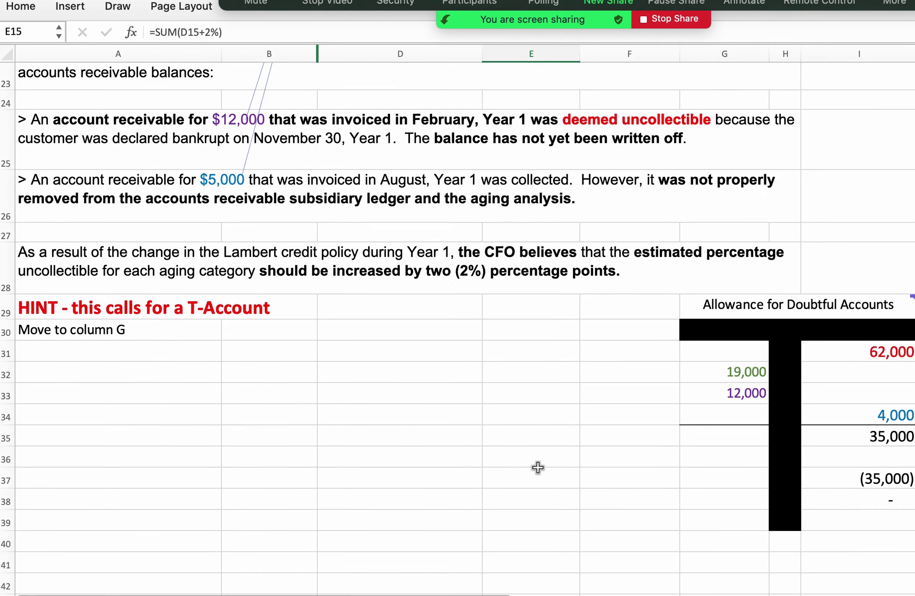
pyautogui.click(50, 307)
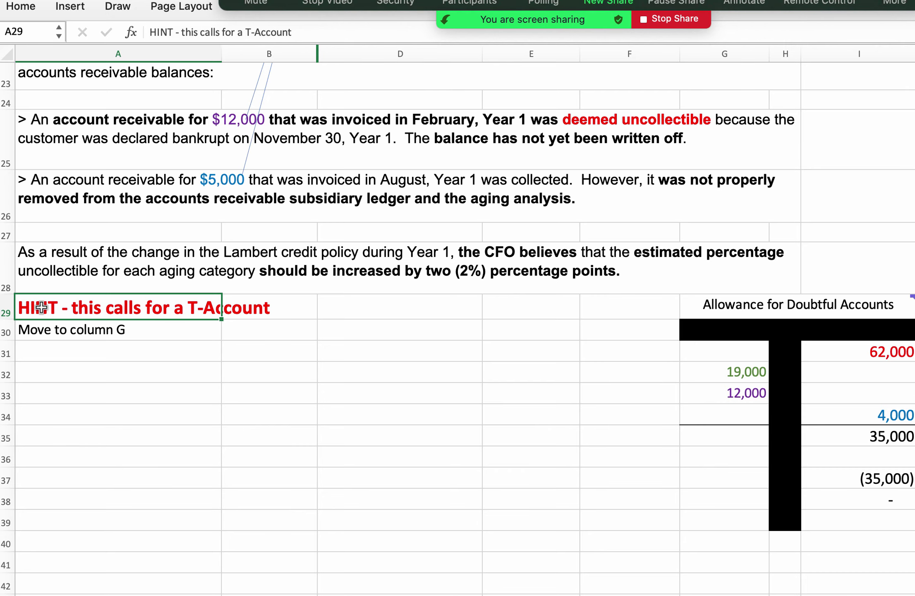
pyautogui.hscroll(10, 143, 339)
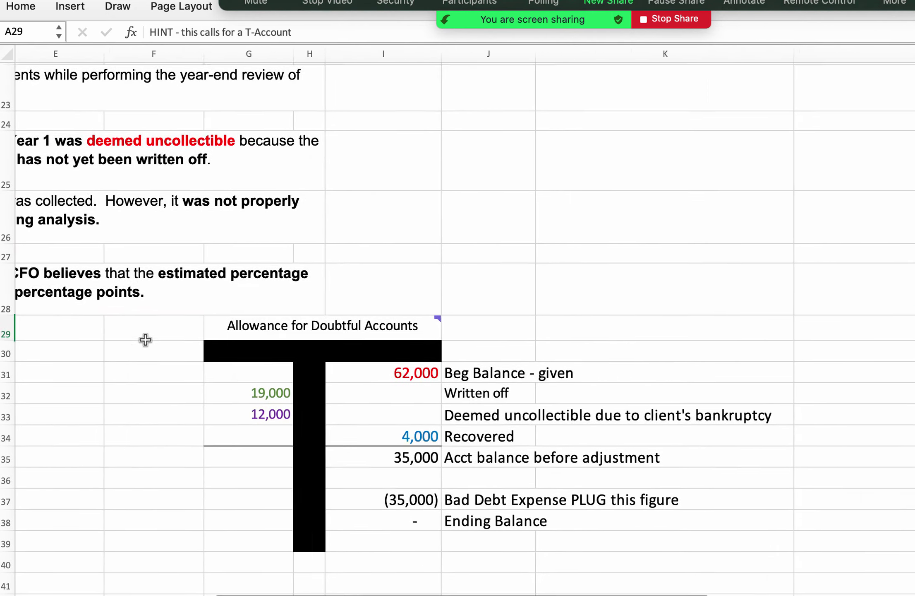
pyautogui.scroll(-2, 145, 340)
pyautogui.hscroll(-1, 145, 340)
pyautogui.click(313, 285)
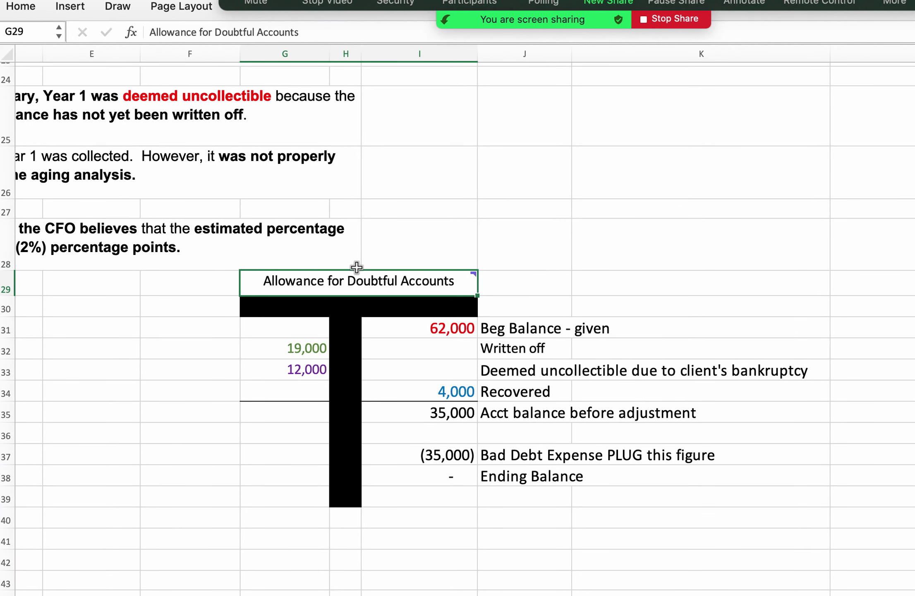
pyautogui.moveTo(468, 276)
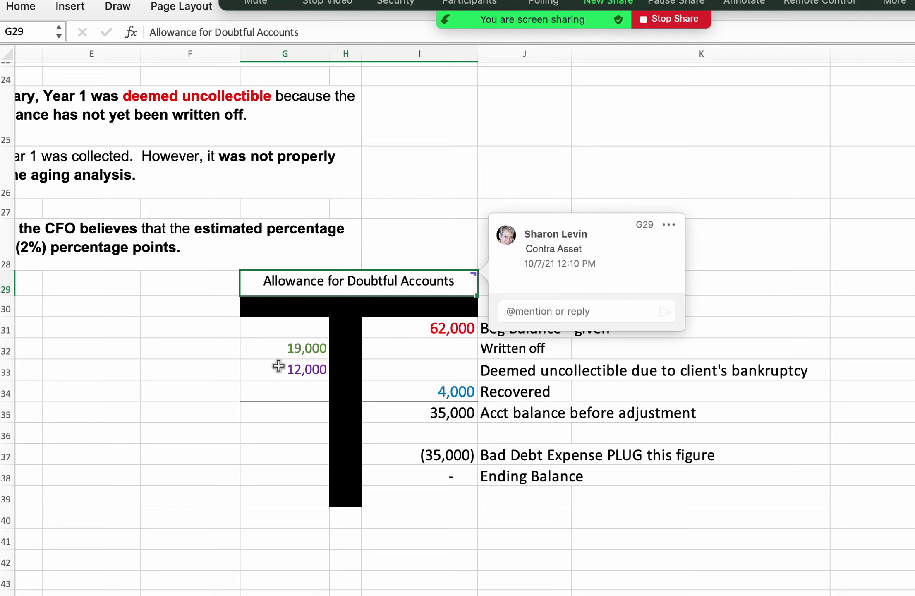
# - Trace the T-account's given beginning balance back to the January 1 allowance balance in the activity paragraph
pyautogui.click(204, 333)
pyautogui.click(411, 329)
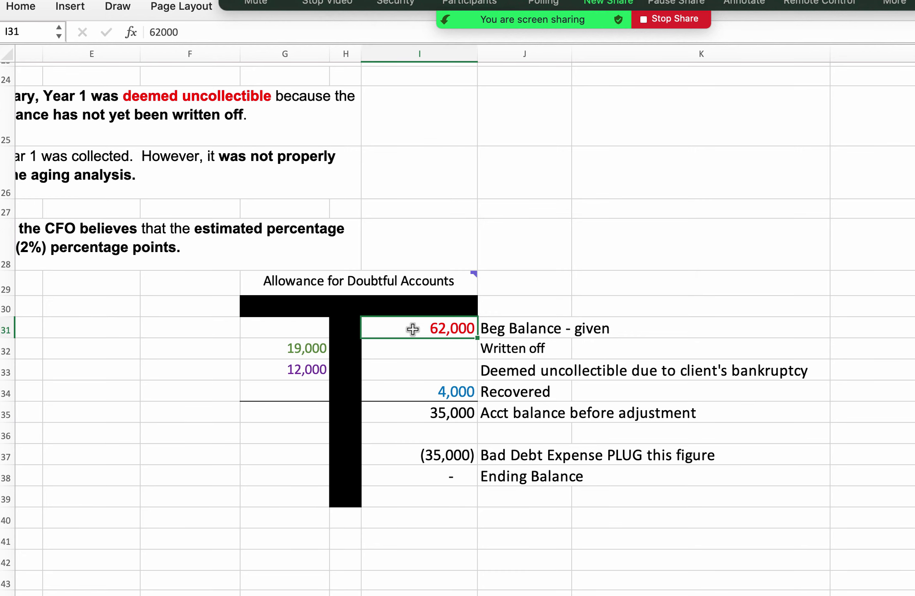
pyautogui.hscroll(-10, 160, 291)
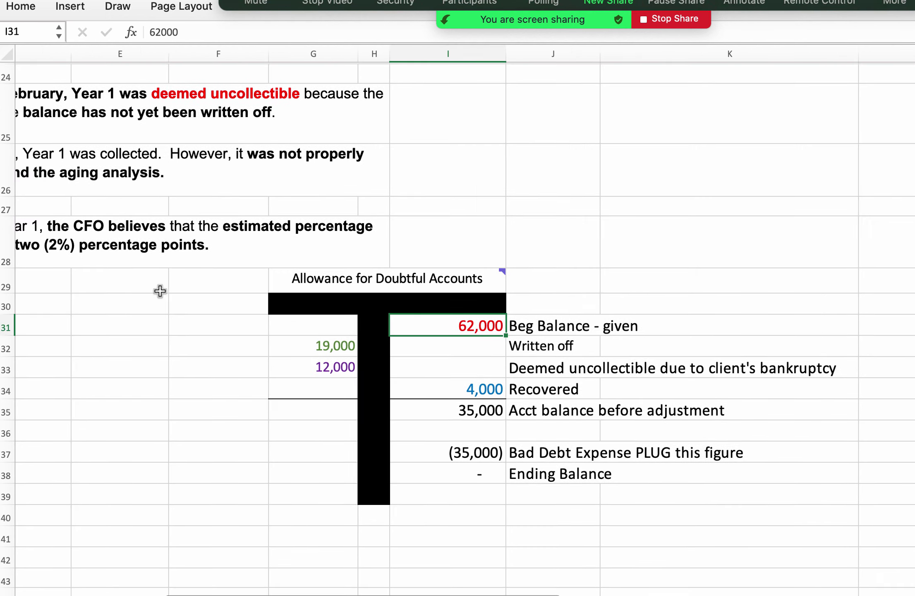
pyautogui.scroll(5, 160, 291)
pyautogui.scroll(2, 160, 291)
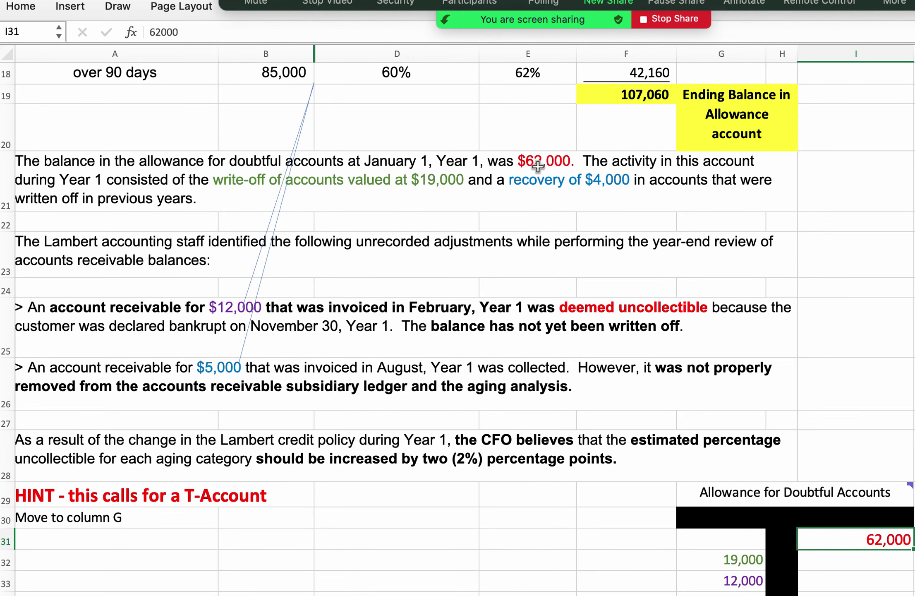
# - Compare the T-account's entries and labels with the Year 1 write-off described in the activity paragraph
pyautogui.scroll(-1, 559, 167)
pyautogui.hscroll(1, 559, 167)
pyautogui.hscroll(1, 559, 167)
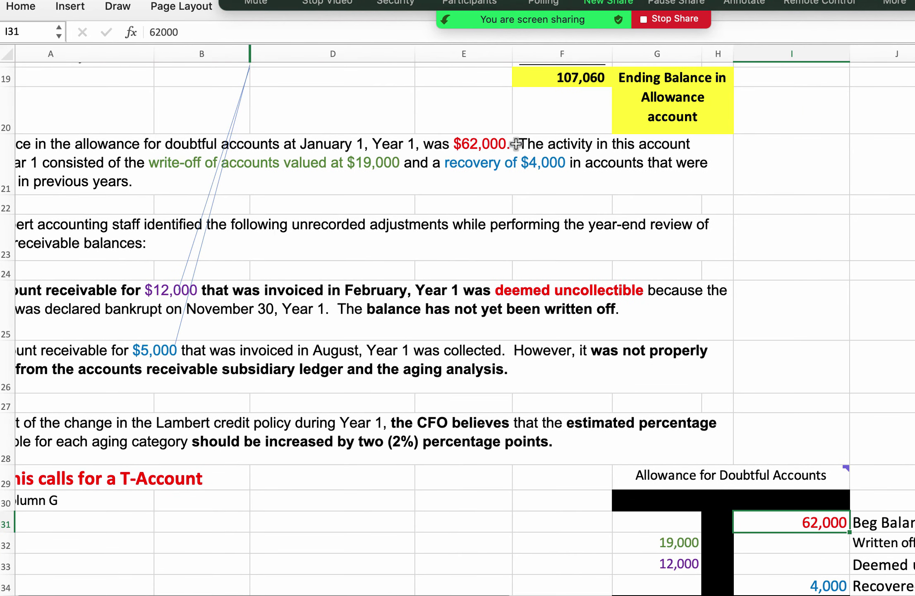
pyautogui.scroll(-3, 639, 372)
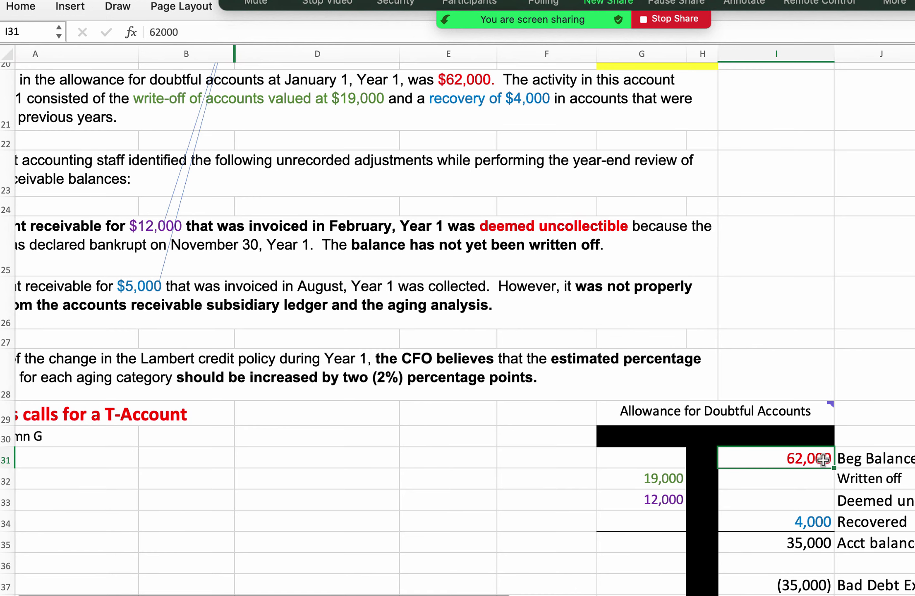
pyautogui.scroll(2, 445, 194)
pyautogui.hscroll(-2, 445, 195)
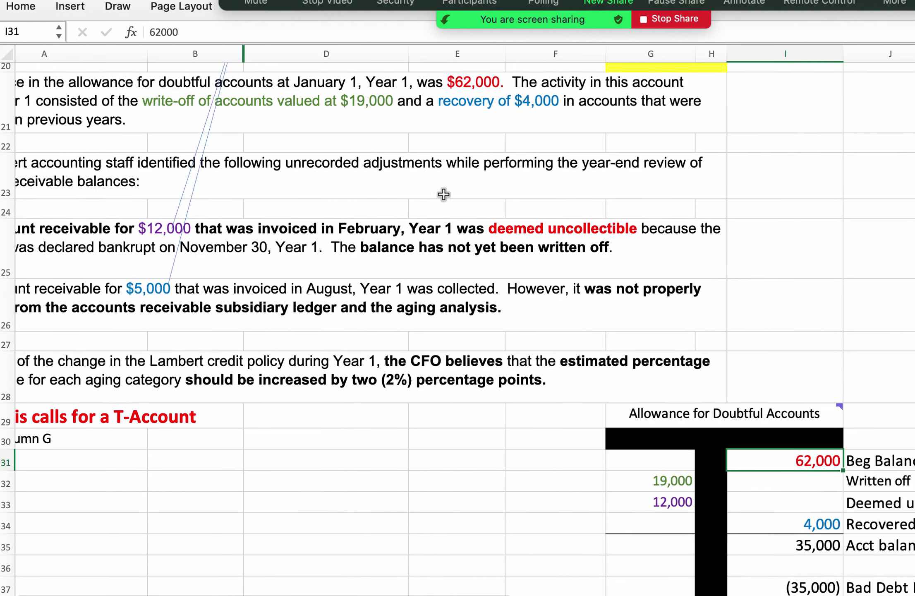
pyautogui.scroll(1, 444, 194)
pyautogui.hscroll(-1, 443, 194)
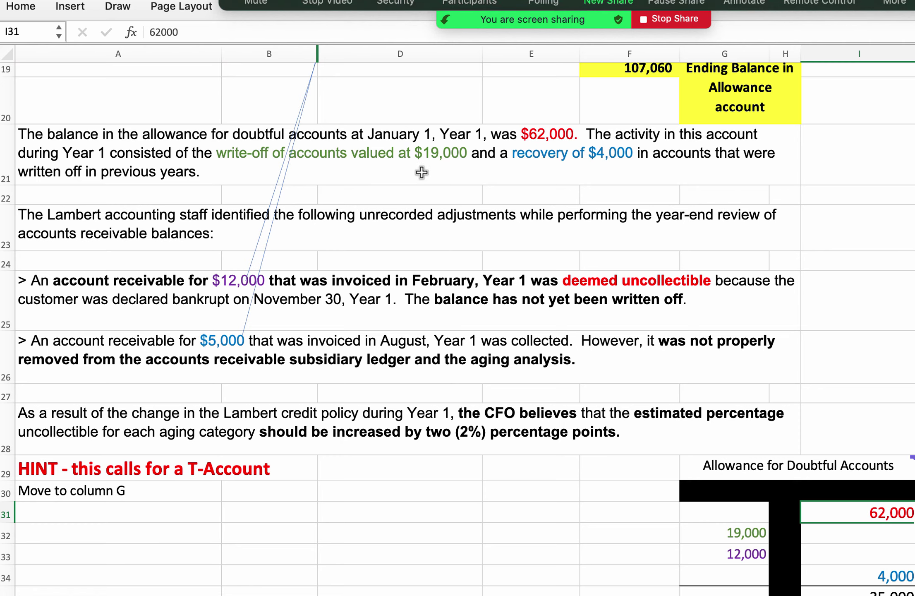
pyautogui.click(449, 158)
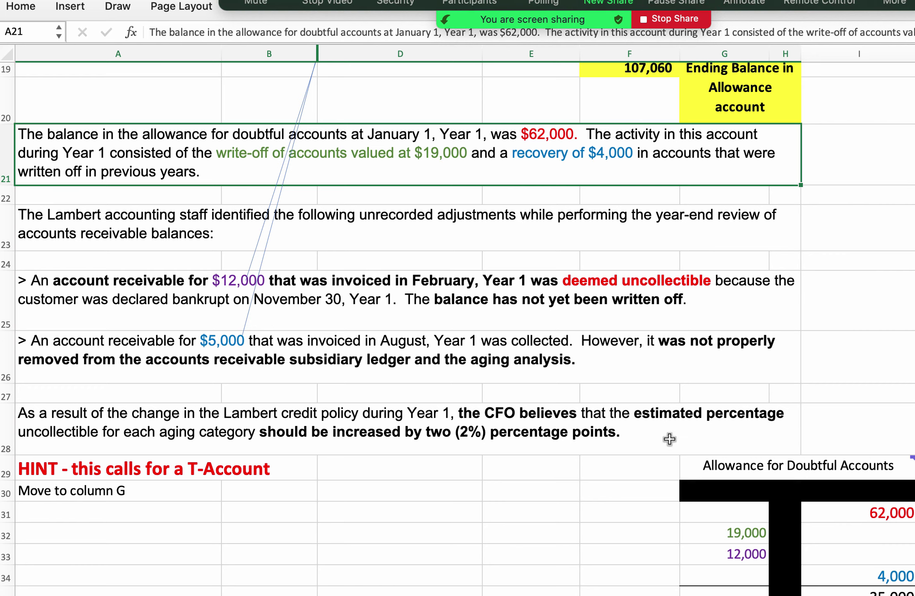
# - Examine the Allowance for Doubtful Accounts title, the credit-side beginning balance and the debit-side write-off entry in the T-account
pyautogui.click(734, 472)
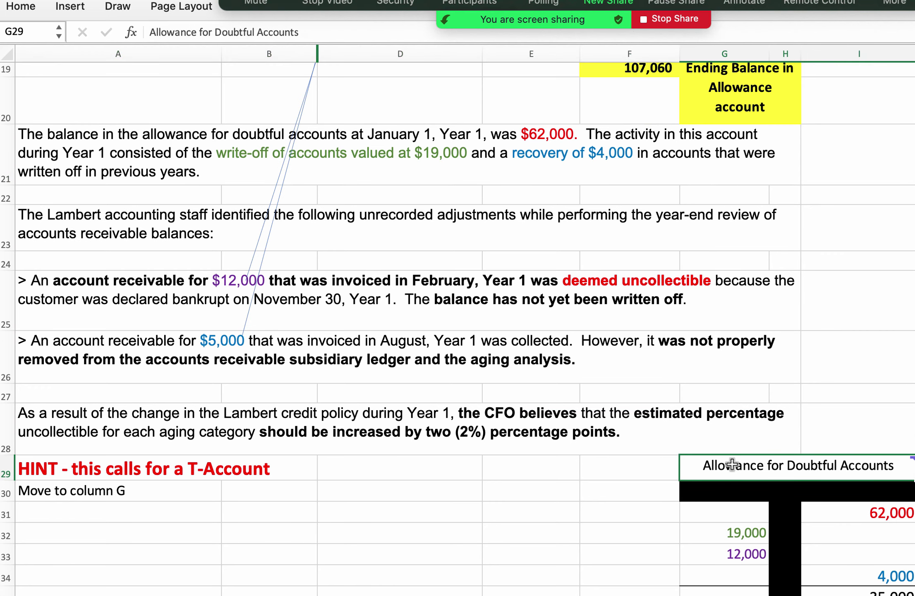
pyautogui.click(867, 513)
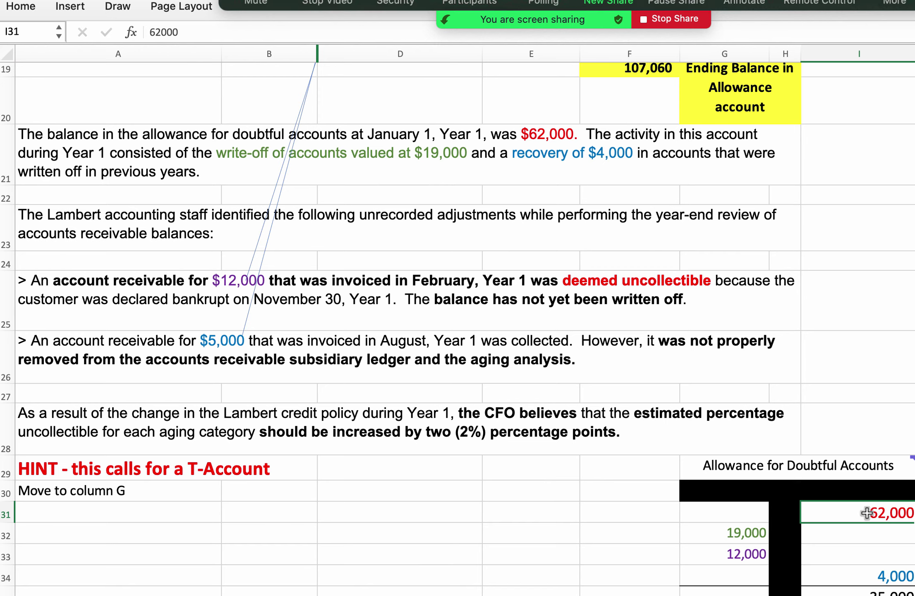
pyautogui.scroll(-5, 867, 514)
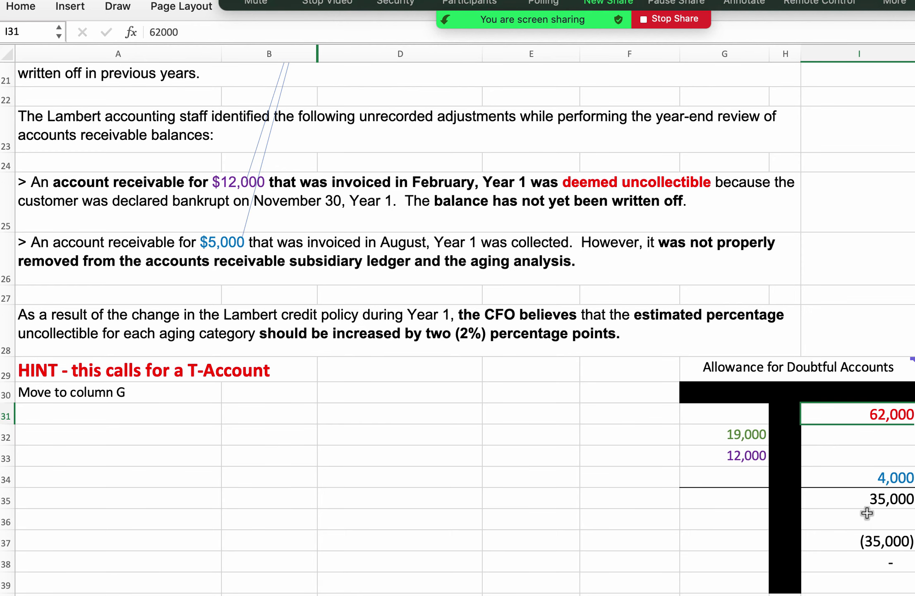
pyautogui.scroll(4, 646, 386)
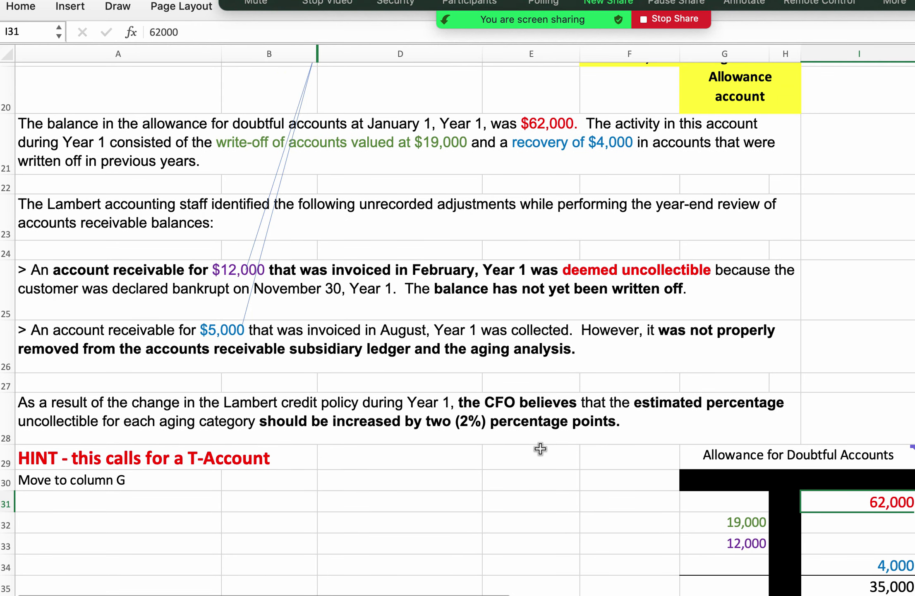
pyautogui.click(734, 523)
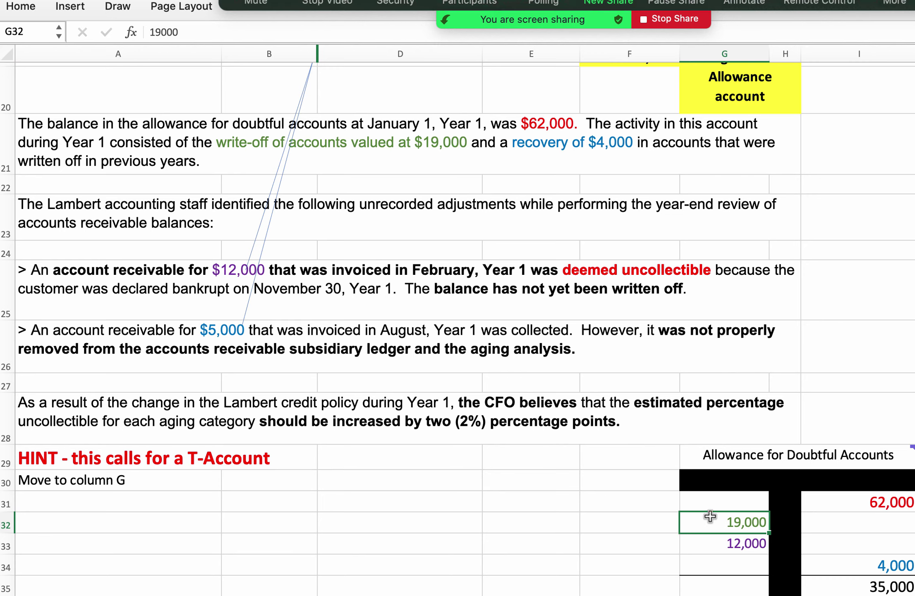
pyautogui.click(871, 503)
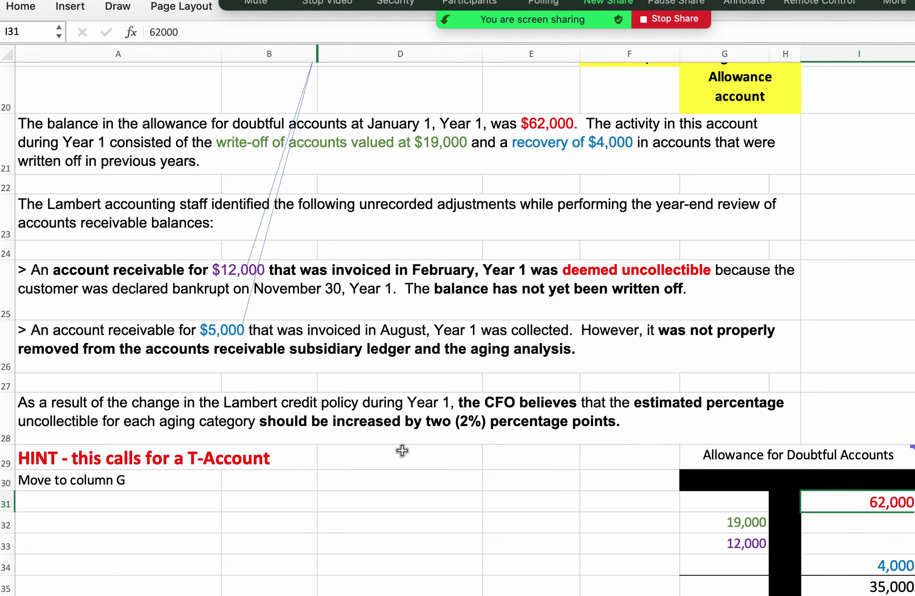
# - Review the accounts receivable aging analysis and its highlighted ending allowance balance alongside the activity and adjustment paragraphs
pyautogui.scroll(3, 391, 442)
pyautogui.scroll(5, 402, 450)
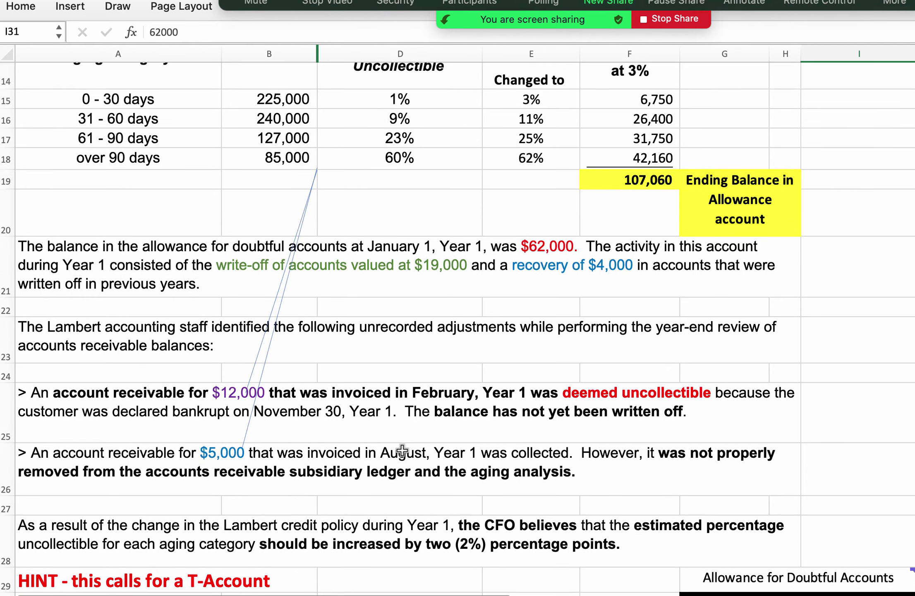
pyautogui.scroll(1, 402, 451)
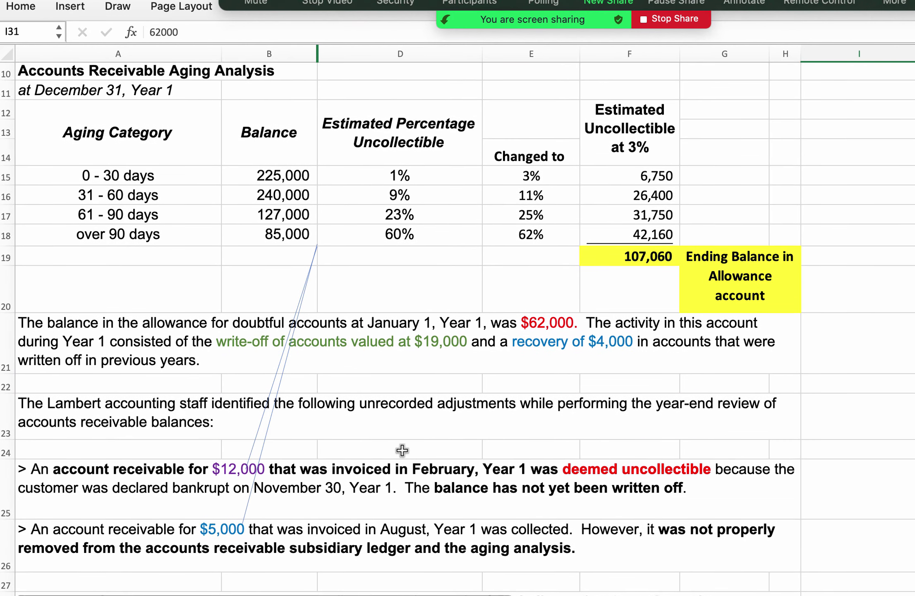
pyautogui.scroll(-1, 403, 451)
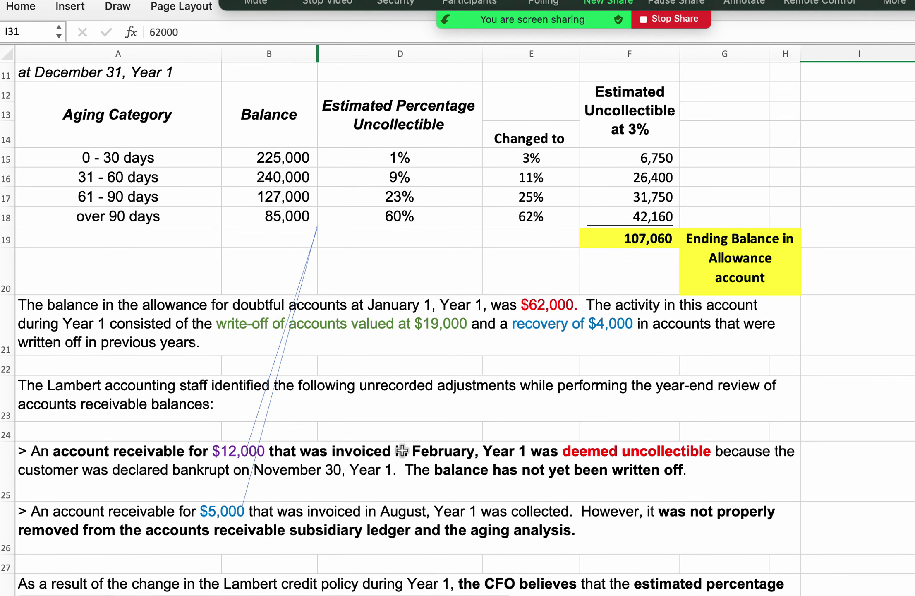
pyautogui.scroll(-1, 402, 450)
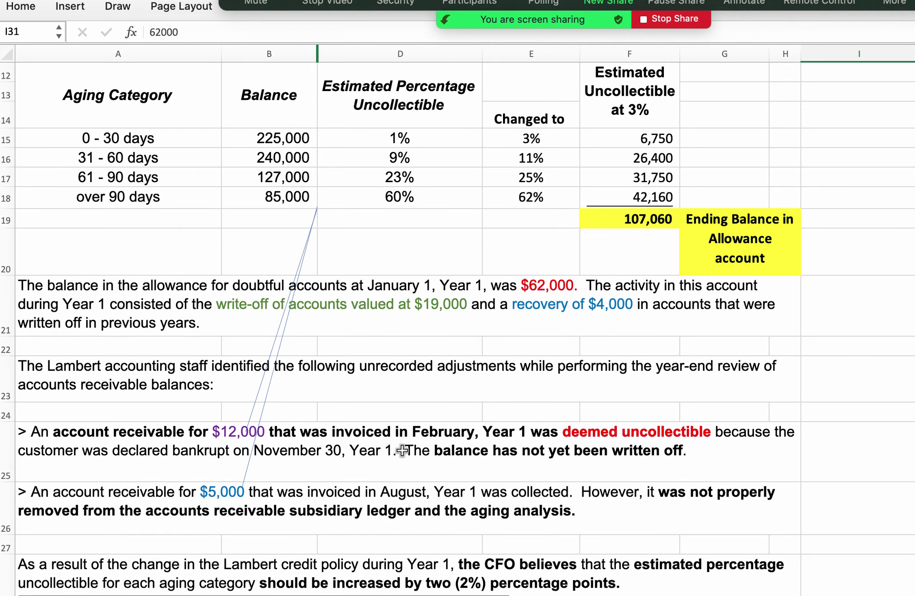
pyautogui.scroll(6, 402, 451)
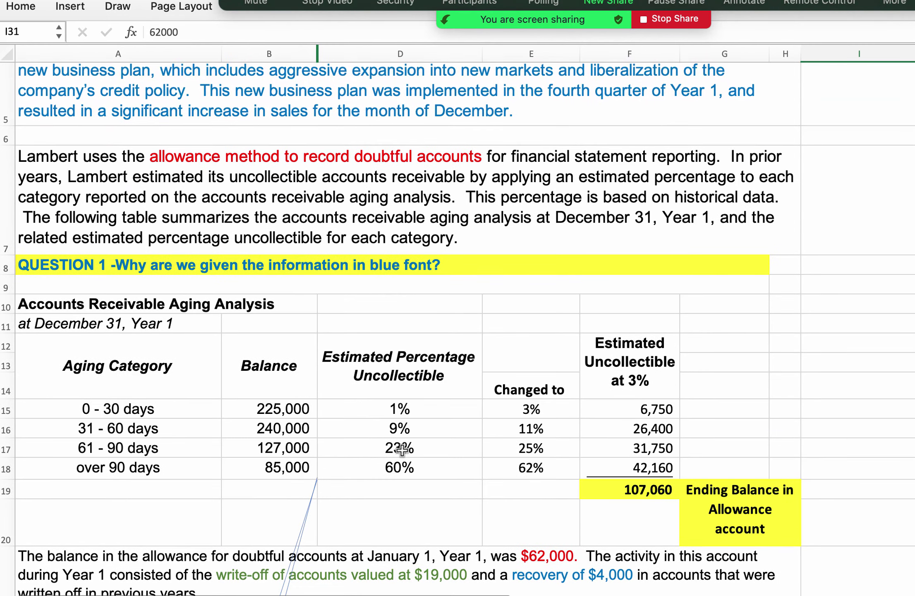
pyautogui.scroll(-2, 402, 451)
pyautogui.scroll(-5, 402, 450)
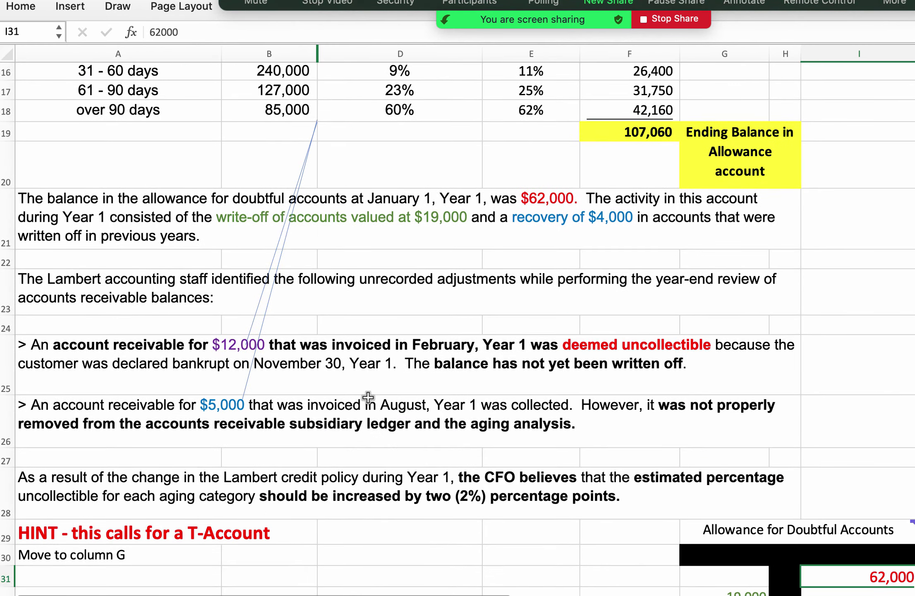
# - Trace the recovery in the activity paragraph to the Recovered entry on the T-account's credit side
pyautogui.click(536, 221)
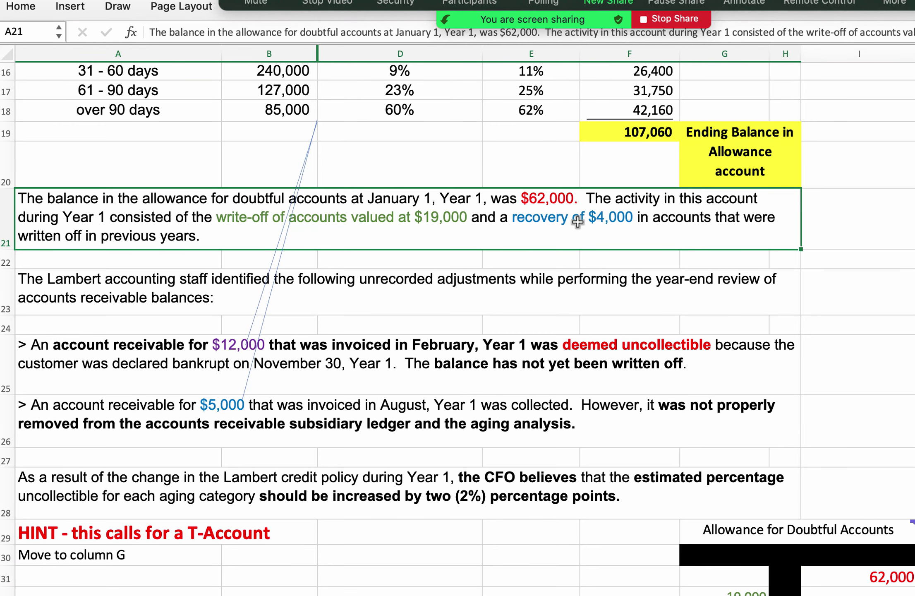
pyautogui.scroll(2, 578, 222)
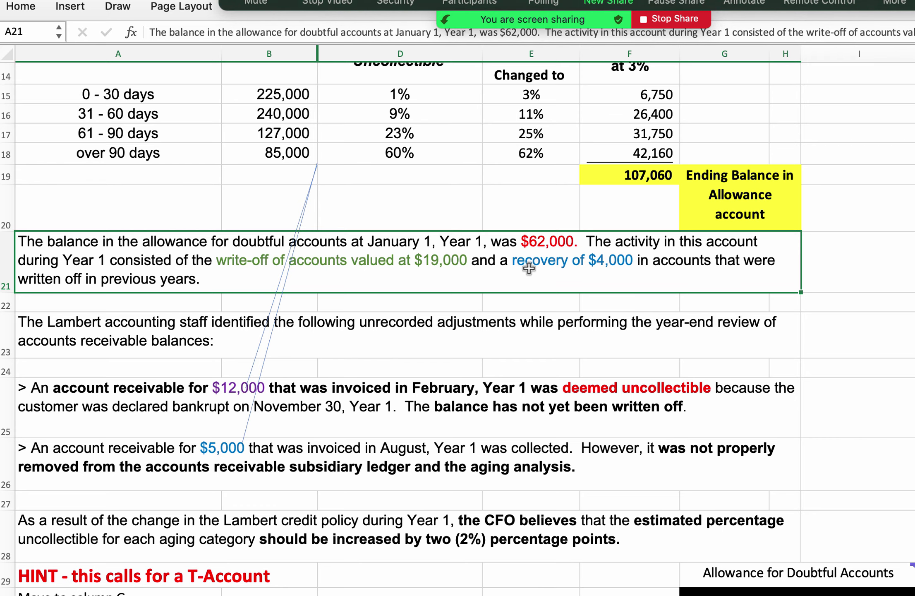
pyautogui.scroll(-5, 530, 269)
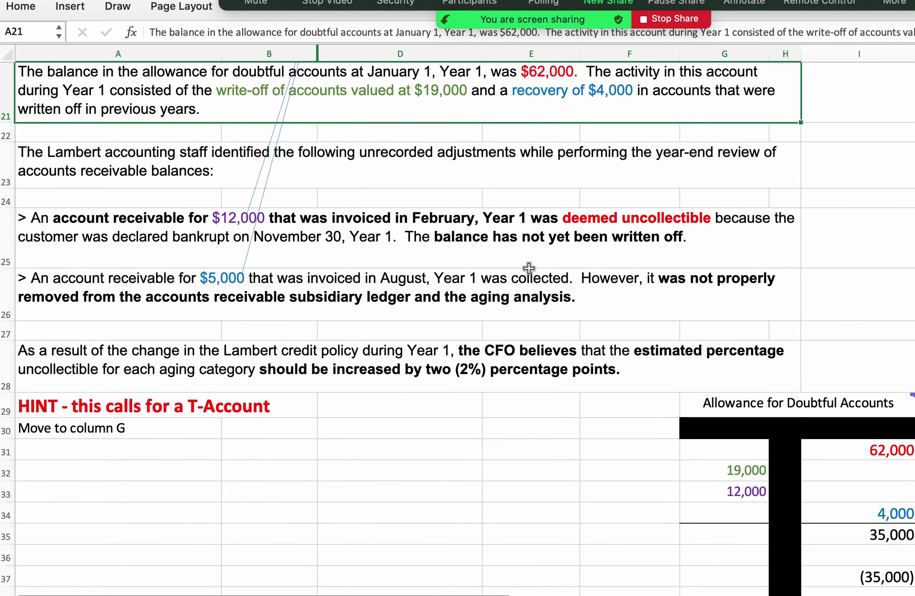
pyautogui.hscroll(8, 529, 351)
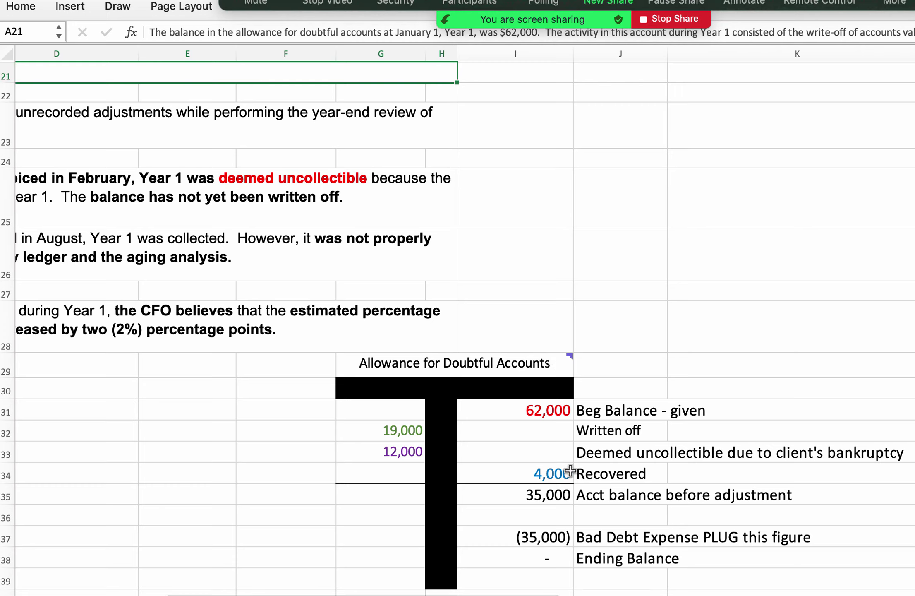
pyautogui.click(553, 476)
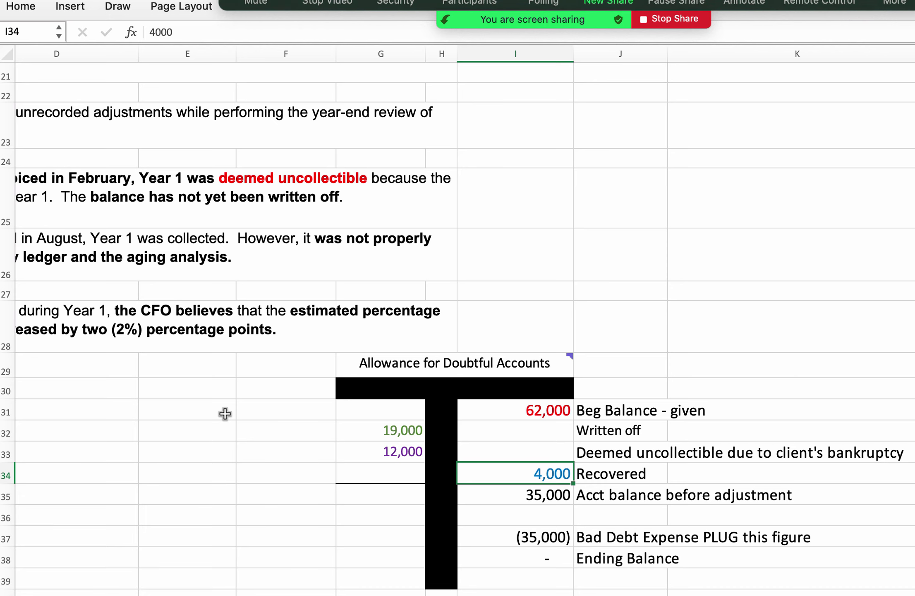
# - Trace the T-account's deemed uncollectible entry back to the bankrupt customer's receivable in the unrecorded adjustments
pyautogui.hscroll(-1, 225, 413)
pyautogui.hscroll(-5, 224, 414)
pyautogui.scroll(1, 224, 414)
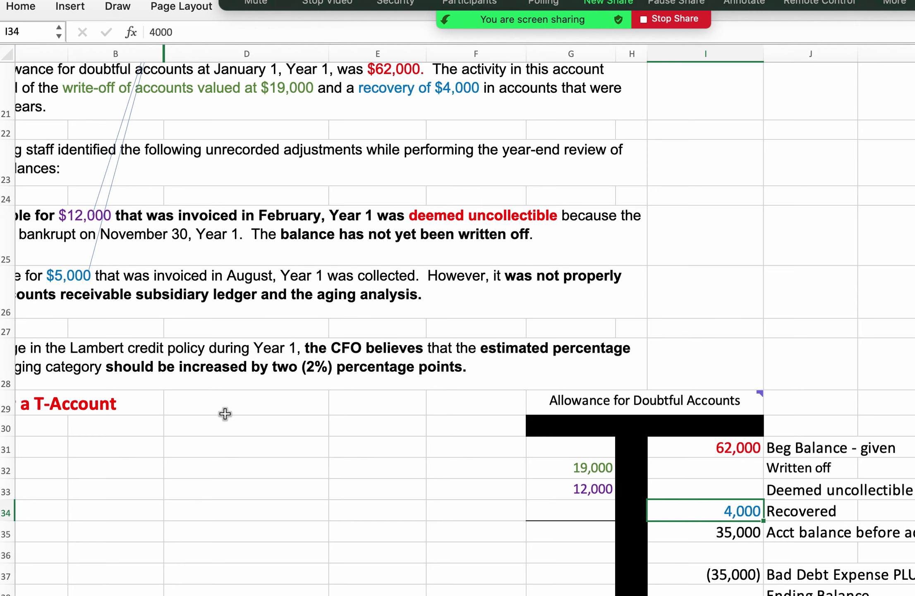
pyautogui.click(565, 483)
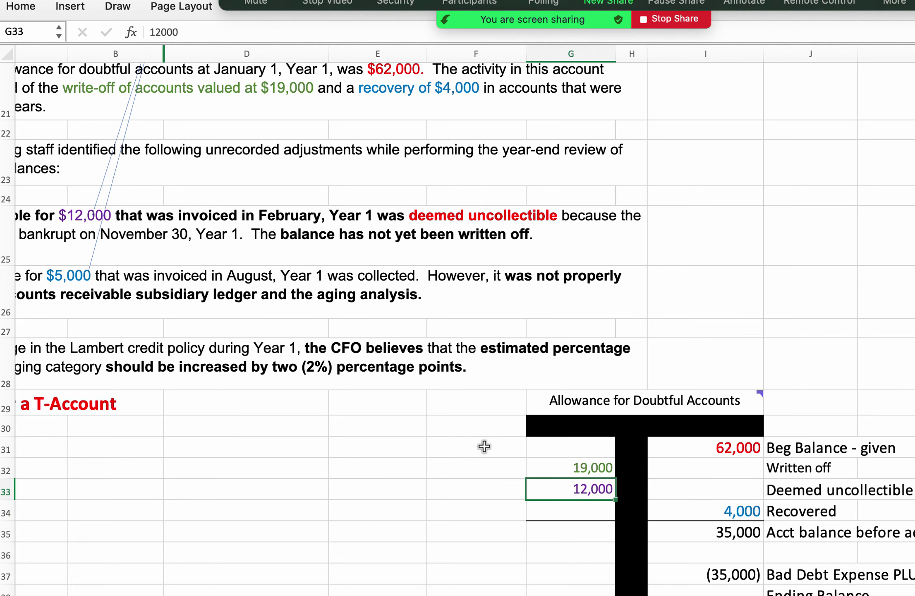
pyautogui.hscroll(-5, 302, 321)
pyautogui.scroll(2, 303, 322)
pyautogui.scroll(1, 304, 321)
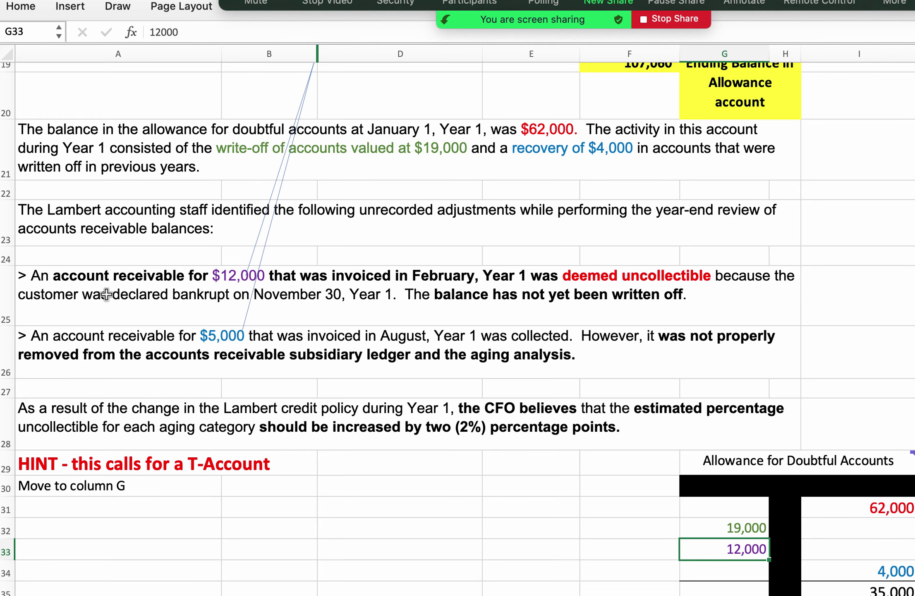
pyautogui.scroll(-4, 442, 359)
pyautogui.hscroll(5, 442, 358)
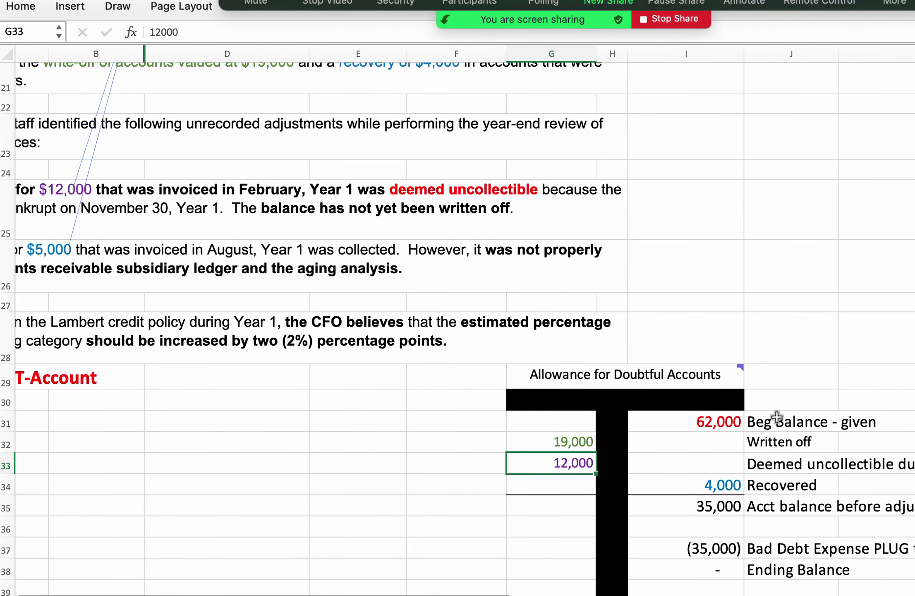
# - Review the T-account entries in order: beginning balance, written off, deemed uncollectible and recovered
pyautogui.click(711, 425)
pyautogui.click(564, 448)
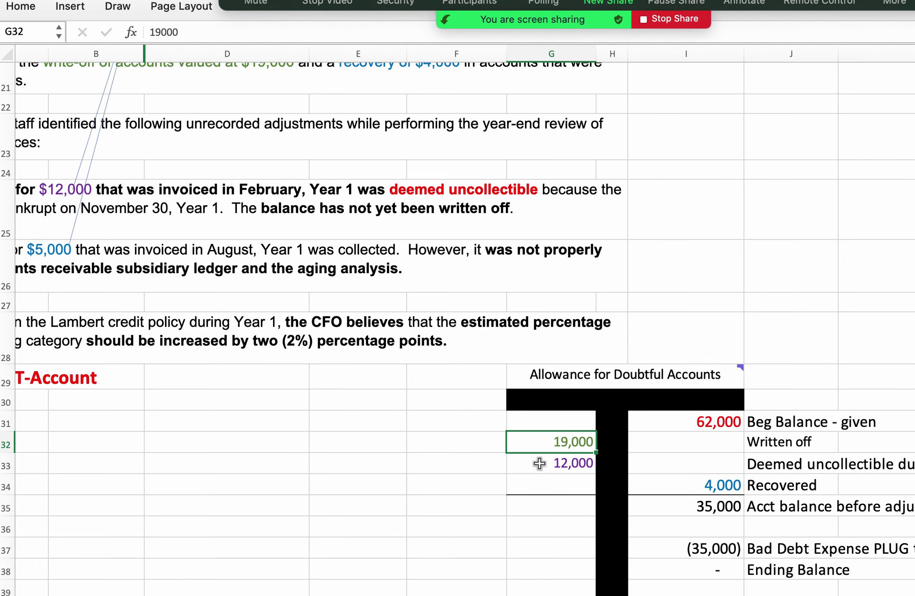
pyautogui.click(538, 463)
pyautogui.scroll(-1, 292, 401)
pyautogui.click(687, 476)
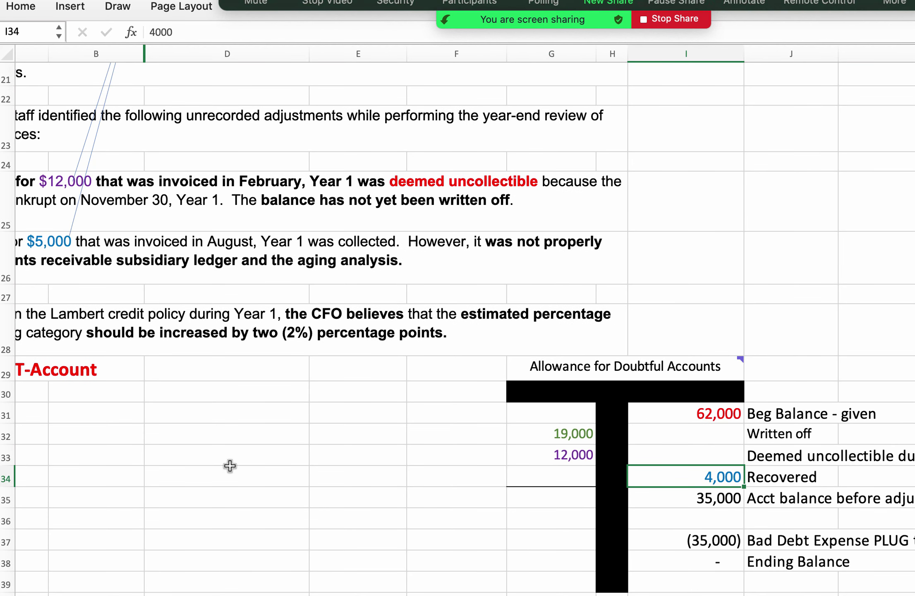
# - Go back to the bankrupt customer's adjustment and read the introduction to the accounting staff's unrecorded adjustments
pyautogui.hscroll(-1, 231, 465)
pyautogui.scroll(1, 230, 465)
pyautogui.hscroll(-5, 230, 466)
pyautogui.scroll(3, 230, 466)
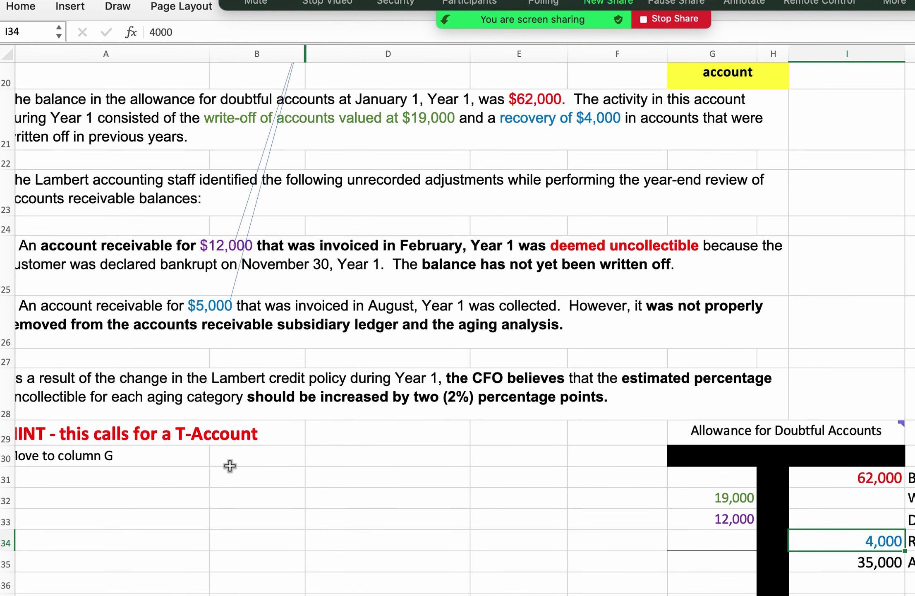
pyautogui.click(139, 248)
pyautogui.scroll(2, 138, 295)
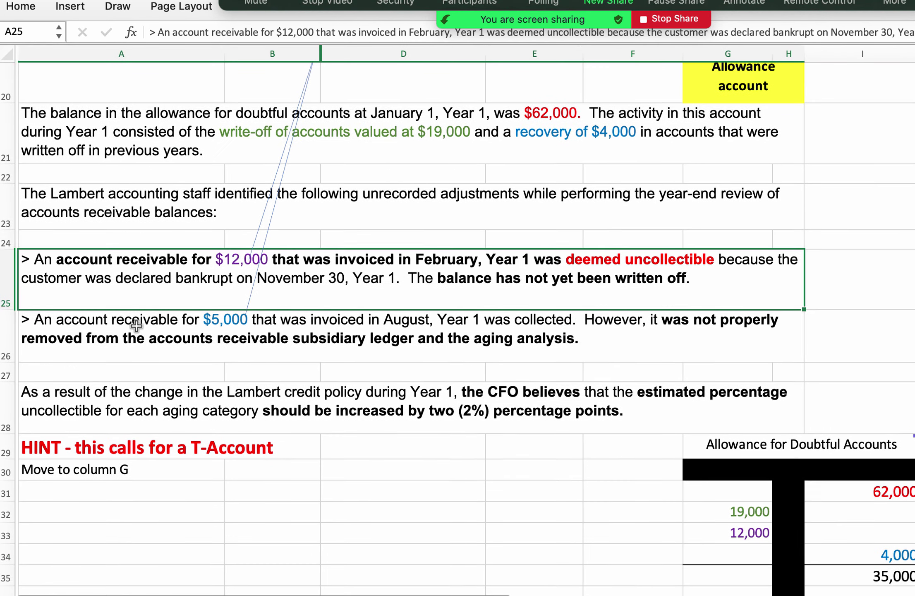
pyautogui.click(127, 216)
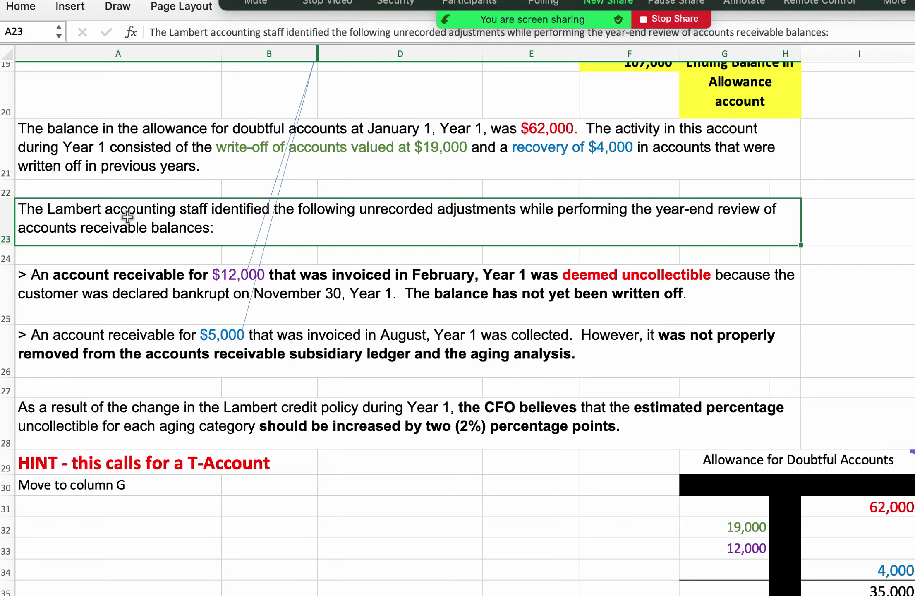
# - Trace the uncollectible February invoice and the collected August invoice to the over 90 days balance in the aging table
pyautogui.click(107, 293)
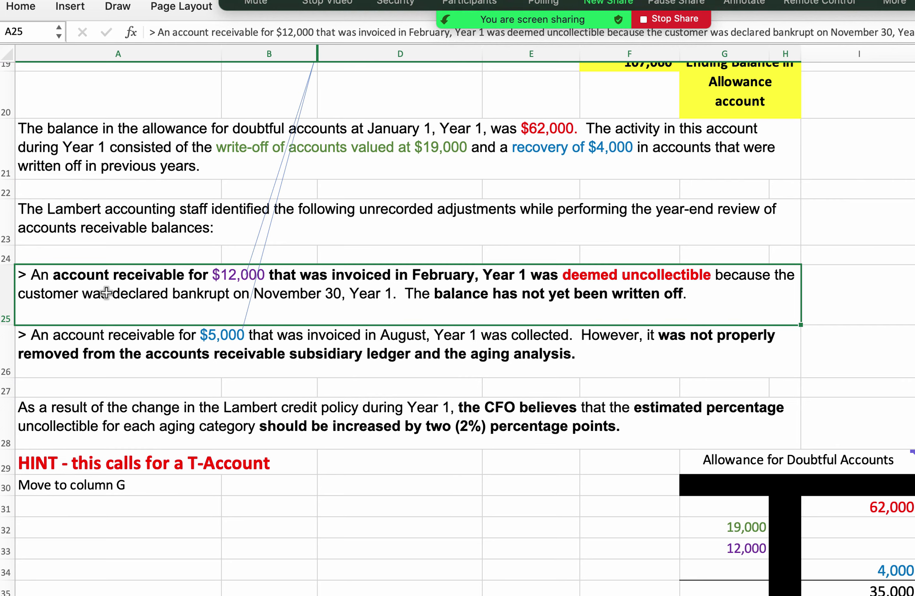
pyautogui.click(105, 356)
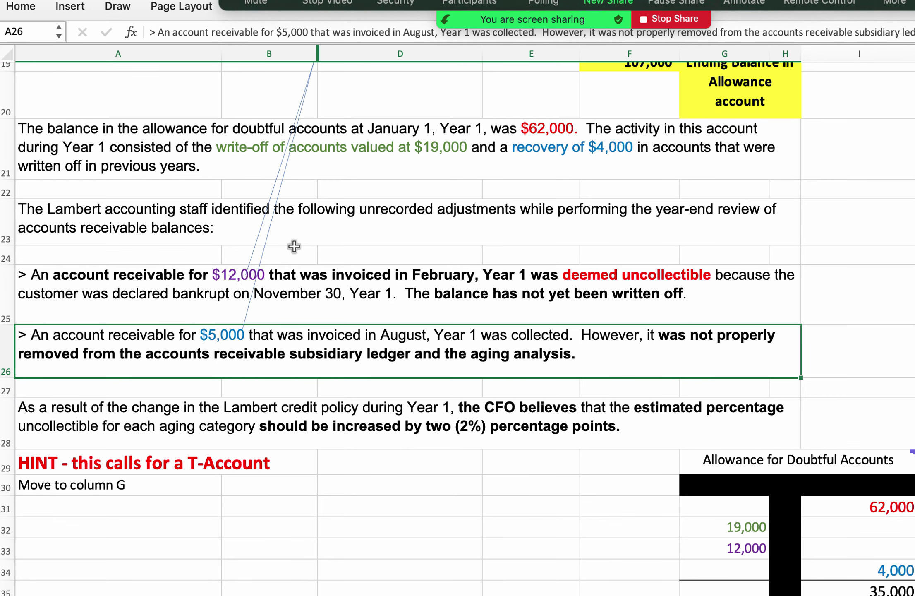
pyautogui.scroll(5, 331, 223)
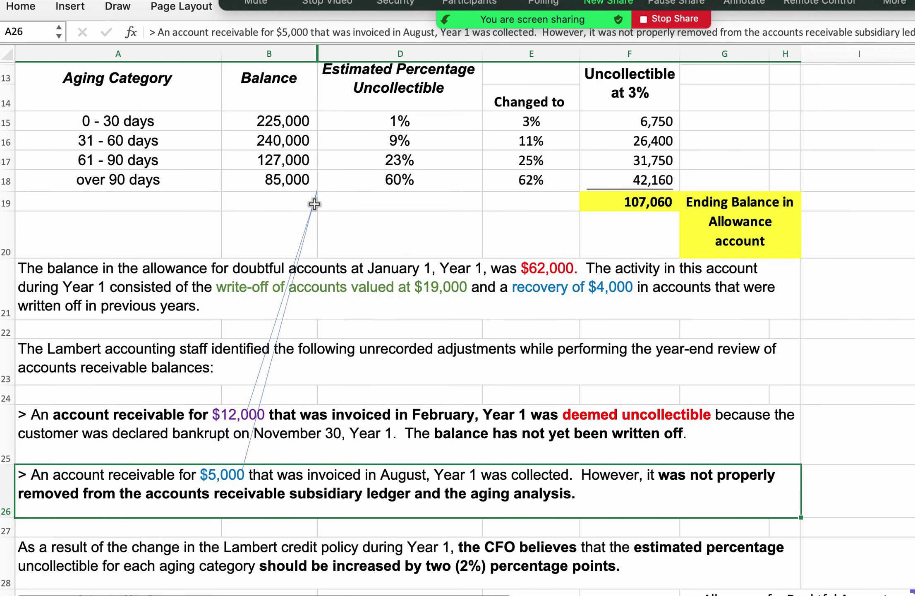
pyautogui.click(285, 177)
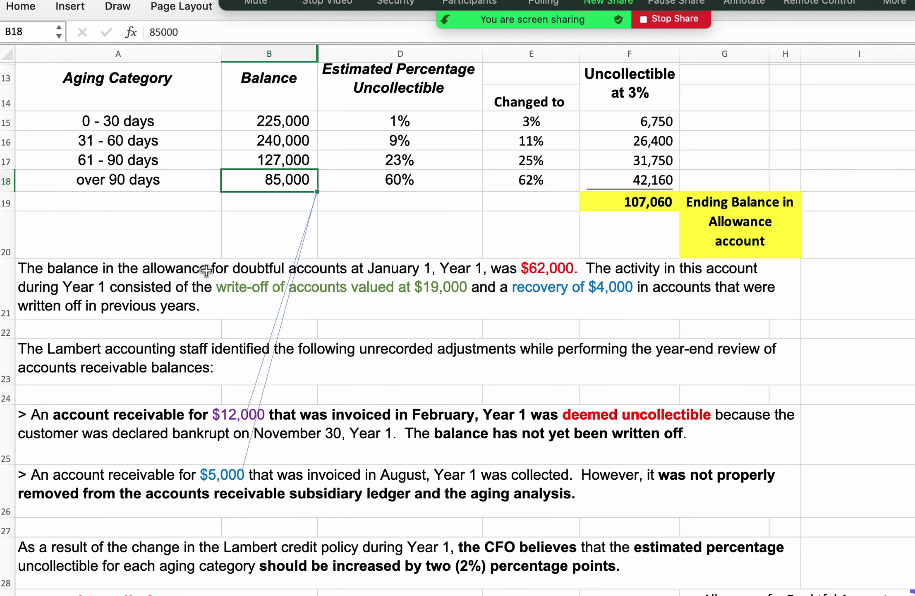
# - Reread the two unrecorded receivable adjustments and unhide column C beside the aging table's Balance column
pyautogui.click(236, 415)
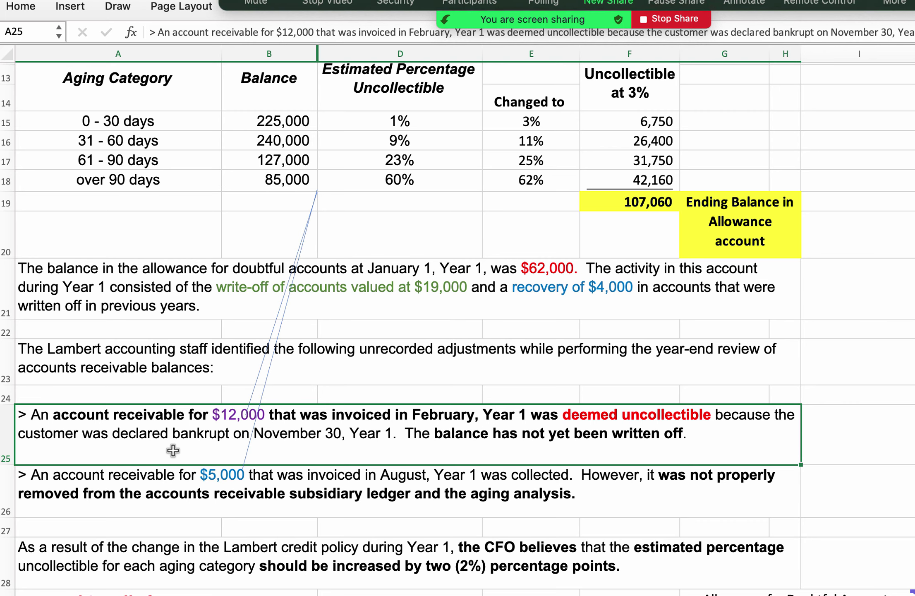
pyautogui.click(195, 491)
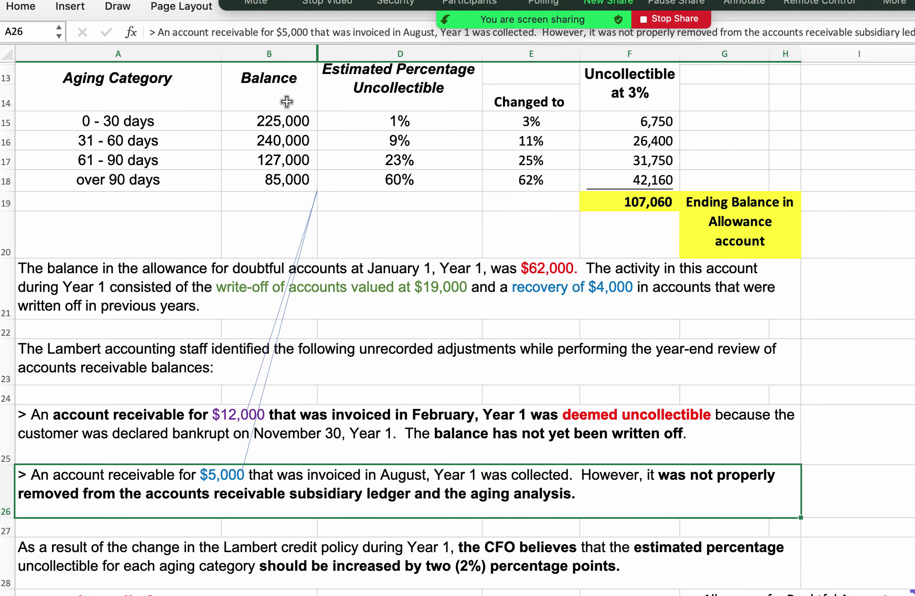
pyautogui.click(298, 54)
pyautogui.moveTo(328, 52); pyautogui.dragTo(327, 54)
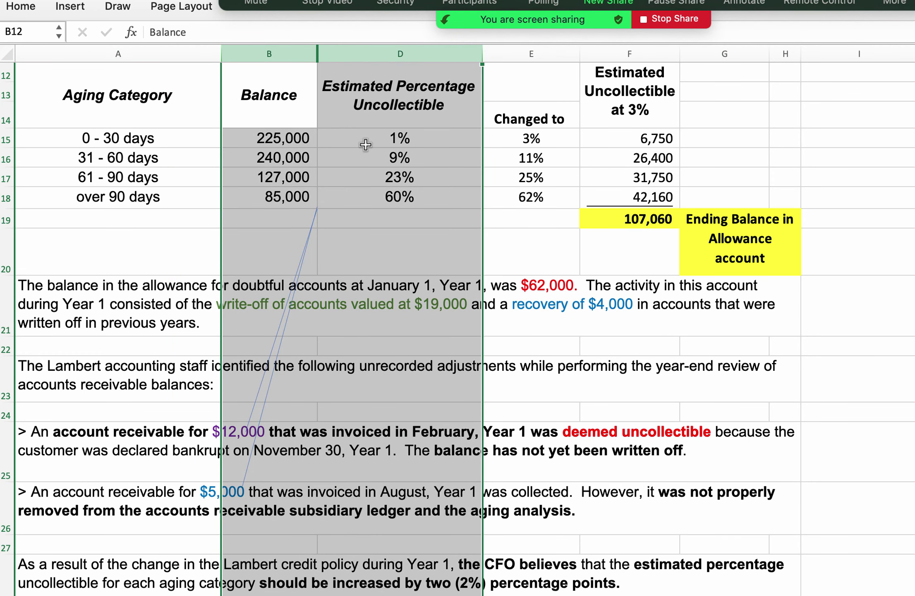
pyautogui.moveTo(319, 52); pyautogui.dragTo(319, 52)
pyautogui.doubleClick(319, 52)
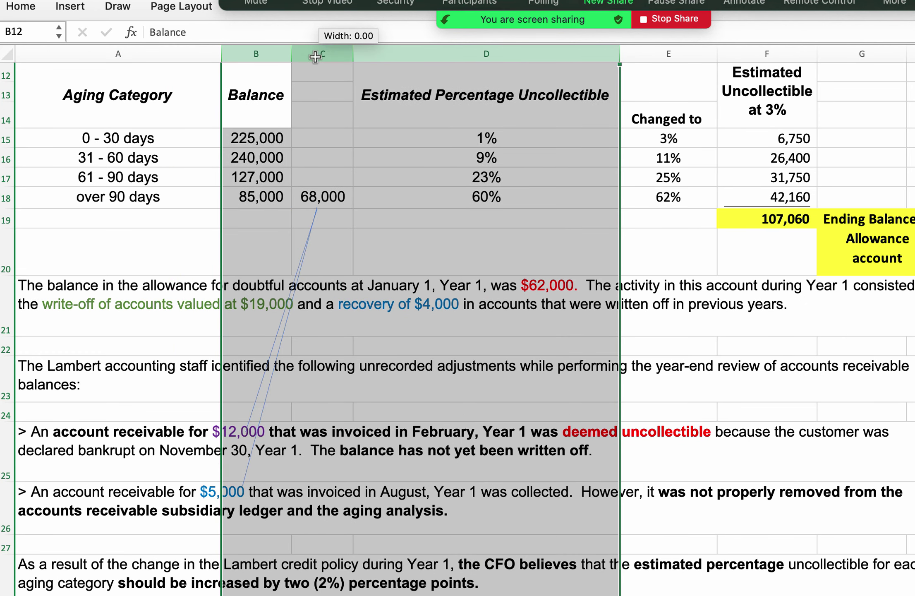
pyautogui.click(327, 224)
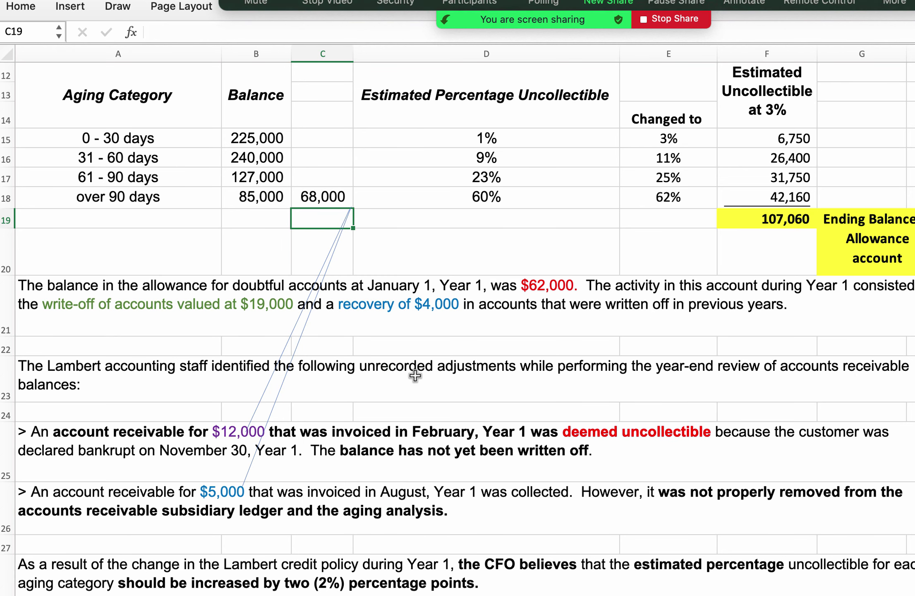
# - Compare the bankrupt customer's February invoice with the over 90 days balance in the aging analysis
pyautogui.scroll(-1, 412, 390)
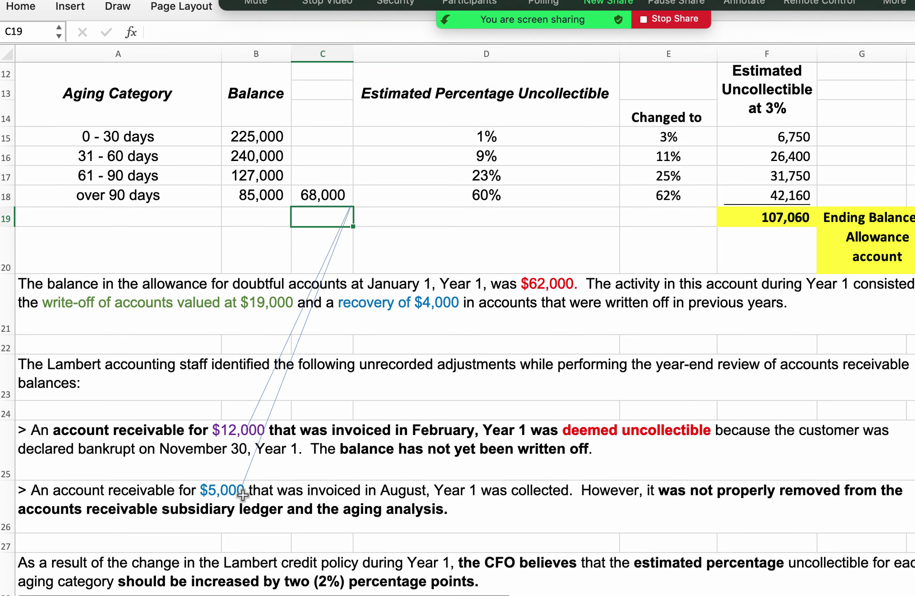
pyautogui.click(185, 453)
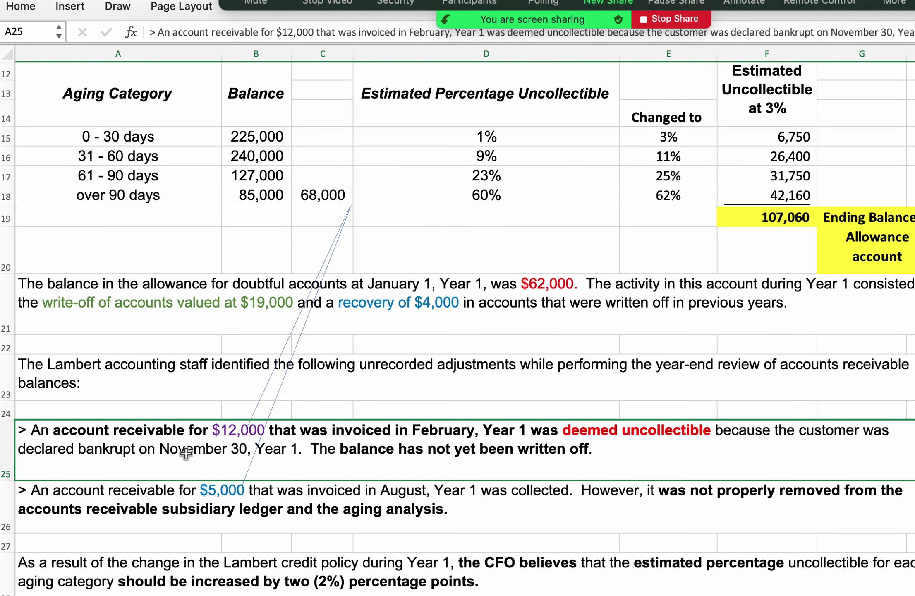
pyautogui.click(264, 193)
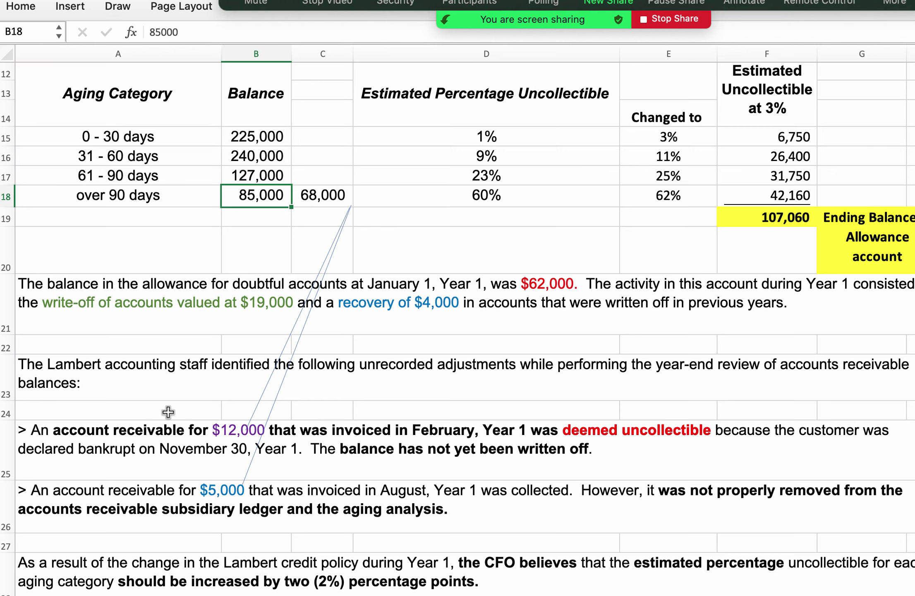
pyautogui.click(574, 434)
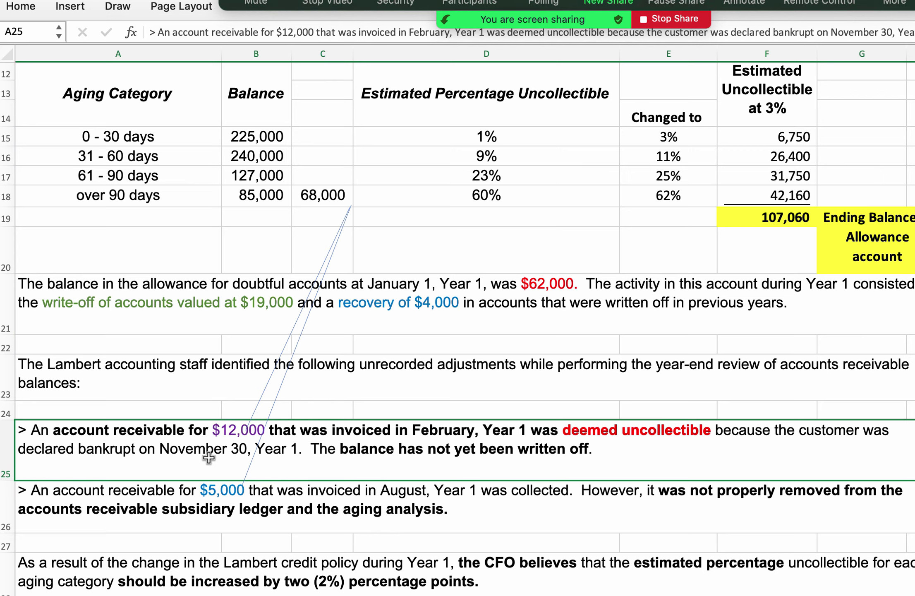
pyautogui.click(185, 197)
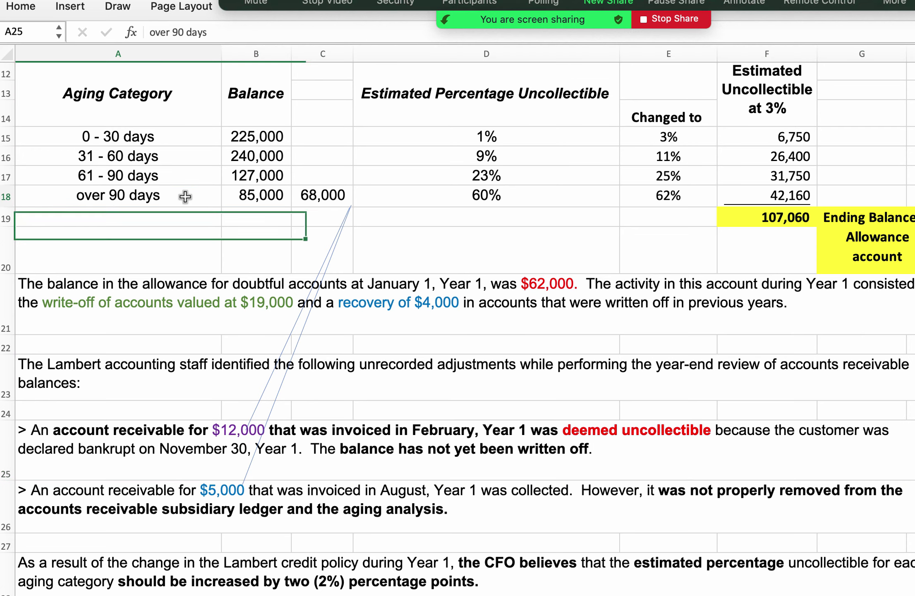
pyautogui.click(238, 199)
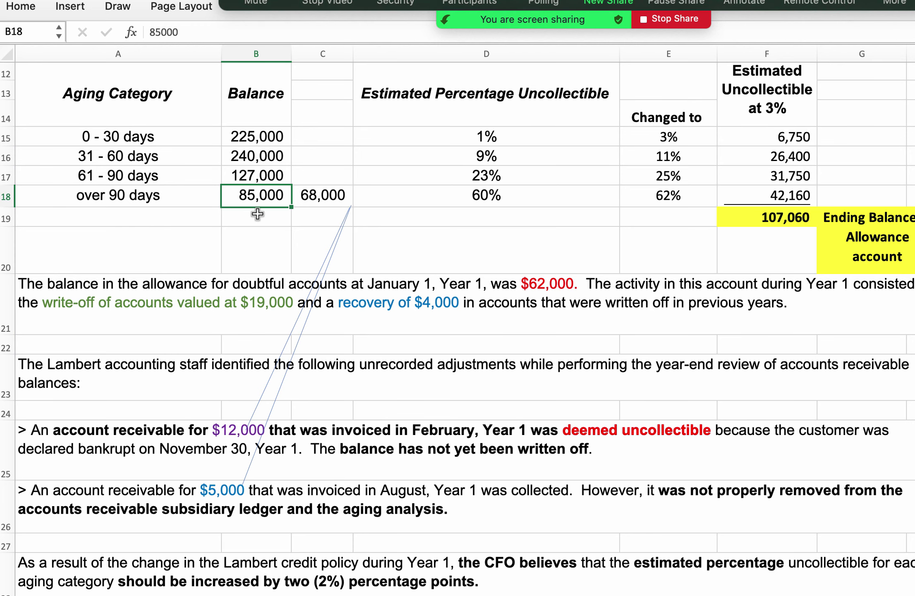
pyautogui.scroll(2, 257, 214)
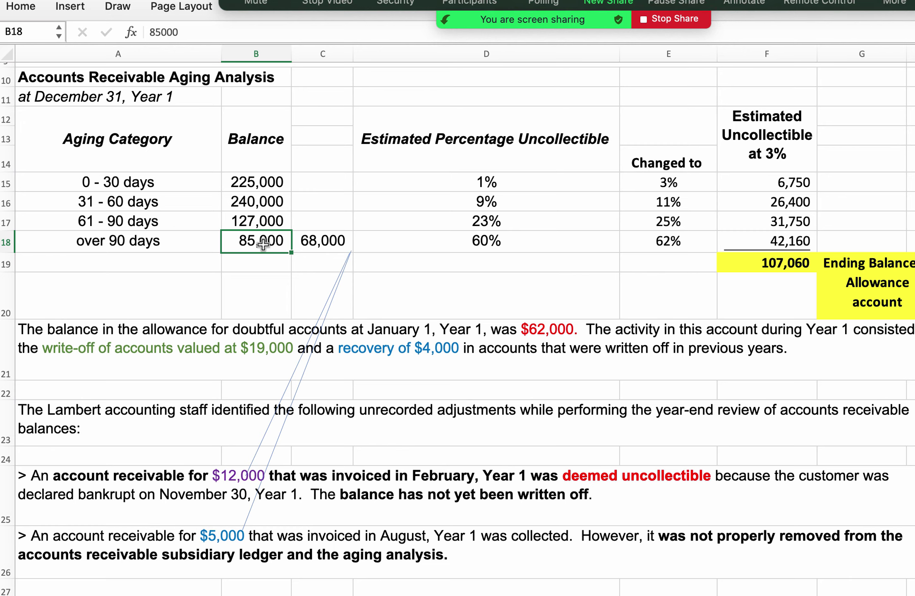
pyautogui.click(193, 486)
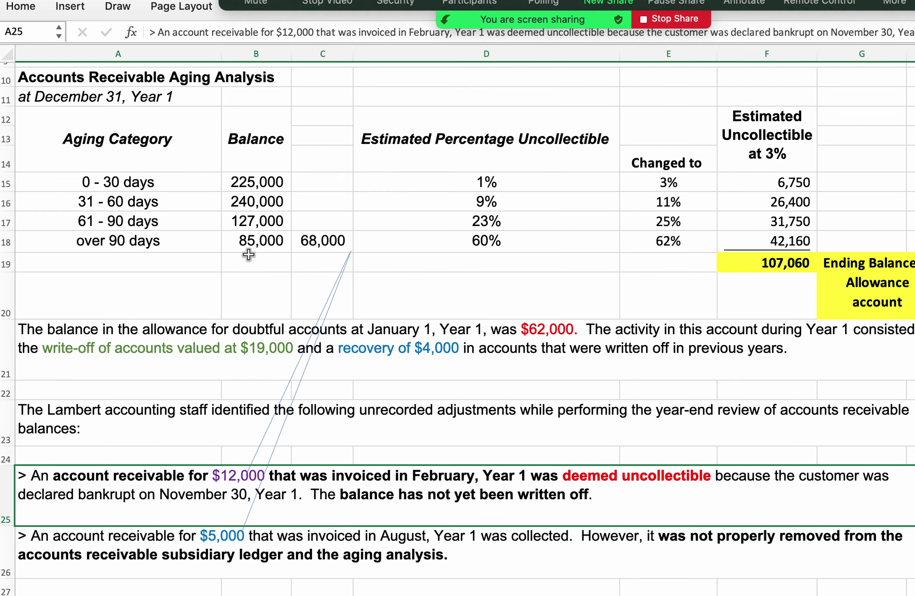
# - Switch to Calculator, clear it and subtract the 12,000 uncollectible February receivable from the 85,000 over 90 days balance
pyautogui.press('super+Tab')
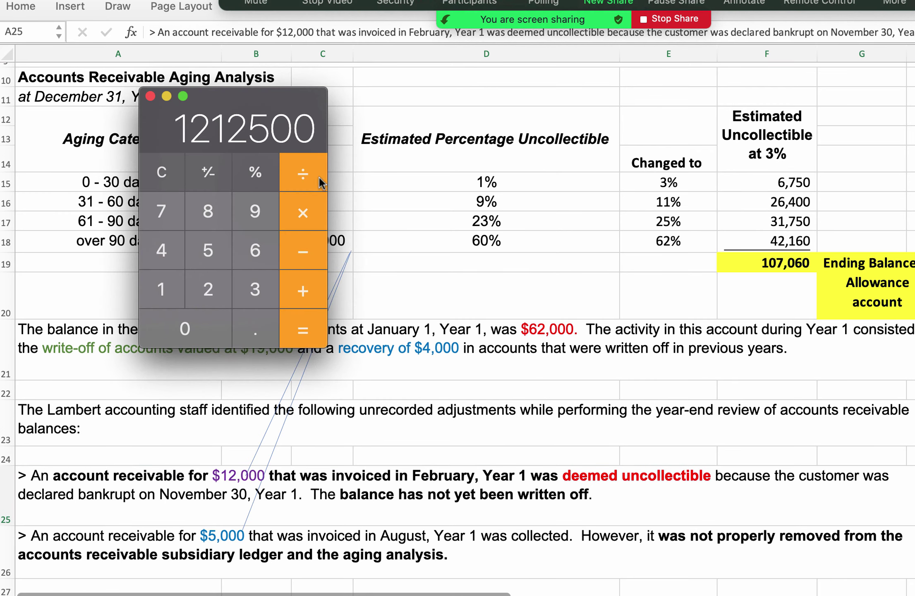
pyautogui.click(161, 172)
pyautogui.moveTo(270, 101); pyautogui.dragTo(535, 116)
pyautogui.write('85000')
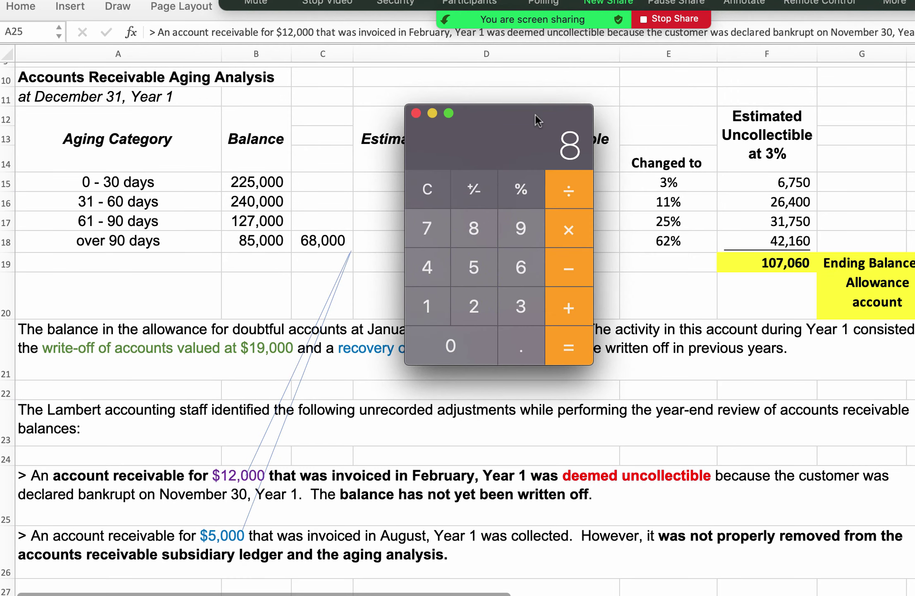
pyautogui.click(577, 264)
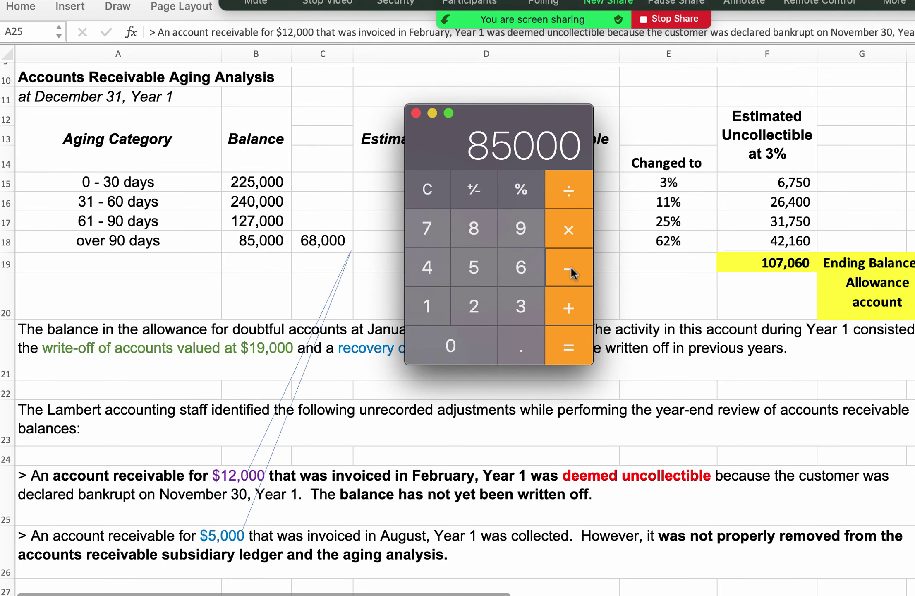
pyautogui.write('12000')
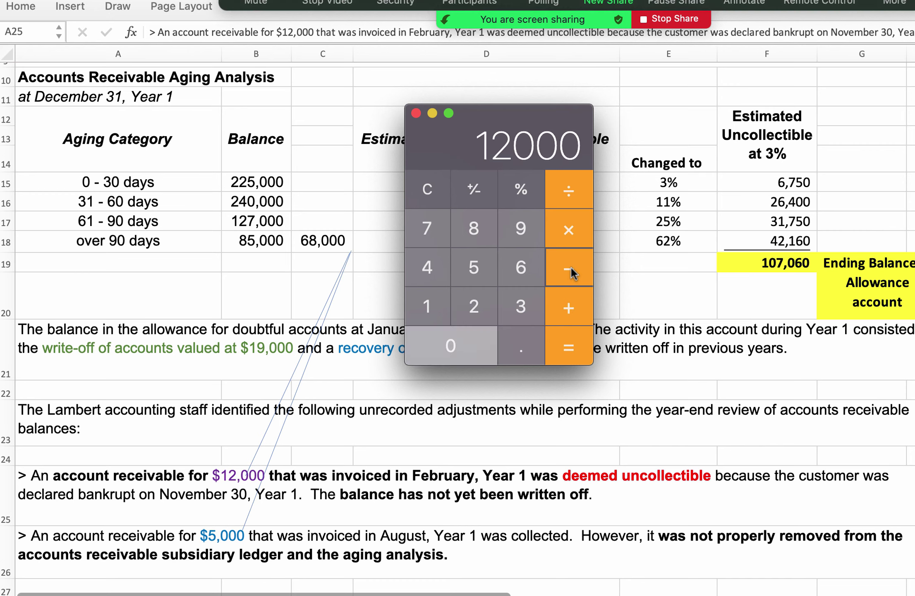
pyautogui.click(574, 340)
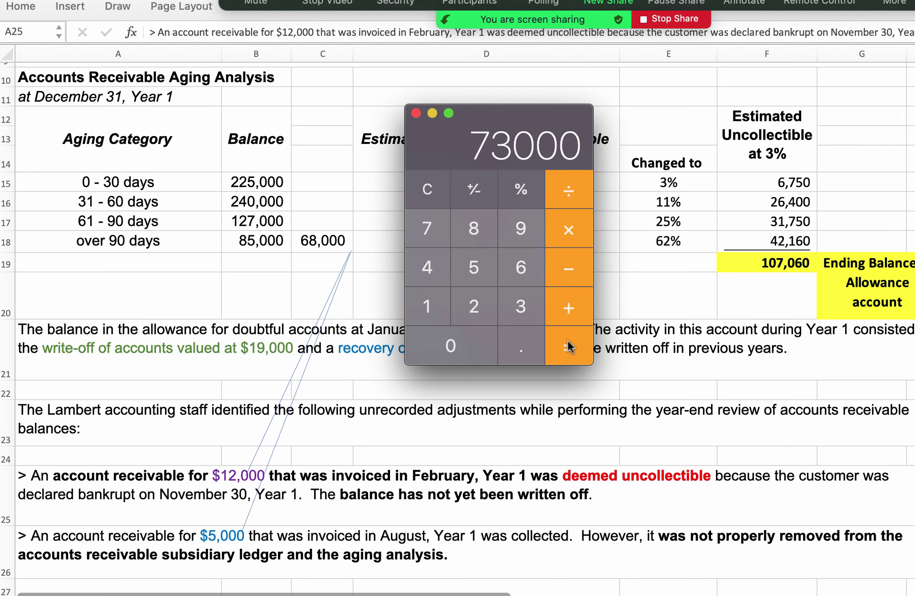
# - Check the collected August invoice in the adjustments and subtract its 5,000 from the calculator's running result
pyautogui.scroll(-3, 295, 495)
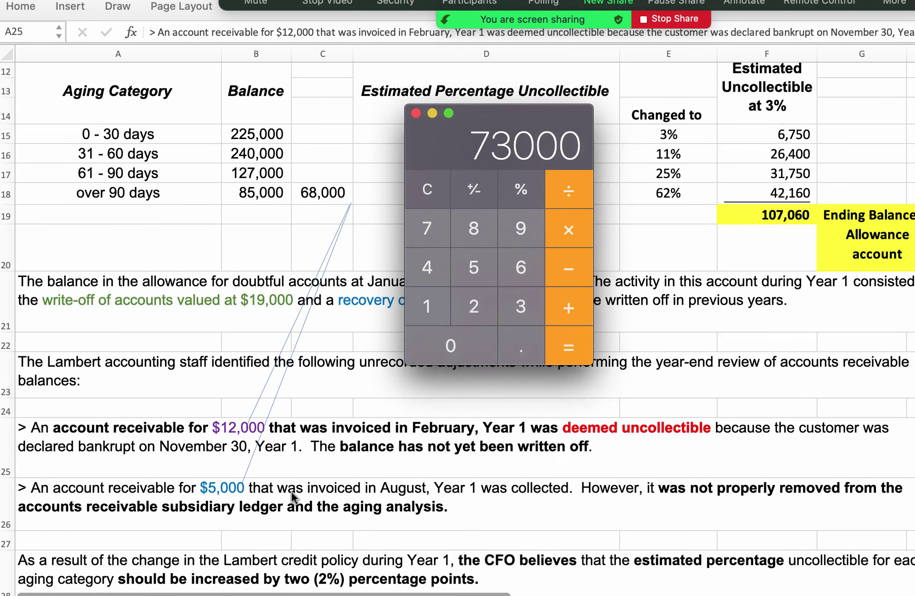
pyautogui.scroll(-2, 292, 497)
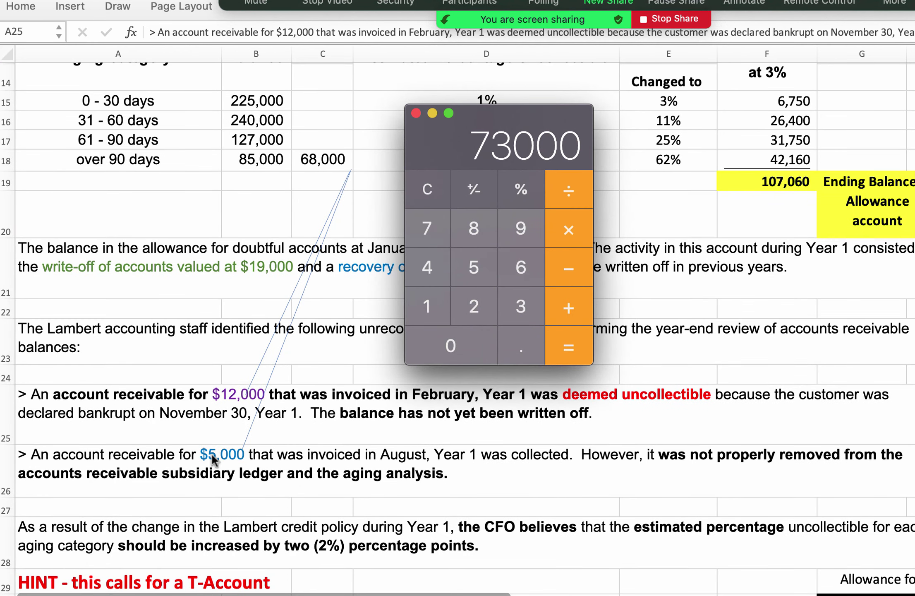
pyautogui.scroll(1, 285, 466)
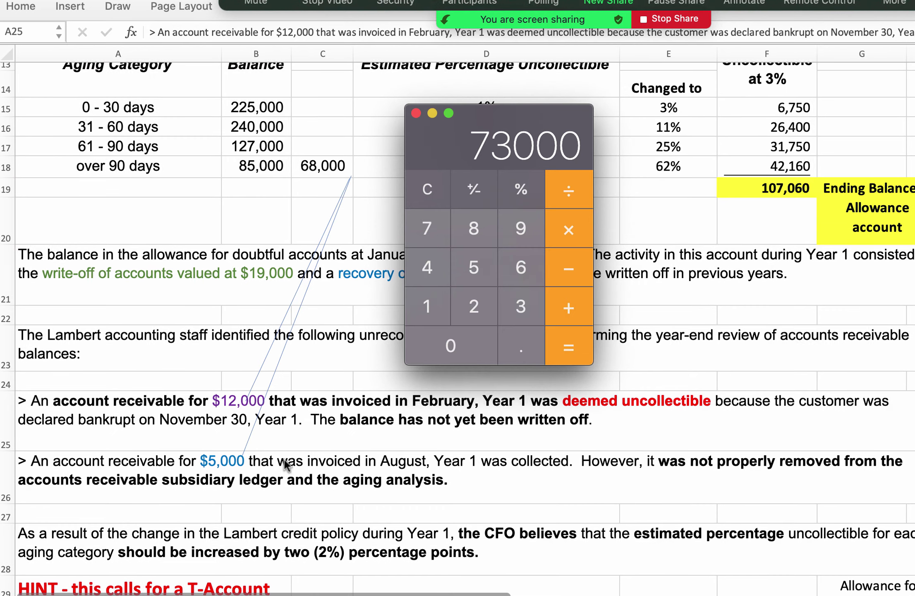
pyautogui.scroll(2, 286, 466)
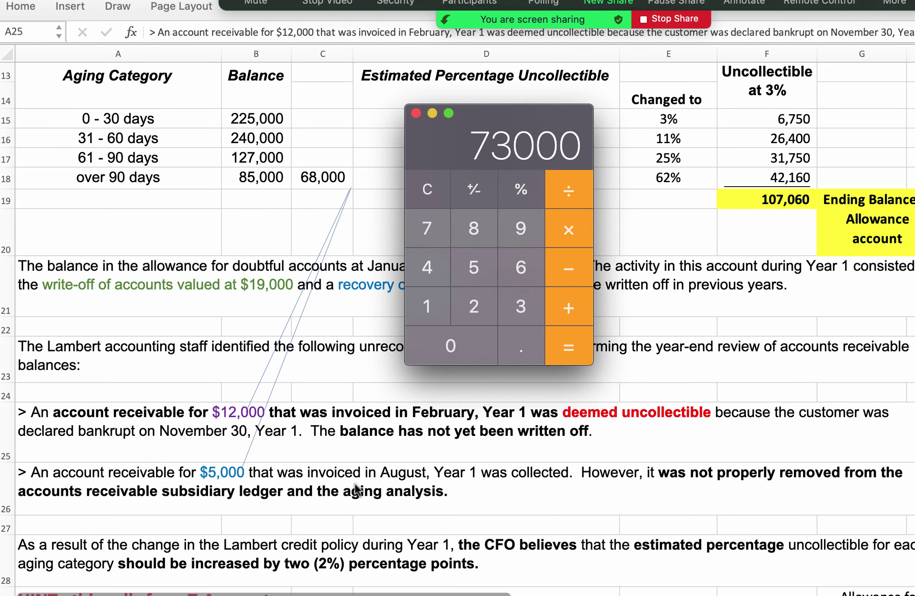
pyautogui.click(569, 270)
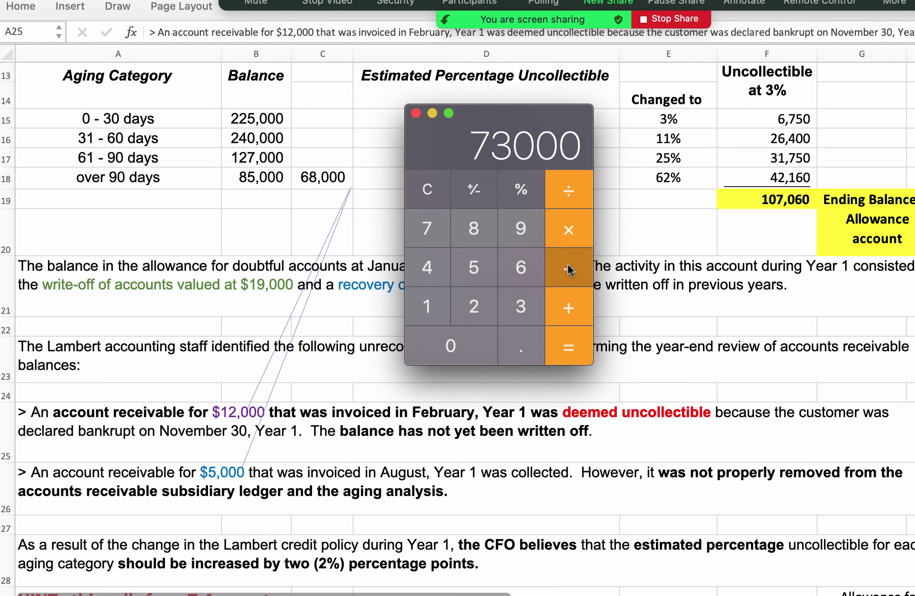
pyautogui.write('5000')
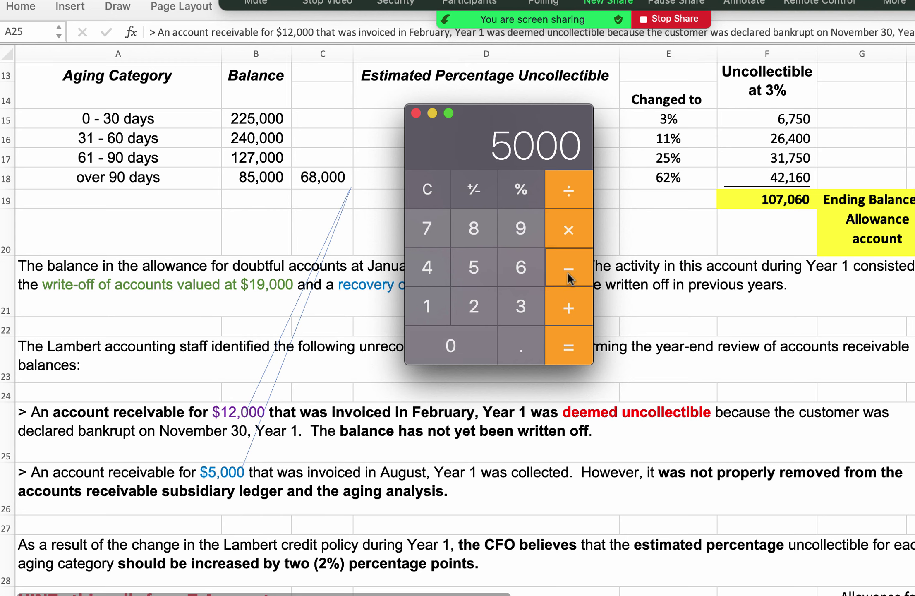
pyautogui.click(569, 347)
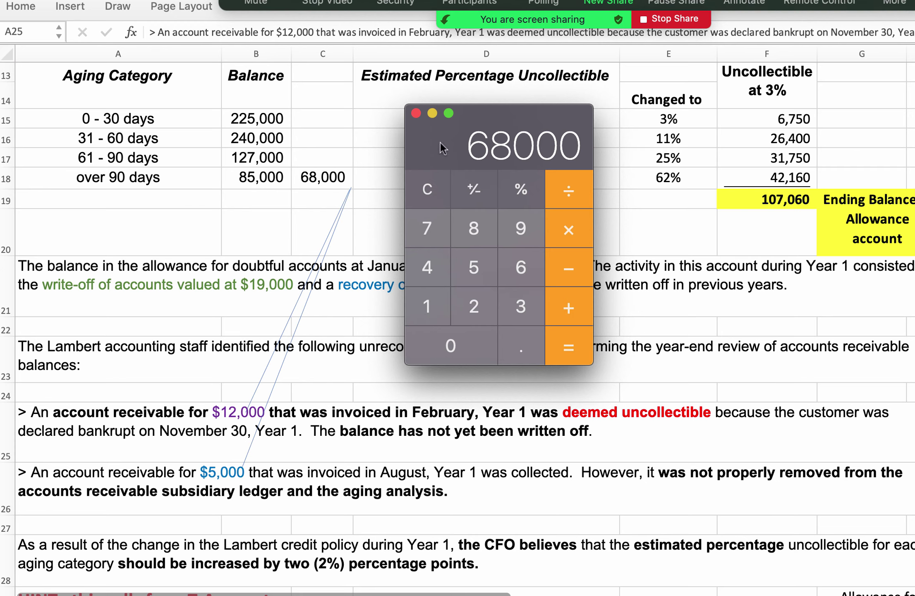
# - Move the calculator clear of the aging table and compare its result with the adjusted over 90 days balance in column C
pyautogui.moveTo(440, 139); pyautogui.dragTo(401, 131)
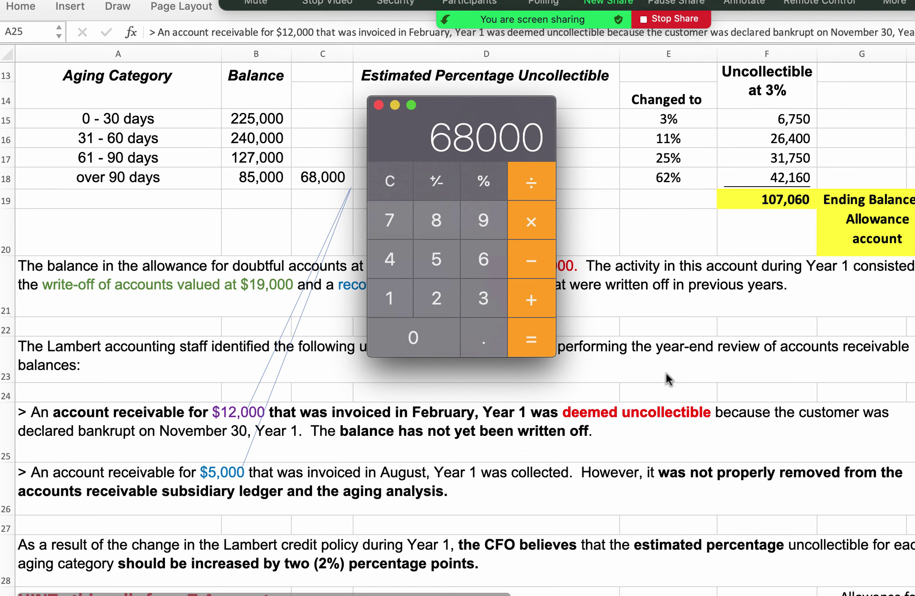
pyautogui.moveTo(395, 134); pyautogui.dragTo(509, 206)
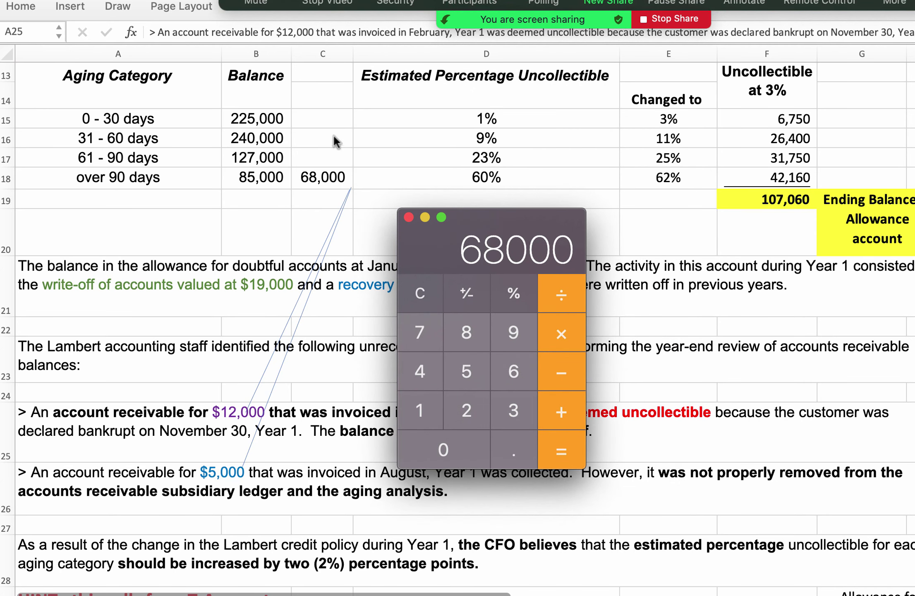
pyautogui.click(311, 186)
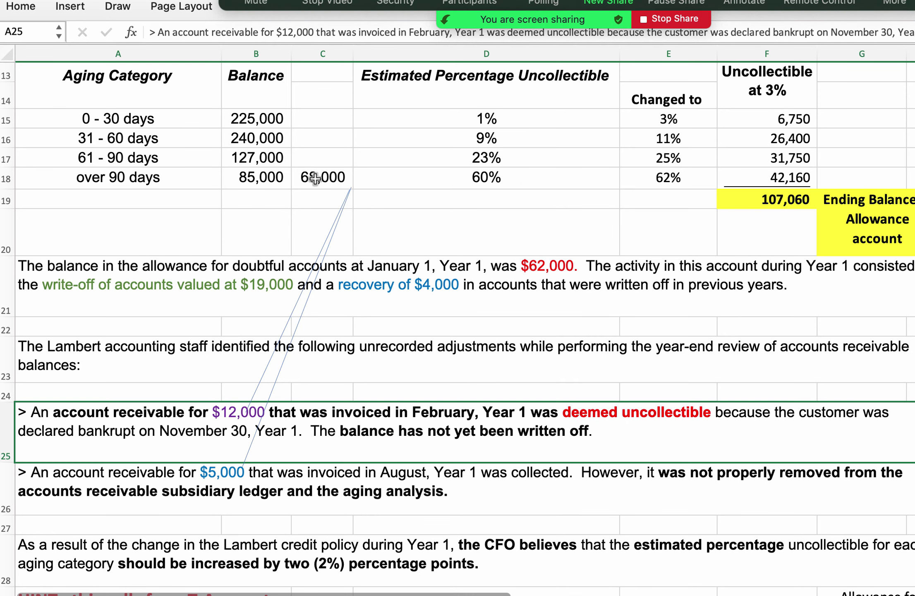
pyautogui.click(311, 186)
# - Compare the original estimated uncollectible percentages with the Changed to percentages and their formulas
pyautogui.click(540, 177)
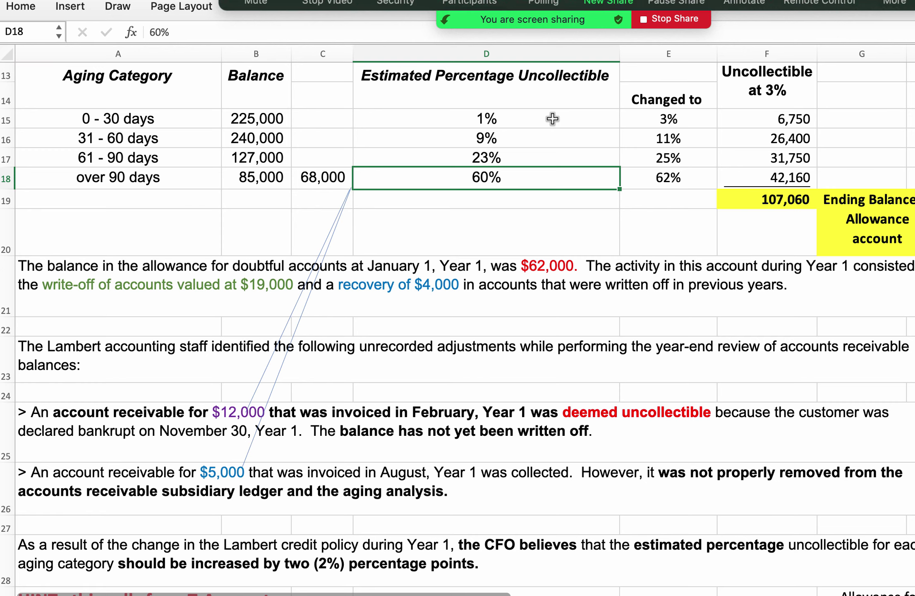
pyautogui.click(692, 119)
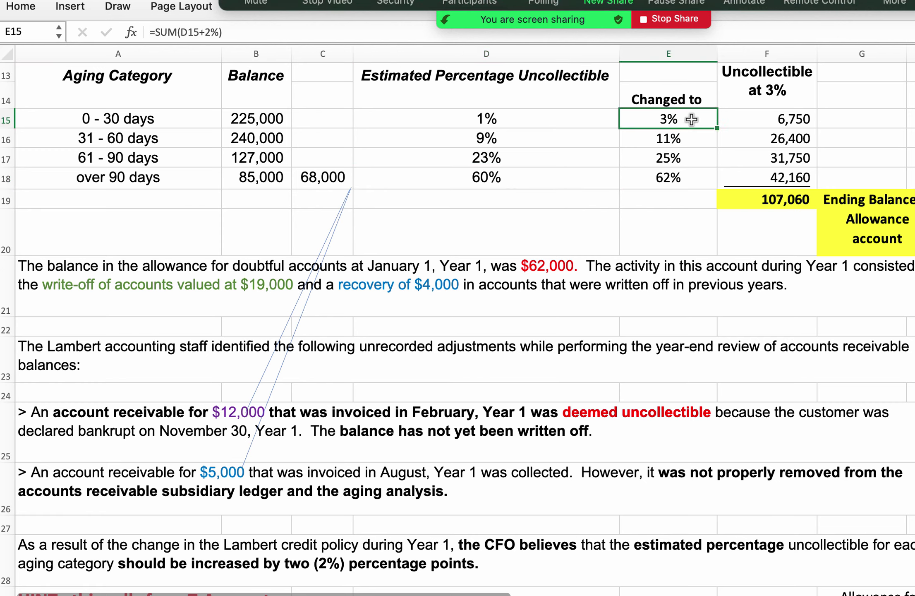
pyautogui.click(692, 135)
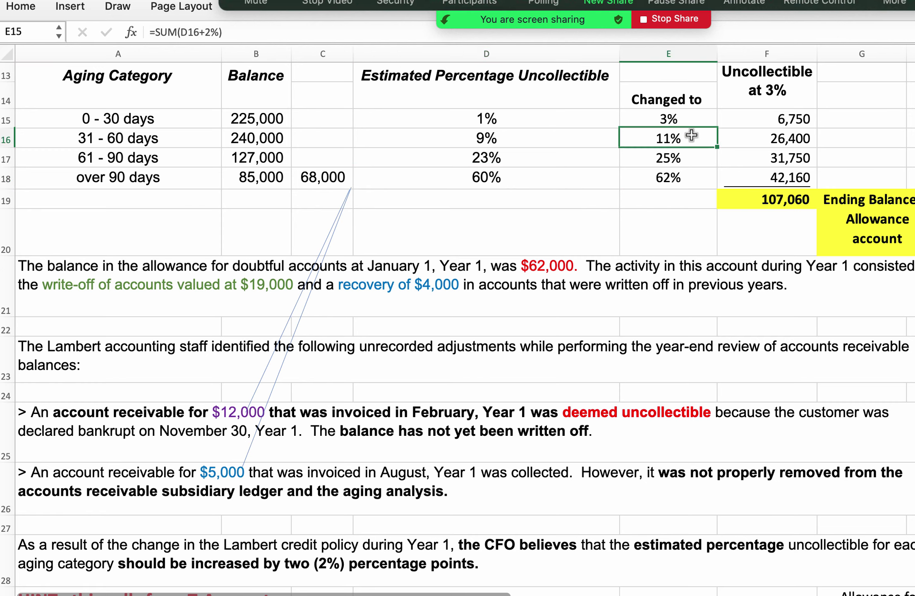
pyautogui.click(467, 118)
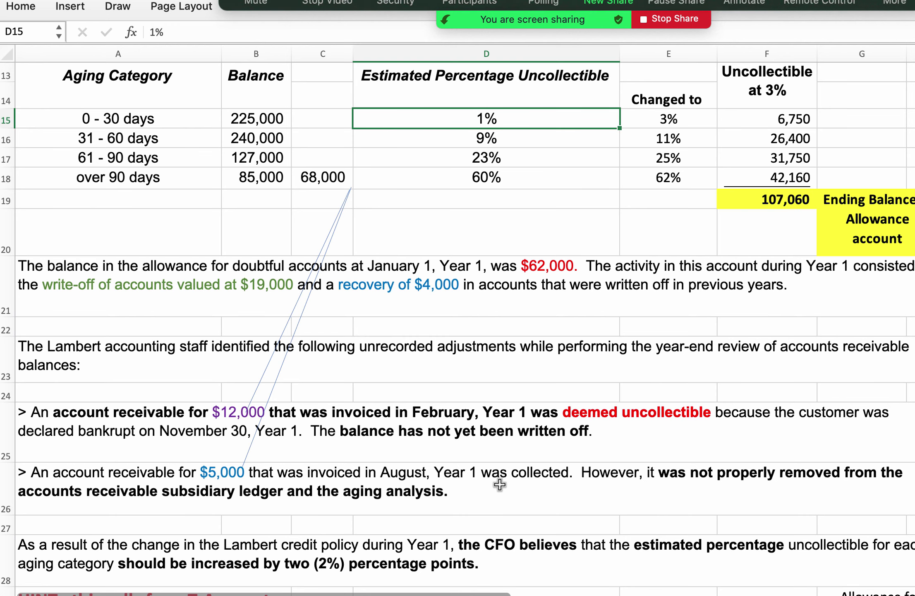
# - Read the CFO's two percentage point increase and return to the credit policy background at the start of the exercise
pyautogui.scroll(-1, 497, 482)
pyautogui.click(116, 531)
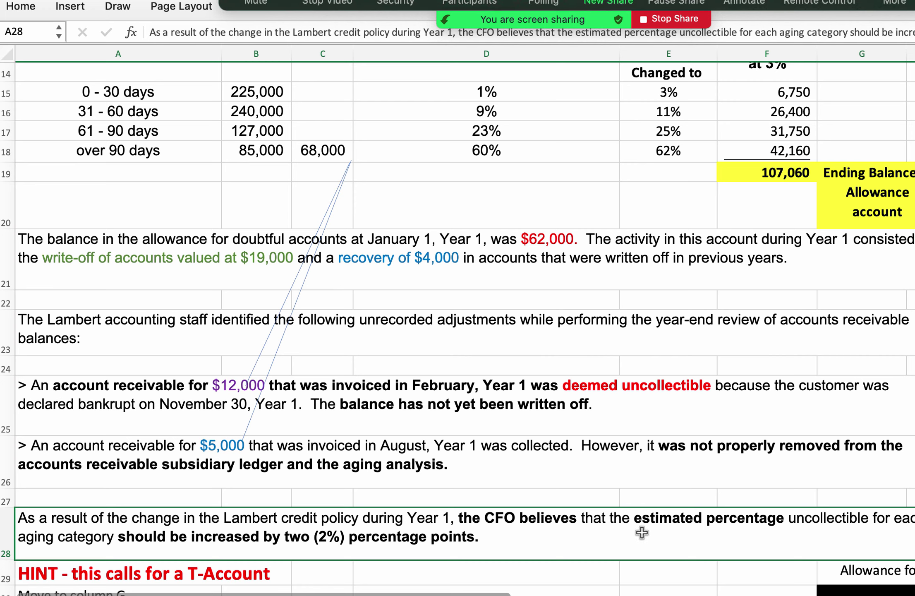
pyautogui.scroll(10, 633, 434)
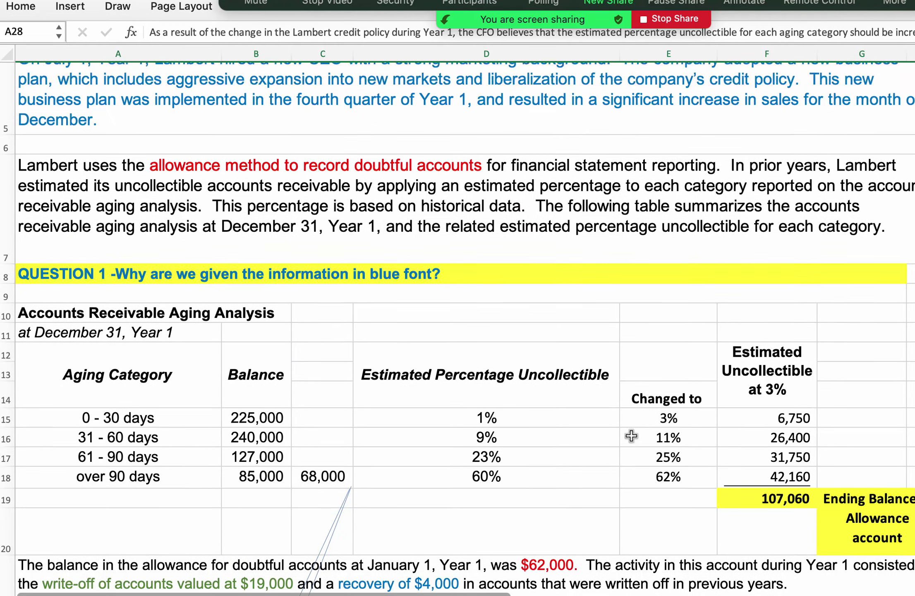
pyautogui.scroll(10, 632, 436)
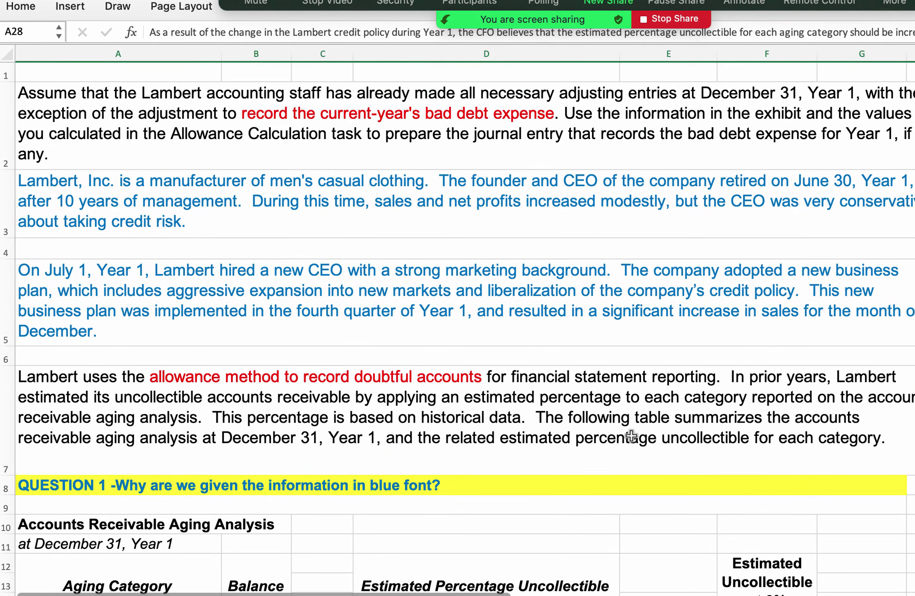
# - Reread the CFO's two percentage point increase and check the Changed to formula for the 0 - 30 days category
pyautogui.scroll(-15, 633, 434)
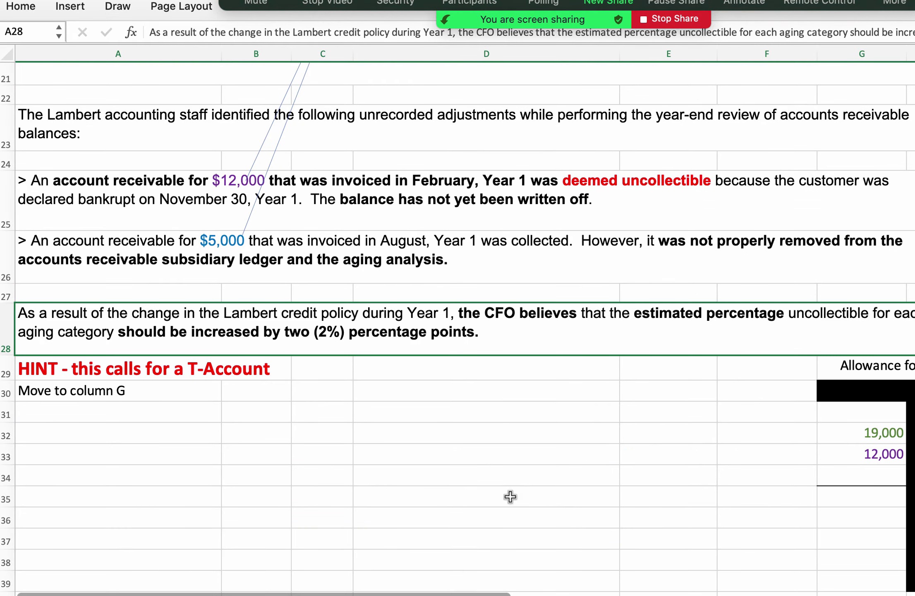
pyautogui.scroll(1, 568, 412)
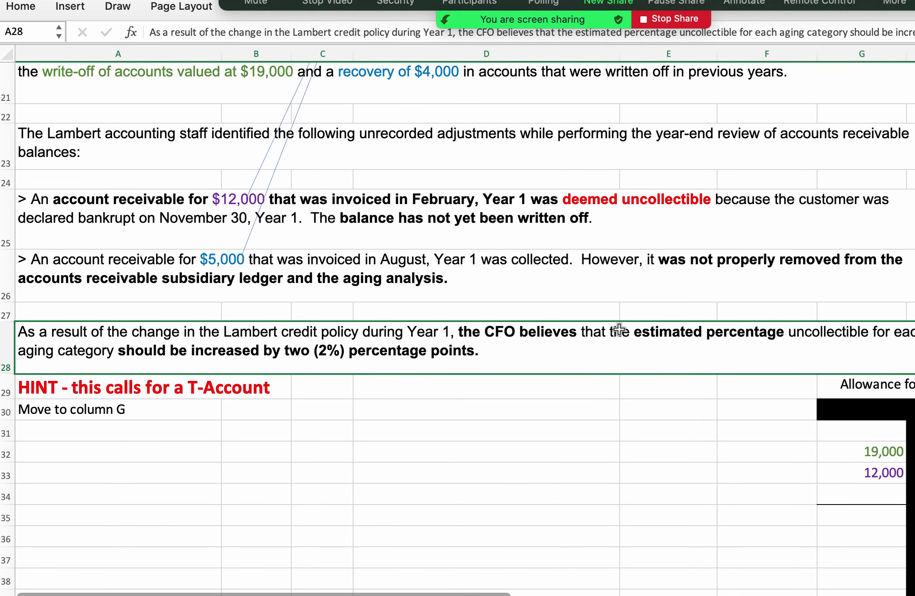
pyautogui.scroll(6, 580, 298)
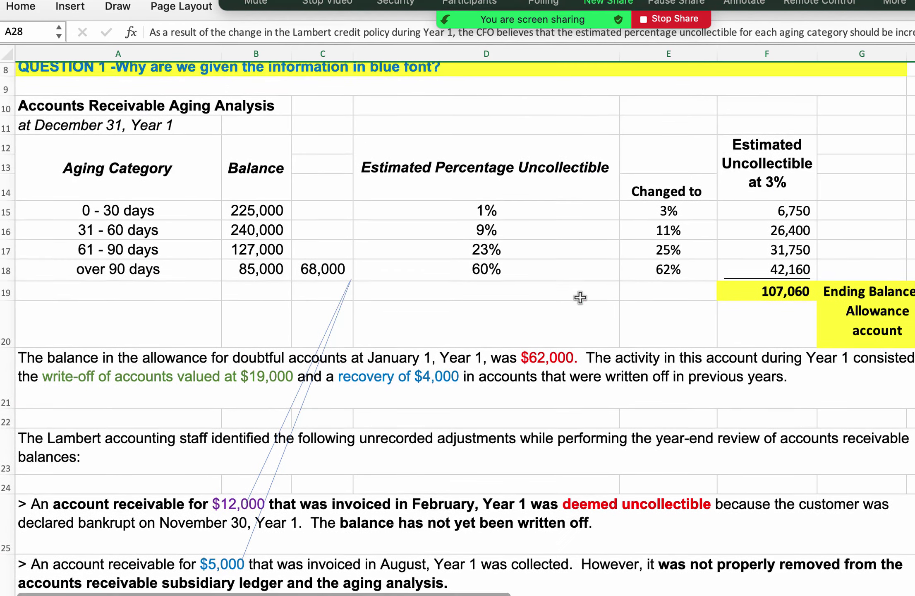
pyautogui.scroll(1, 580, 298)
pyautogui.click(668, 240)
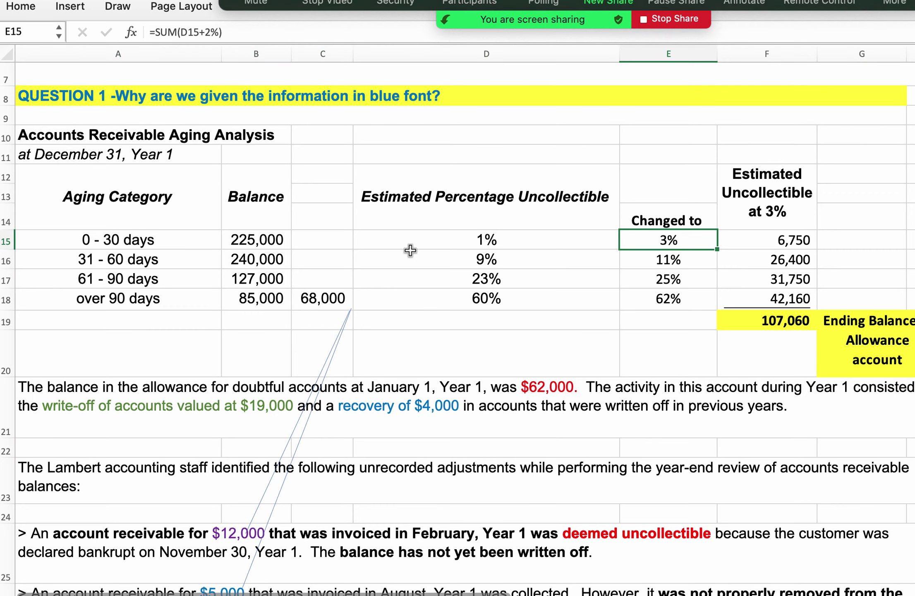
# - Examine how the estimated uncollectible amounts are calculated for each aging category, from 0 - 30 days through over 90 days
pyautogui.click(765, 240)
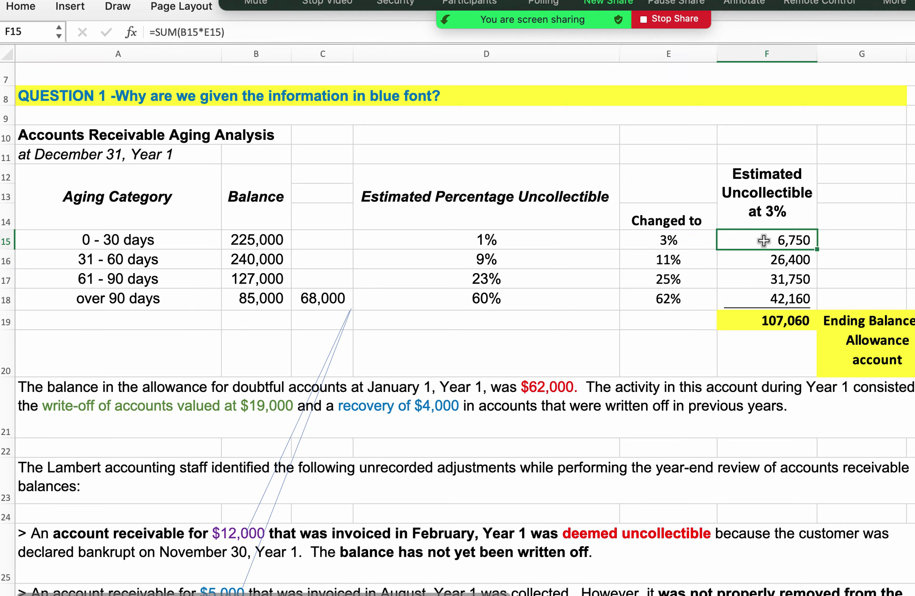
pyautogui.click(260, 242)
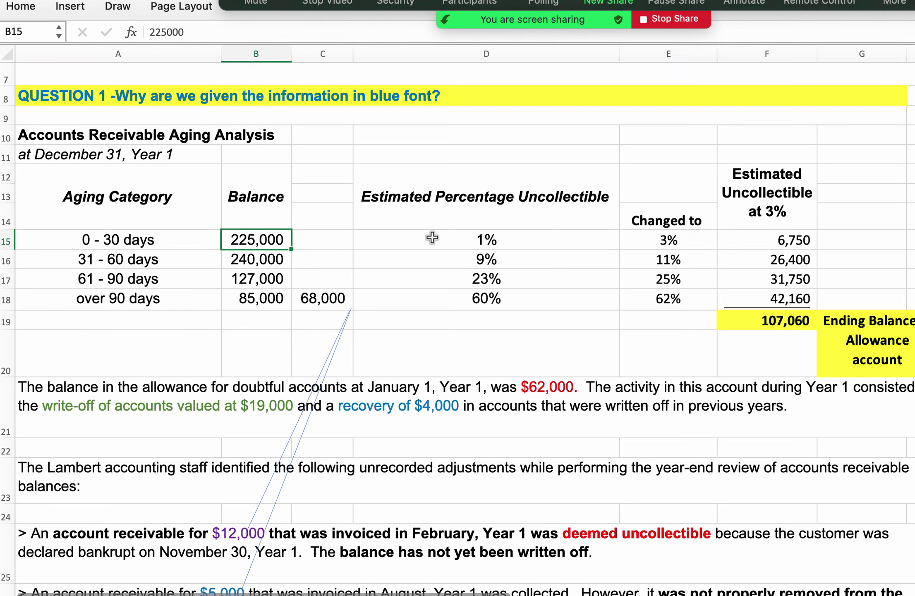
pyautogui.click(649, 241)
pyautogui.click(751, 245)
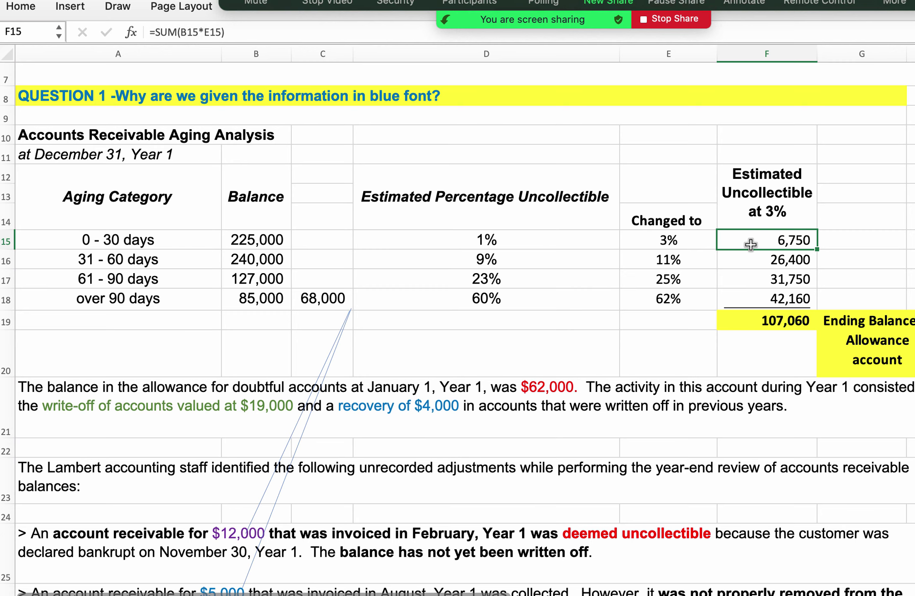
pyautogui.press('Down')
pyautogui.press('Down')
pyautogui.press('Down')
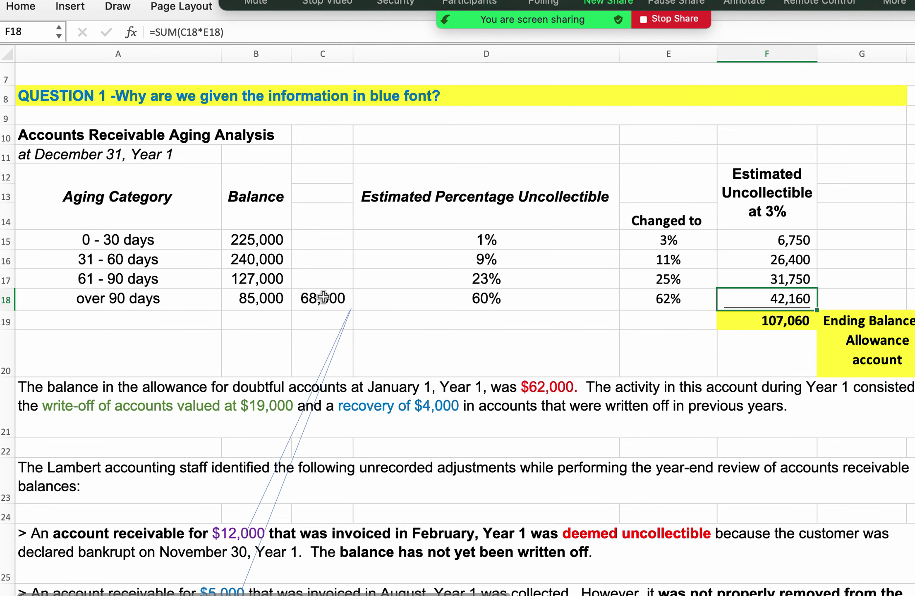
# - Check the formula in F19 that totals the estimated uncollectible amounts and review the aging table behind it
pyautogui.scroll(-1, 323, 297)
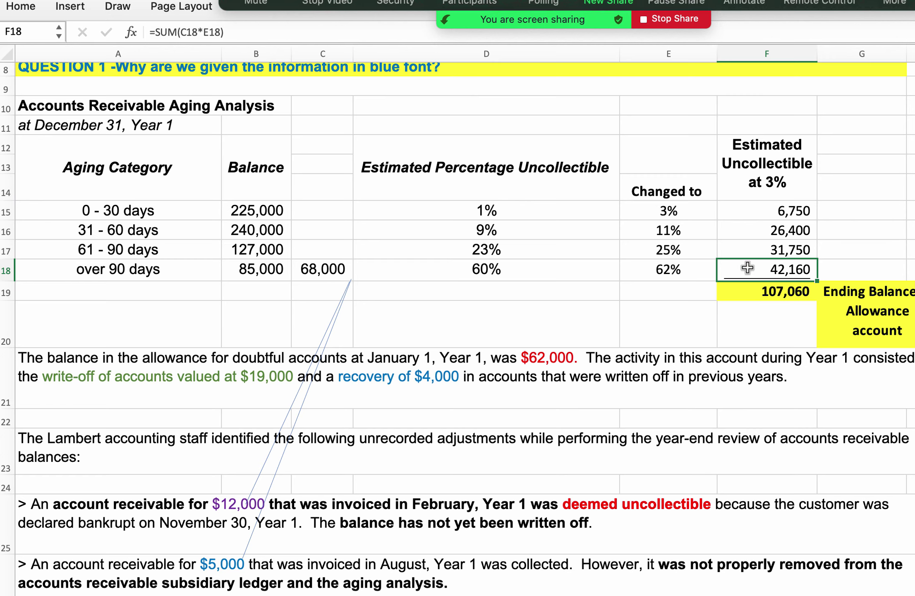
pyautogui.click(759, 288)
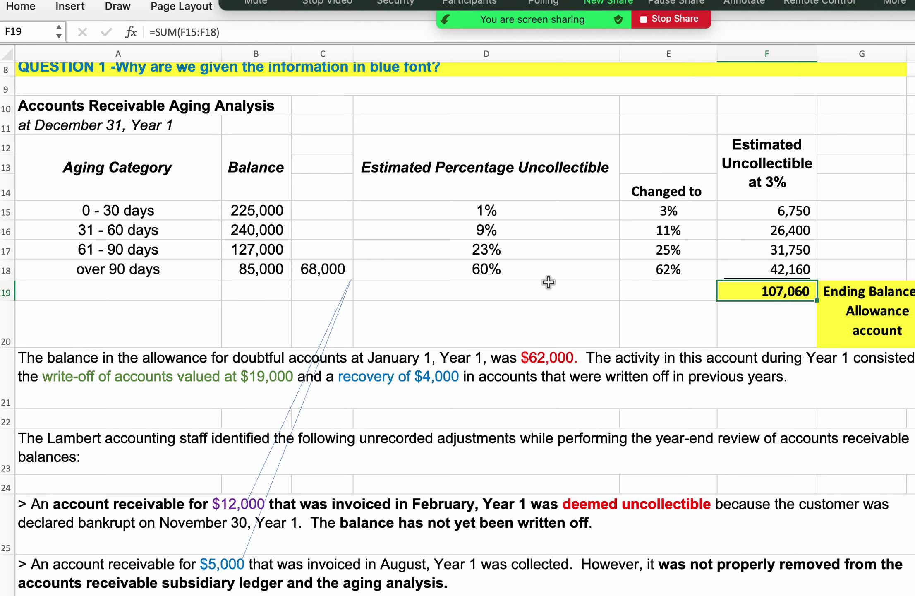
pyautogui.scroll(1, 549, 283)
pyautogui.hscroll(2, 548, 282)
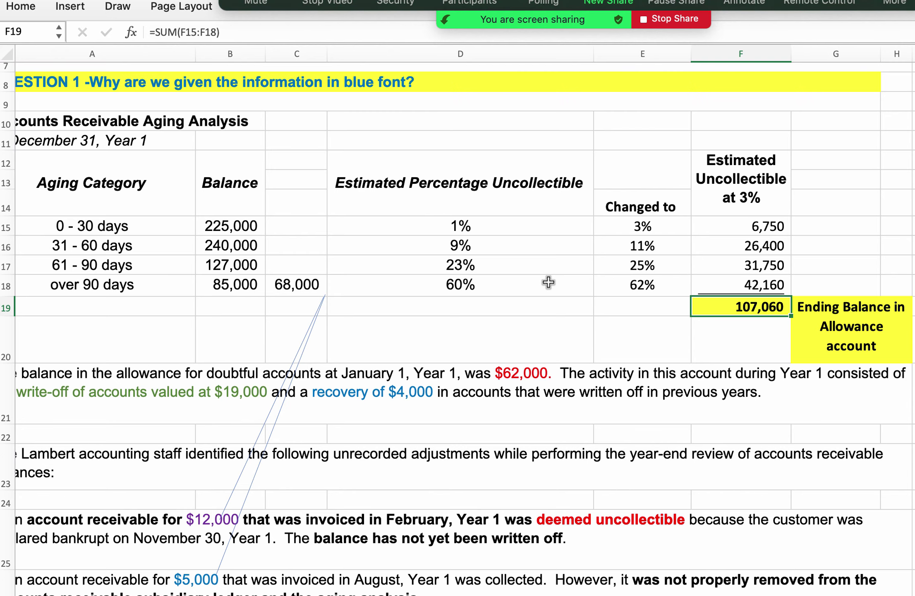
pyautogui.moveTo(118, 182); pyautogui.dragTo(708, 322)
pyautogui.click(542, 336)
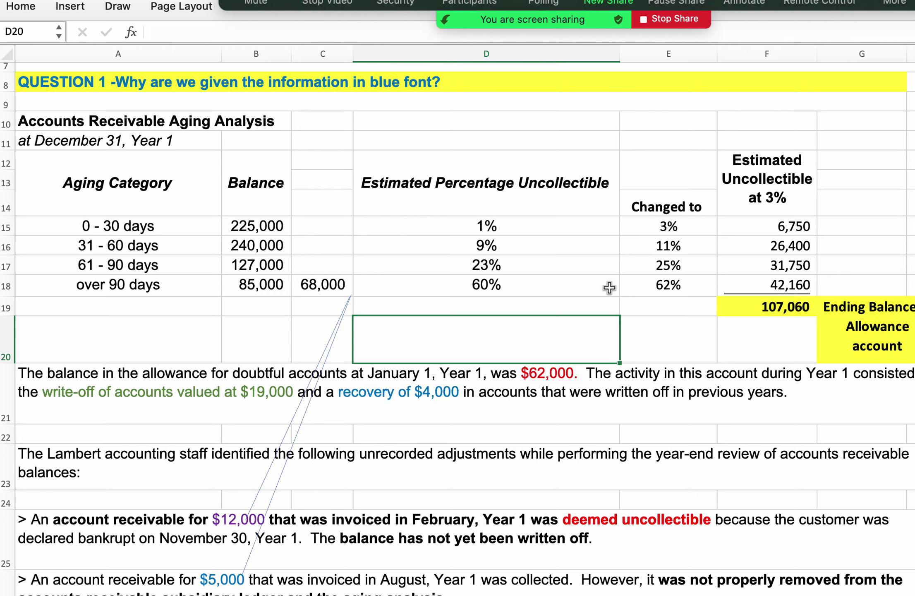
pyautogui.click(758, 305)
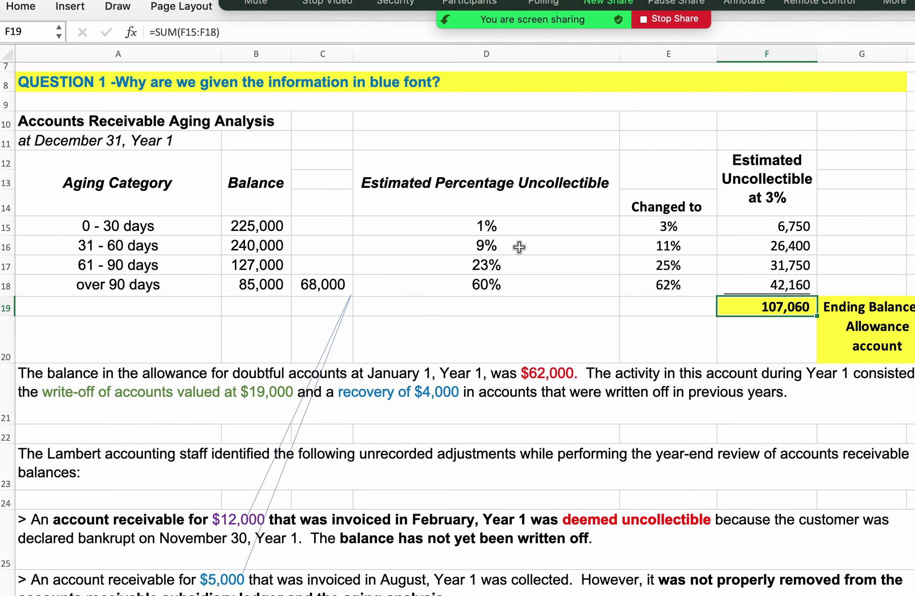
# - Review the Allowance for Doubtful Accounts T-account entries from the beginning balance down to the account balance before adjustment
pyautogui.scroll(-10, 466, 400)
pyautogui.hscroll(5, 467, 400)
pyautogui.hscroll(8, 459, 400)
pyautogui.hscroll(-5, 459, 401)
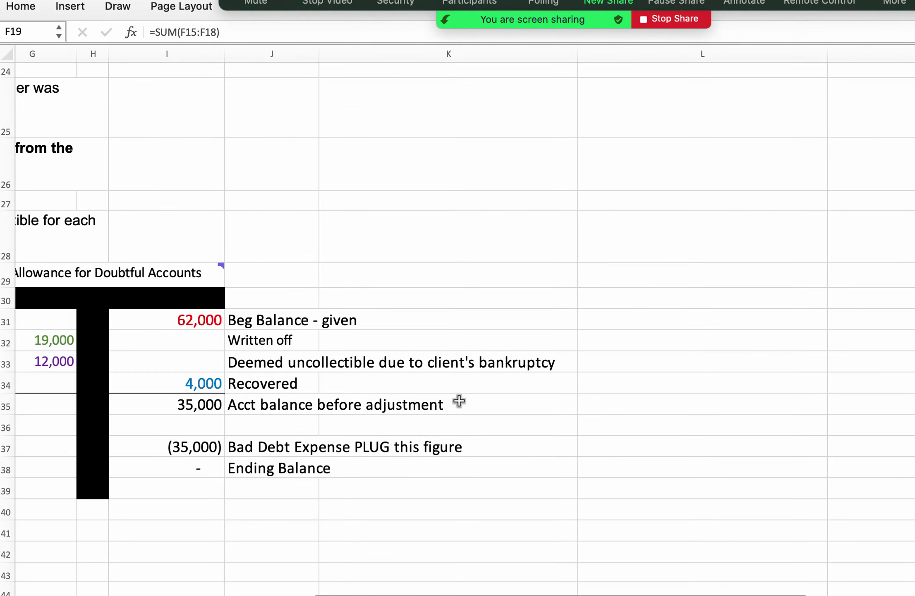
pyautogui.click(434, 267)
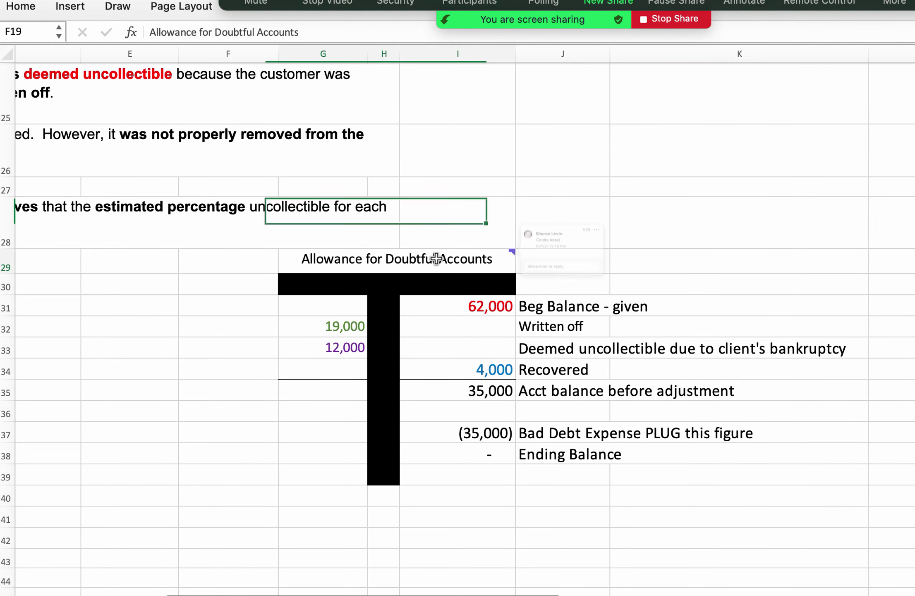
pyautogui.click(435, 313)
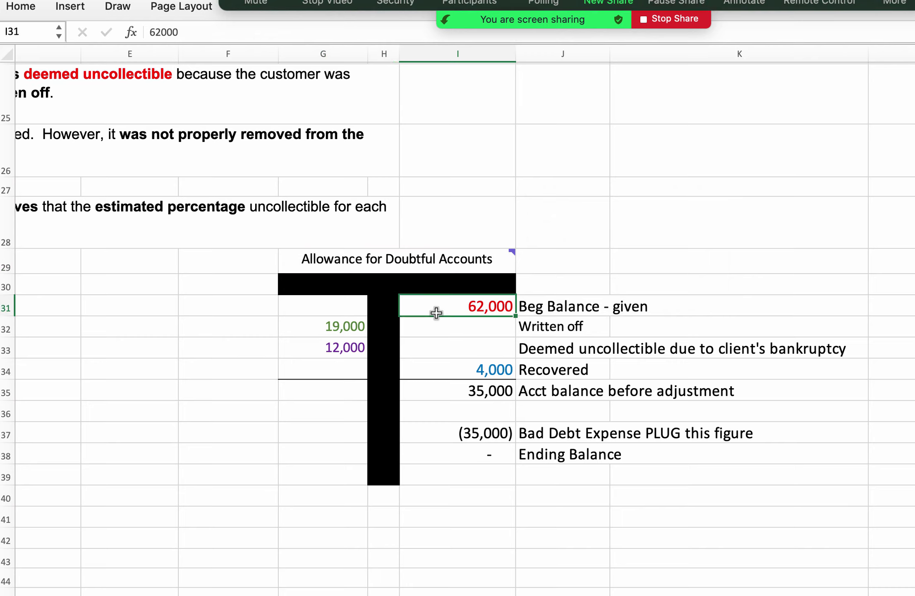
pyautogui.press('Left')
pyautogui.press('Left')
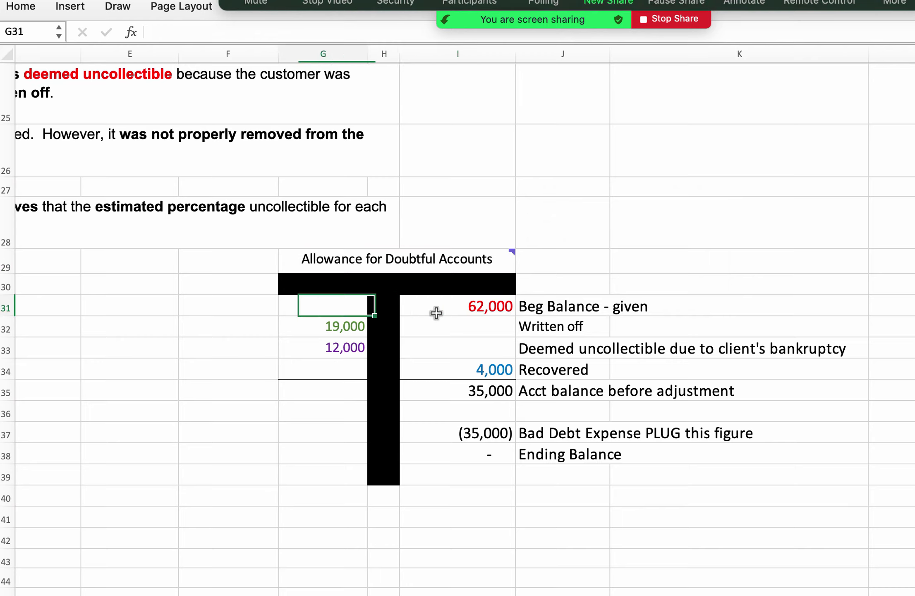
pyautogui.press('Down')
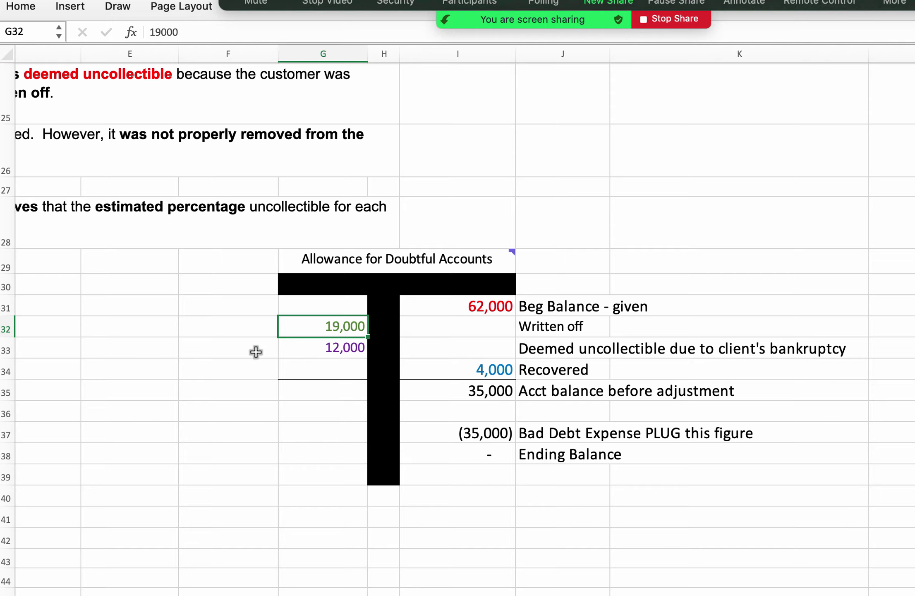
pyautogui.press('Down')
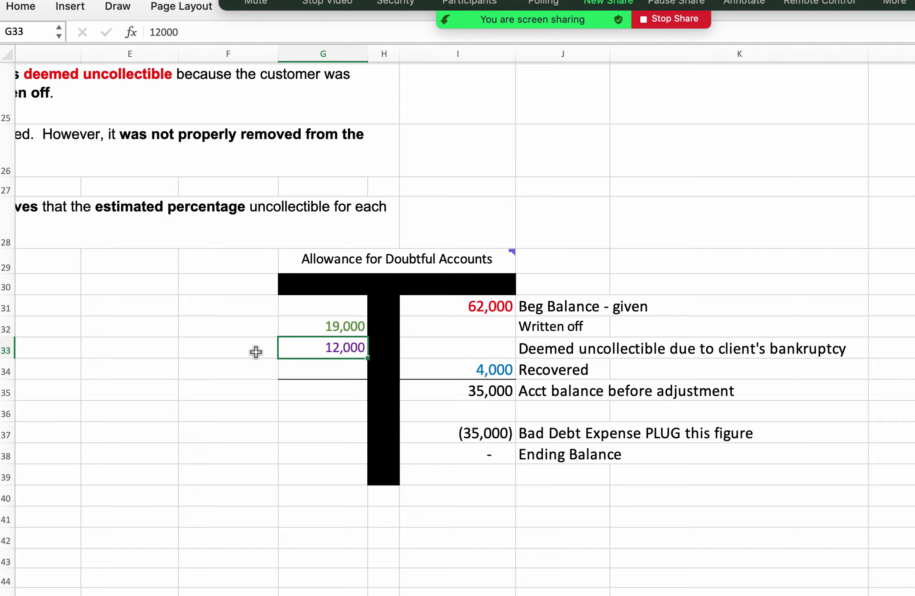
pyautogui.click(452, 371)
pyautogui.click(465, 387)
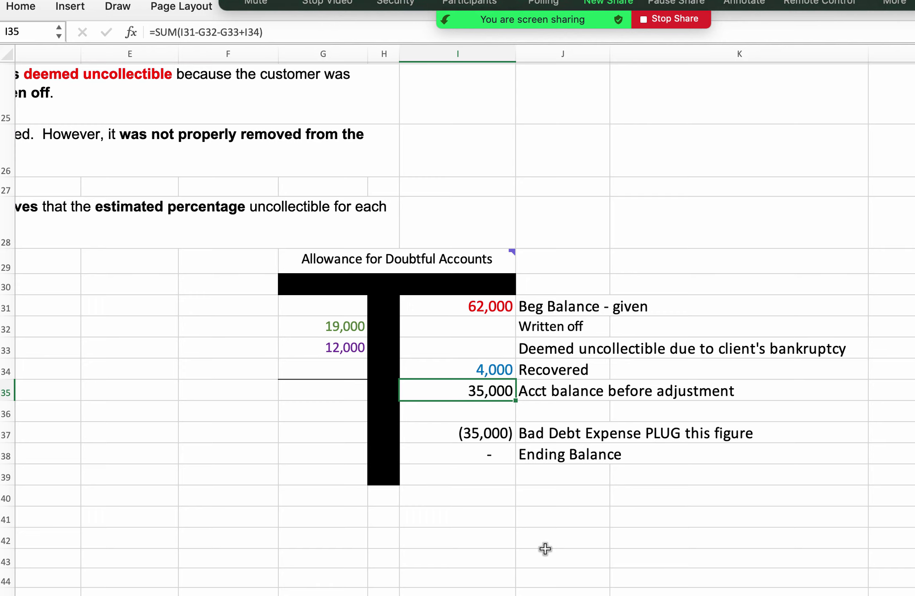
# - Inspect the T-account's Ending Balance formula and trace it back to the total estimated uncollectible in the aging analysis
pyautogui.click(499, 454)
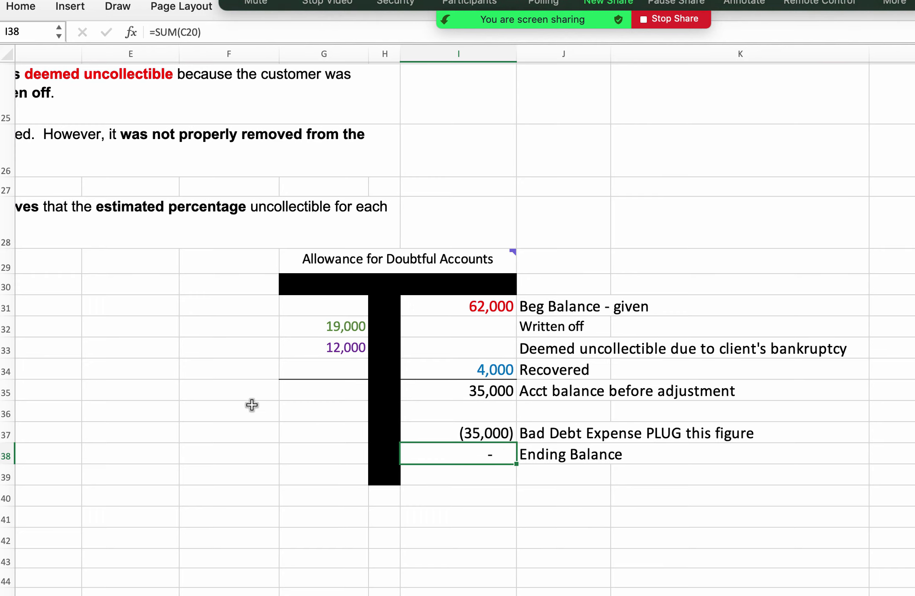
pyautogui.hscroll(-4, 252, 404)
pyautogui.scroll(1, 251, 405)
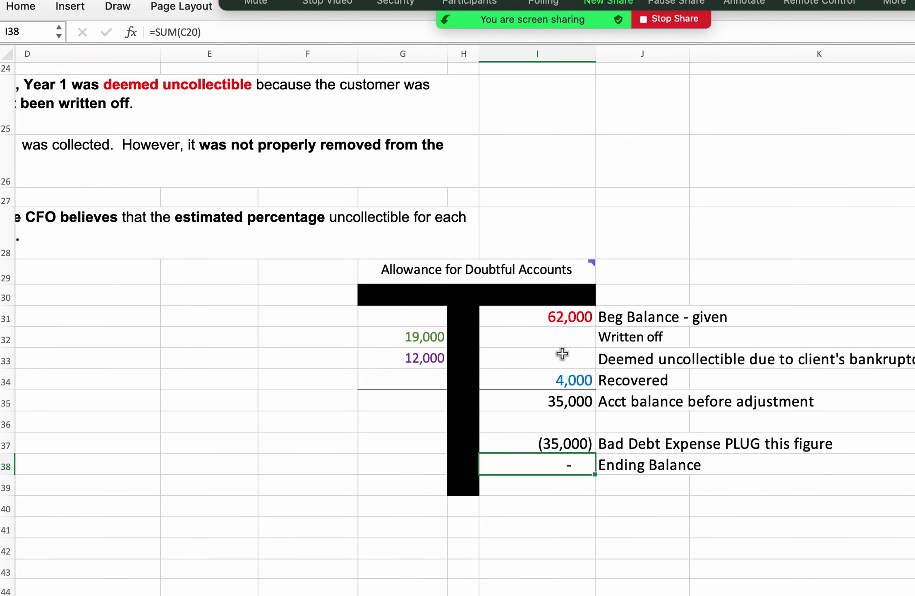
pyautogui.hscroll(-3, 561, 354)
pyautogui.scroll(2, 561, 354)
pyautogui.scroll(1, 562, 353)
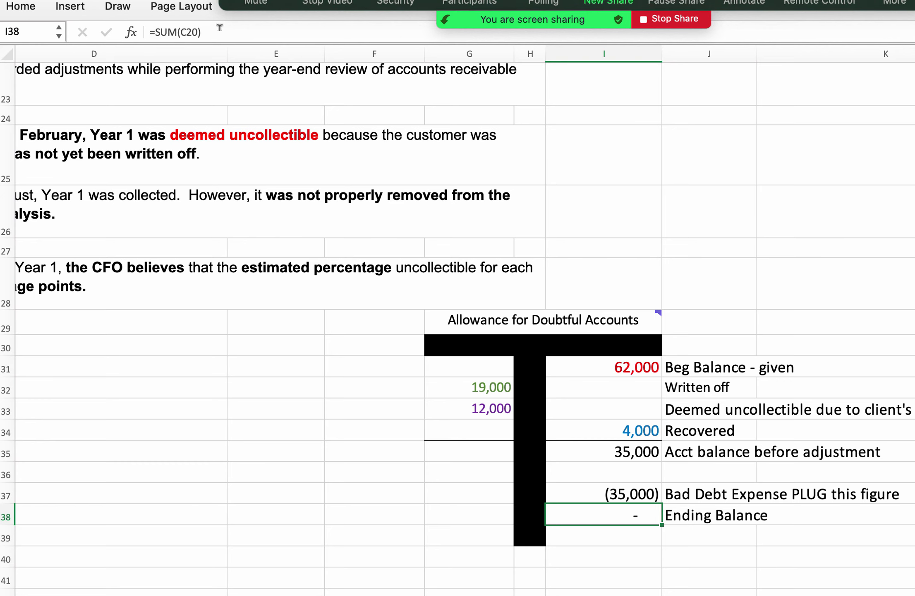
pyautogui.scroll(1, 242, 237)
pyautogui.scroll(6, 243, 238)
pyautogui.hscroll(-6, 243, 237)
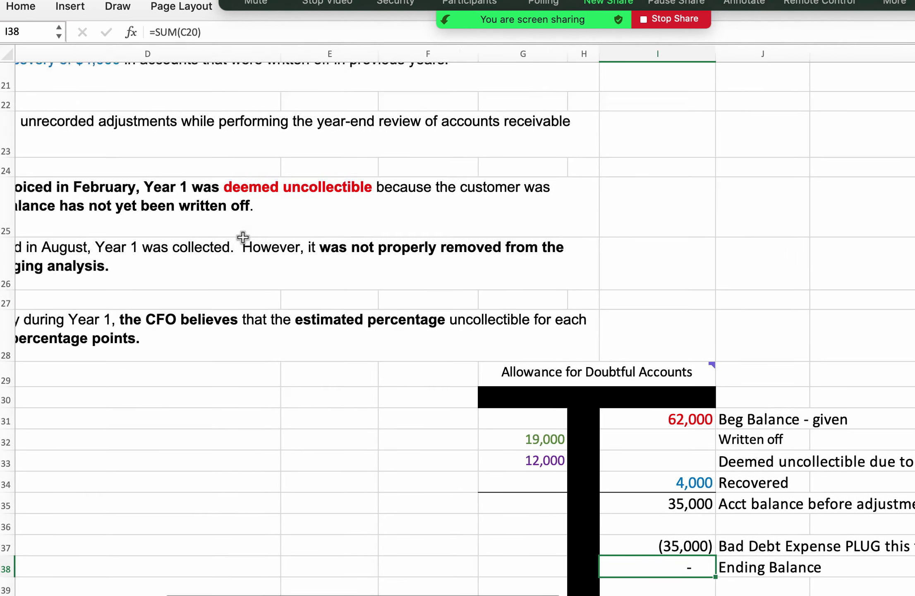
pyautogui.scroll(3, 132, 192)
pyautogui.hscroll(-6, 133, 192)
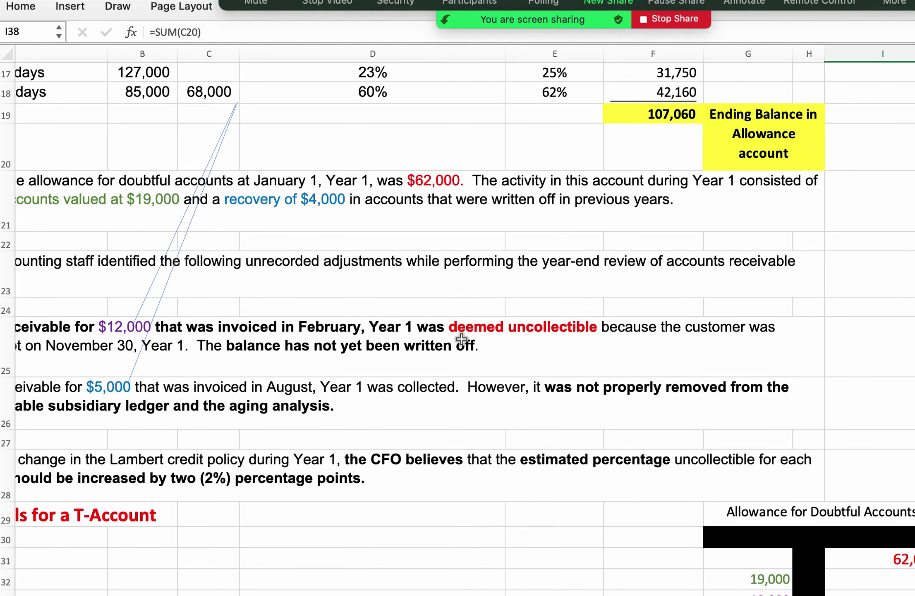
pyautogui.scroll(-8, 461, 339)
pyautogui.hscroll(4, 461, 339)
pyautogui.scroll(-1, 462, 339)
pyautogui.hscroll(1, 462, 339)
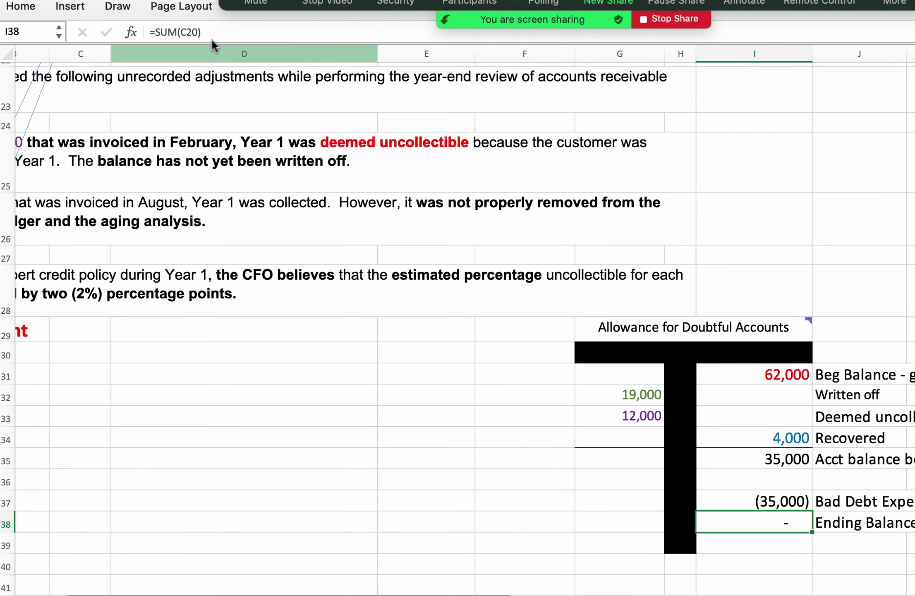
# - Replace the T-account's Ending Balance formula in I38 with =F19, linking it to the total estimated uncollectible
pyautogui.tripleClick(213, 32)
pyautogui.press('BackSpace')
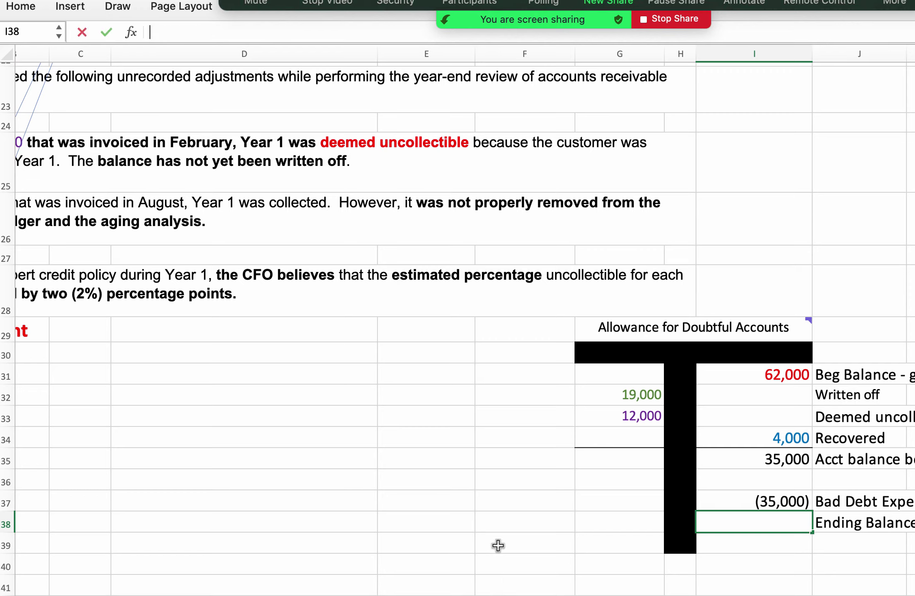
pyautogui.click(767, 520)
pyautogui.click(162, 29)
pyautogui.write('=')
pyautogui.scroll(3, 395, 270)
pyautogui.hscroll(-1, 395, 270)
pyautogui.scroll(3, 395, 270)
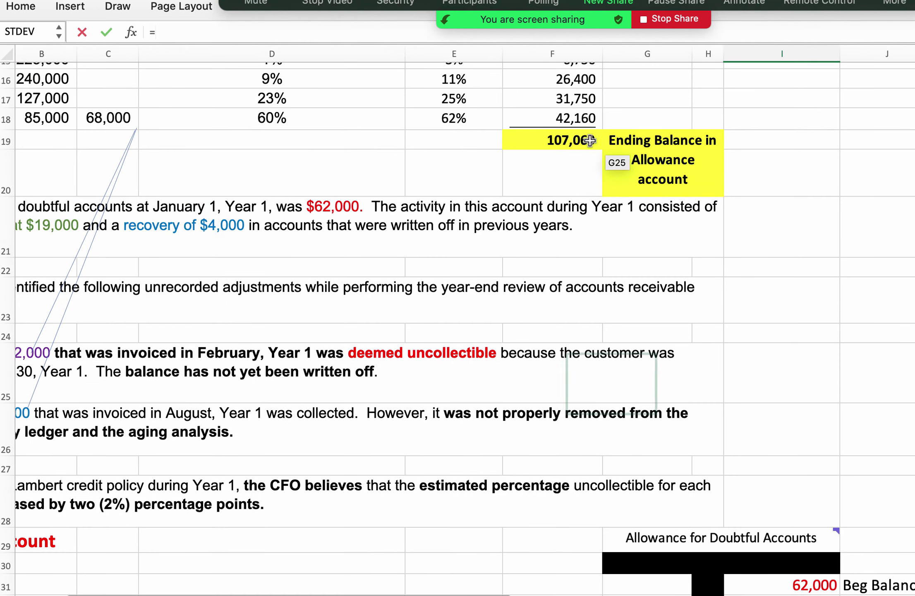
pyautogui.click(579, 140)
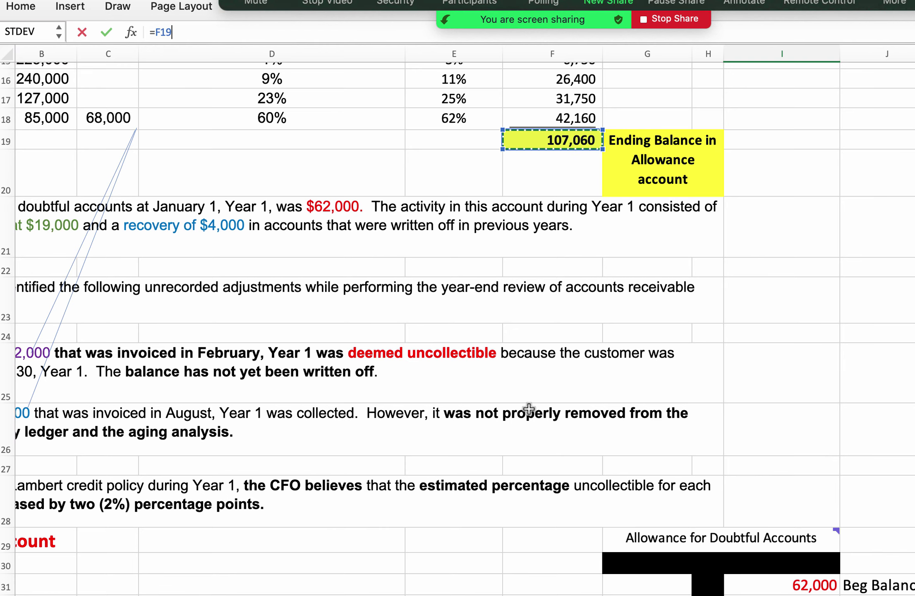
pyautogui.press('Return')
pyautogui.scroll(-1, 803, 518)
pyautogui.click(788, 501)
pyautogui.hscroll(2, 786, 507)
pyautogui.hscroll(3, 787, 508)
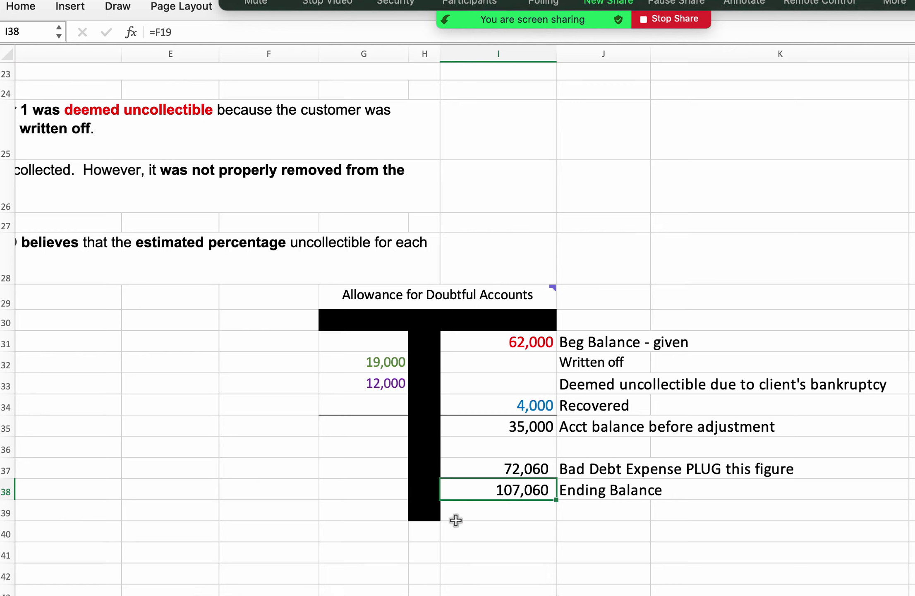
# - Check the bad debt expense plug formula against the account balance before adjustment and the ending balance
pyautogui.click(496, 468)
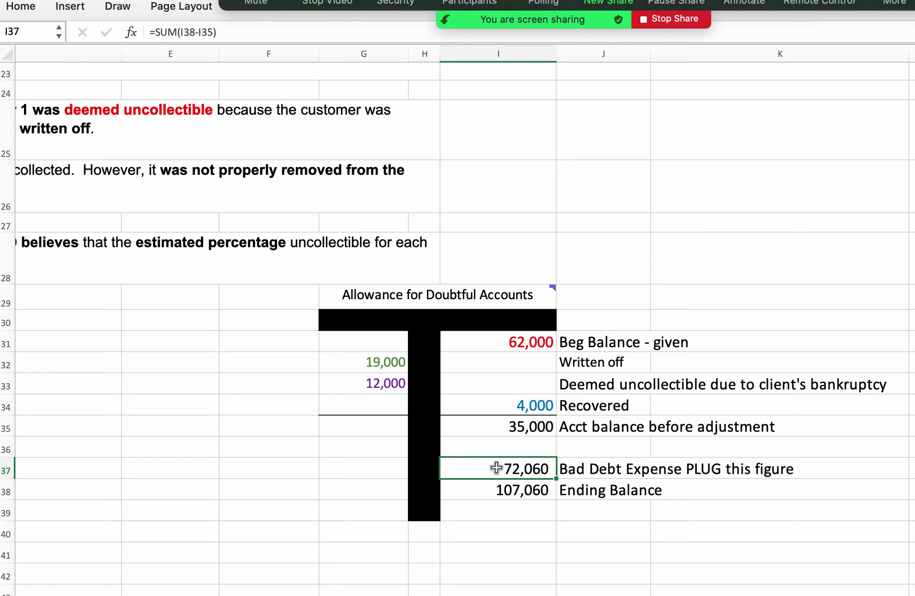
pyautogui.click(530, 430)
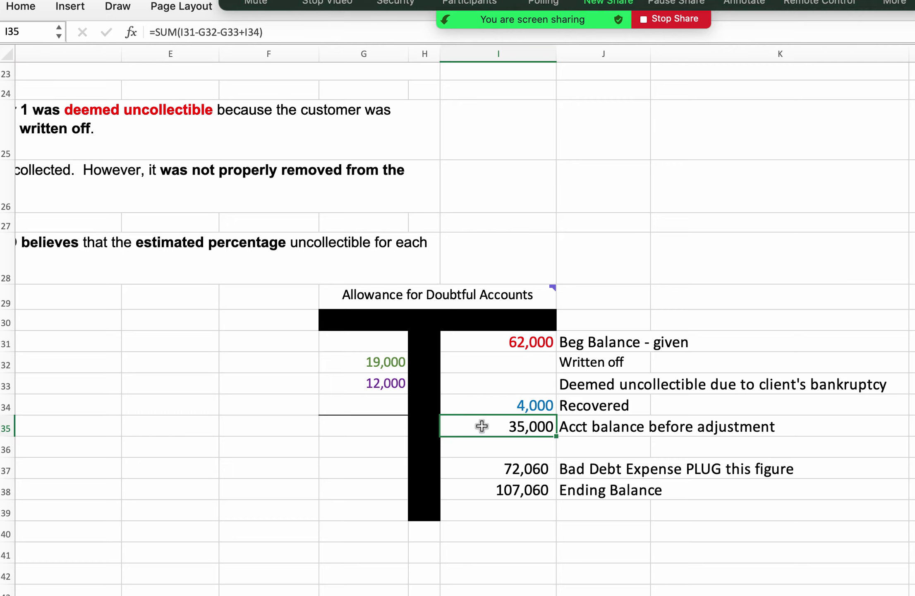
pyautogui.click(479, 495)
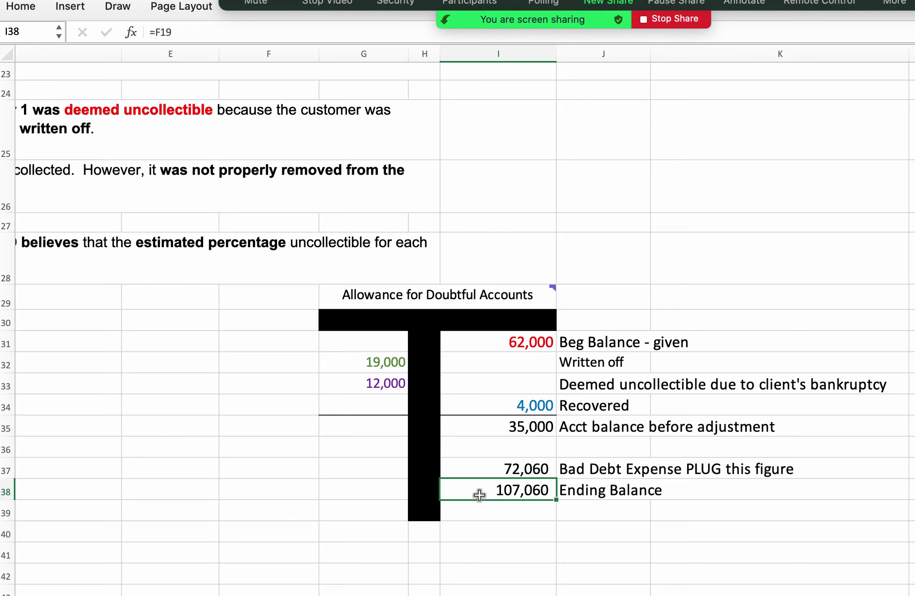